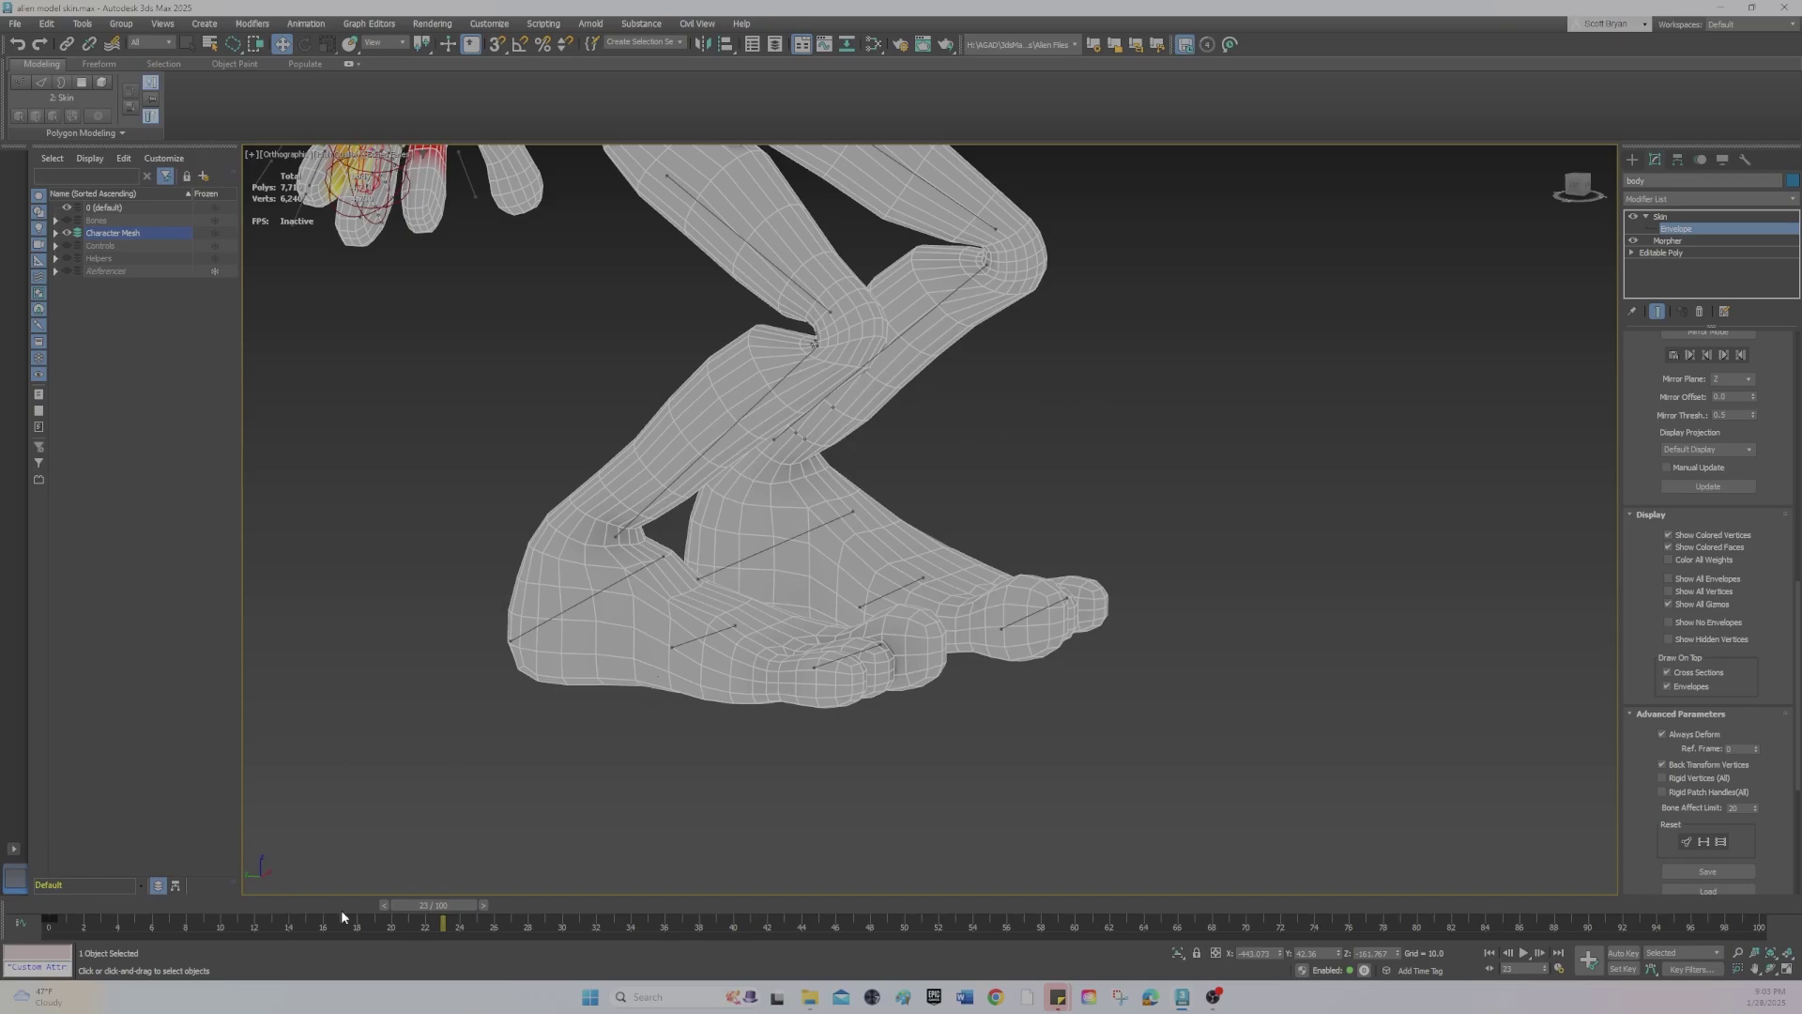
# At frame 0, enable vertex selection in the Skin modifier and select the vertices around the character's right knee.
pyautogui.moveTo(425, 907); pyautogui.dragTo(55, 907)
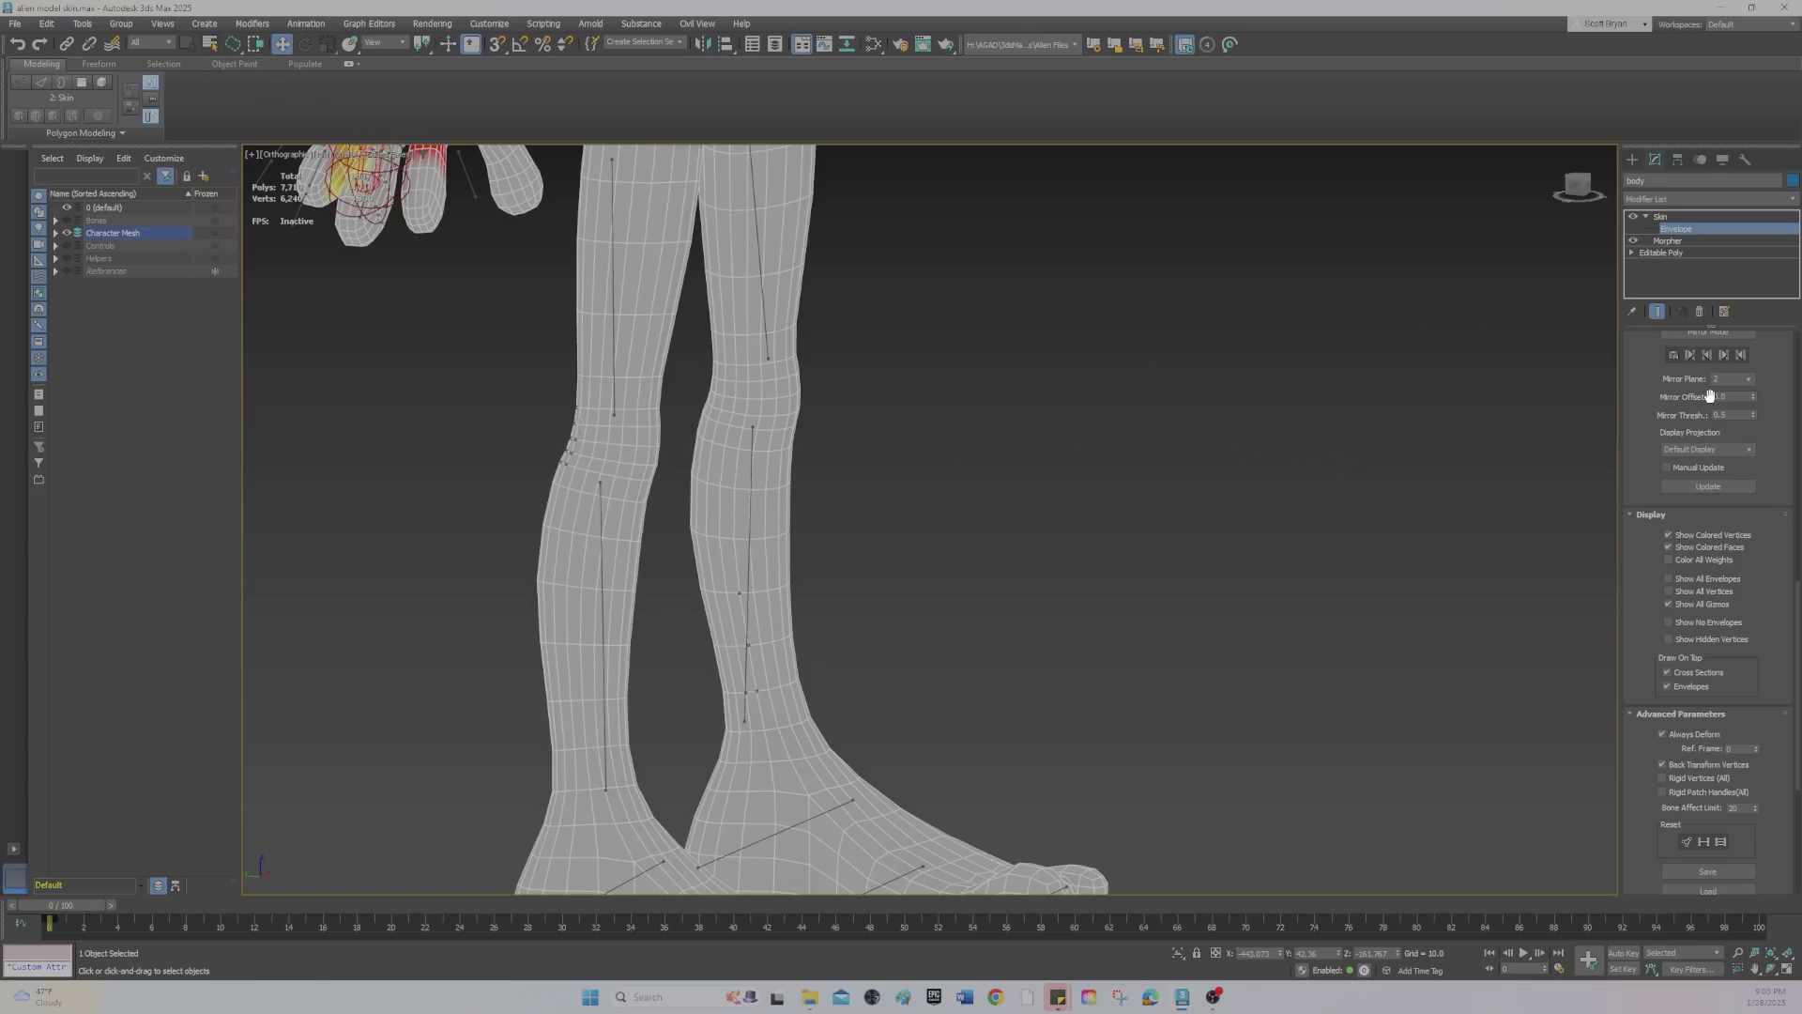
pyautogui.scroll(5, 1711, 399)
pyautogui.scroll(6, 1755, 444)
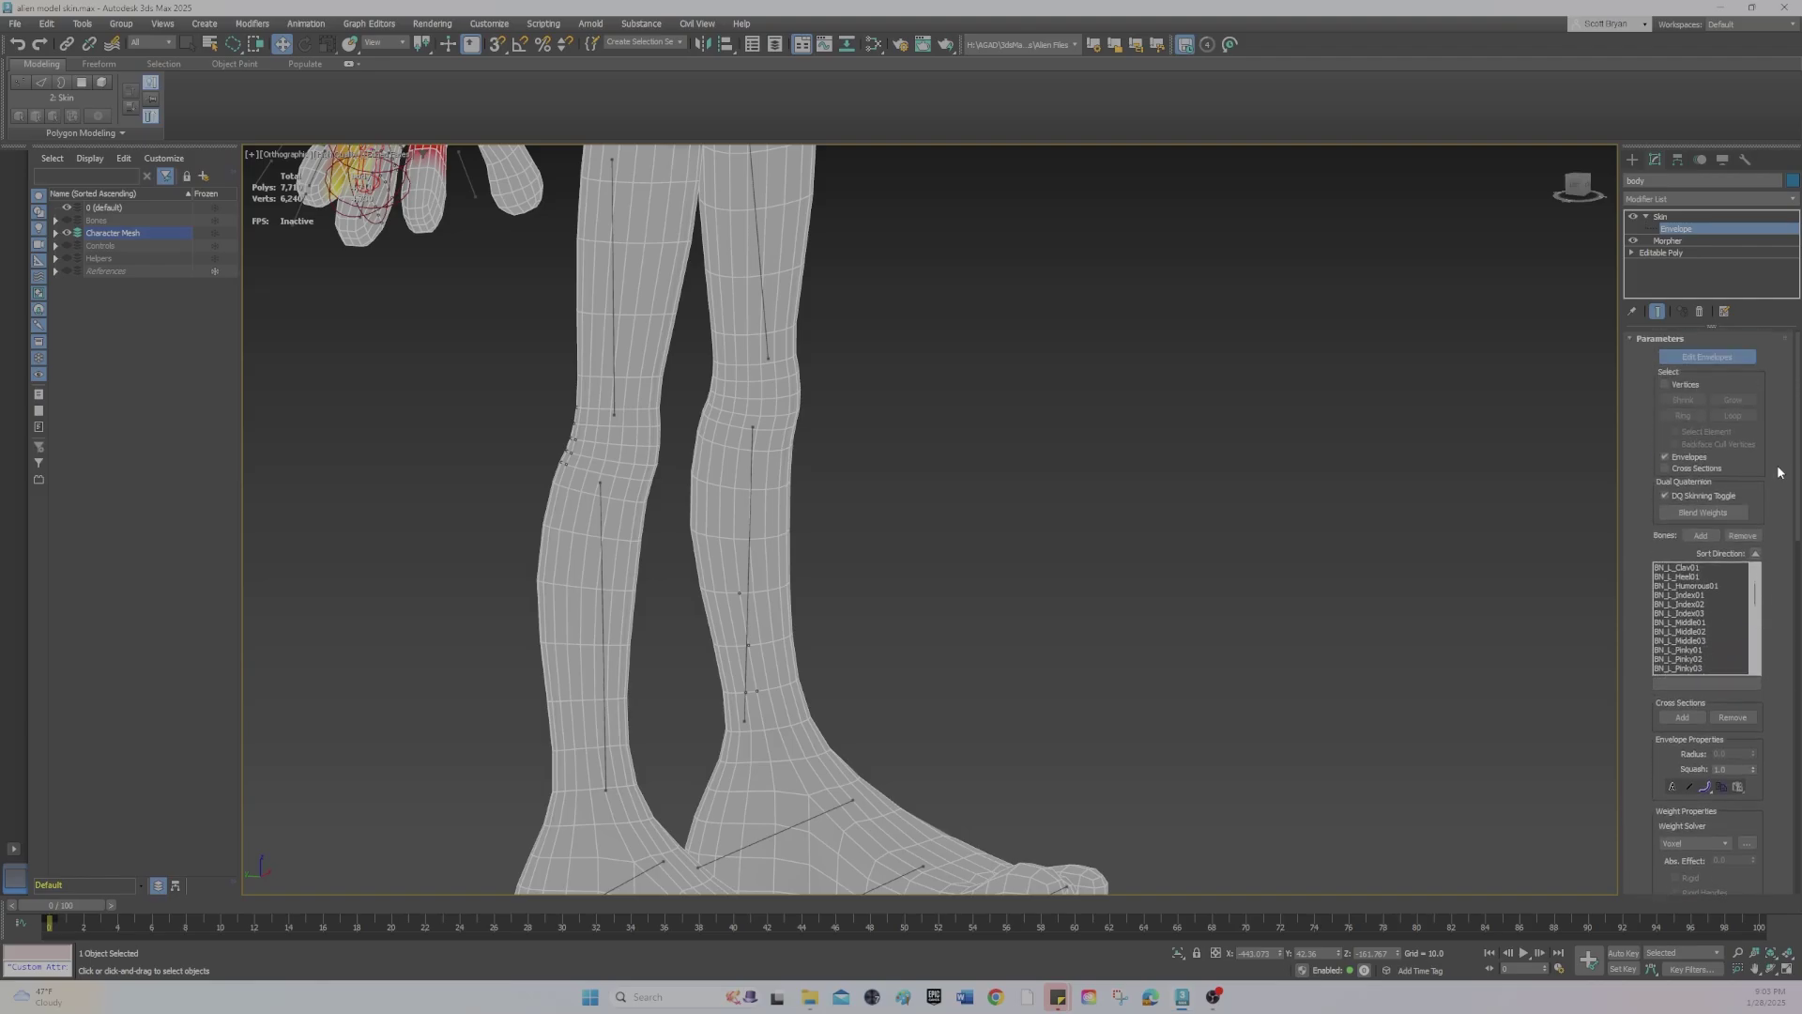
pyautogui.click(1675, 384)
pyautogui.moveTo(666, 457)
pyautogui.mouseDown()
pyautogui.moveTo(666, 404)
pyautogui.moveTo(532, 413)
pyautogui.mouseUp()
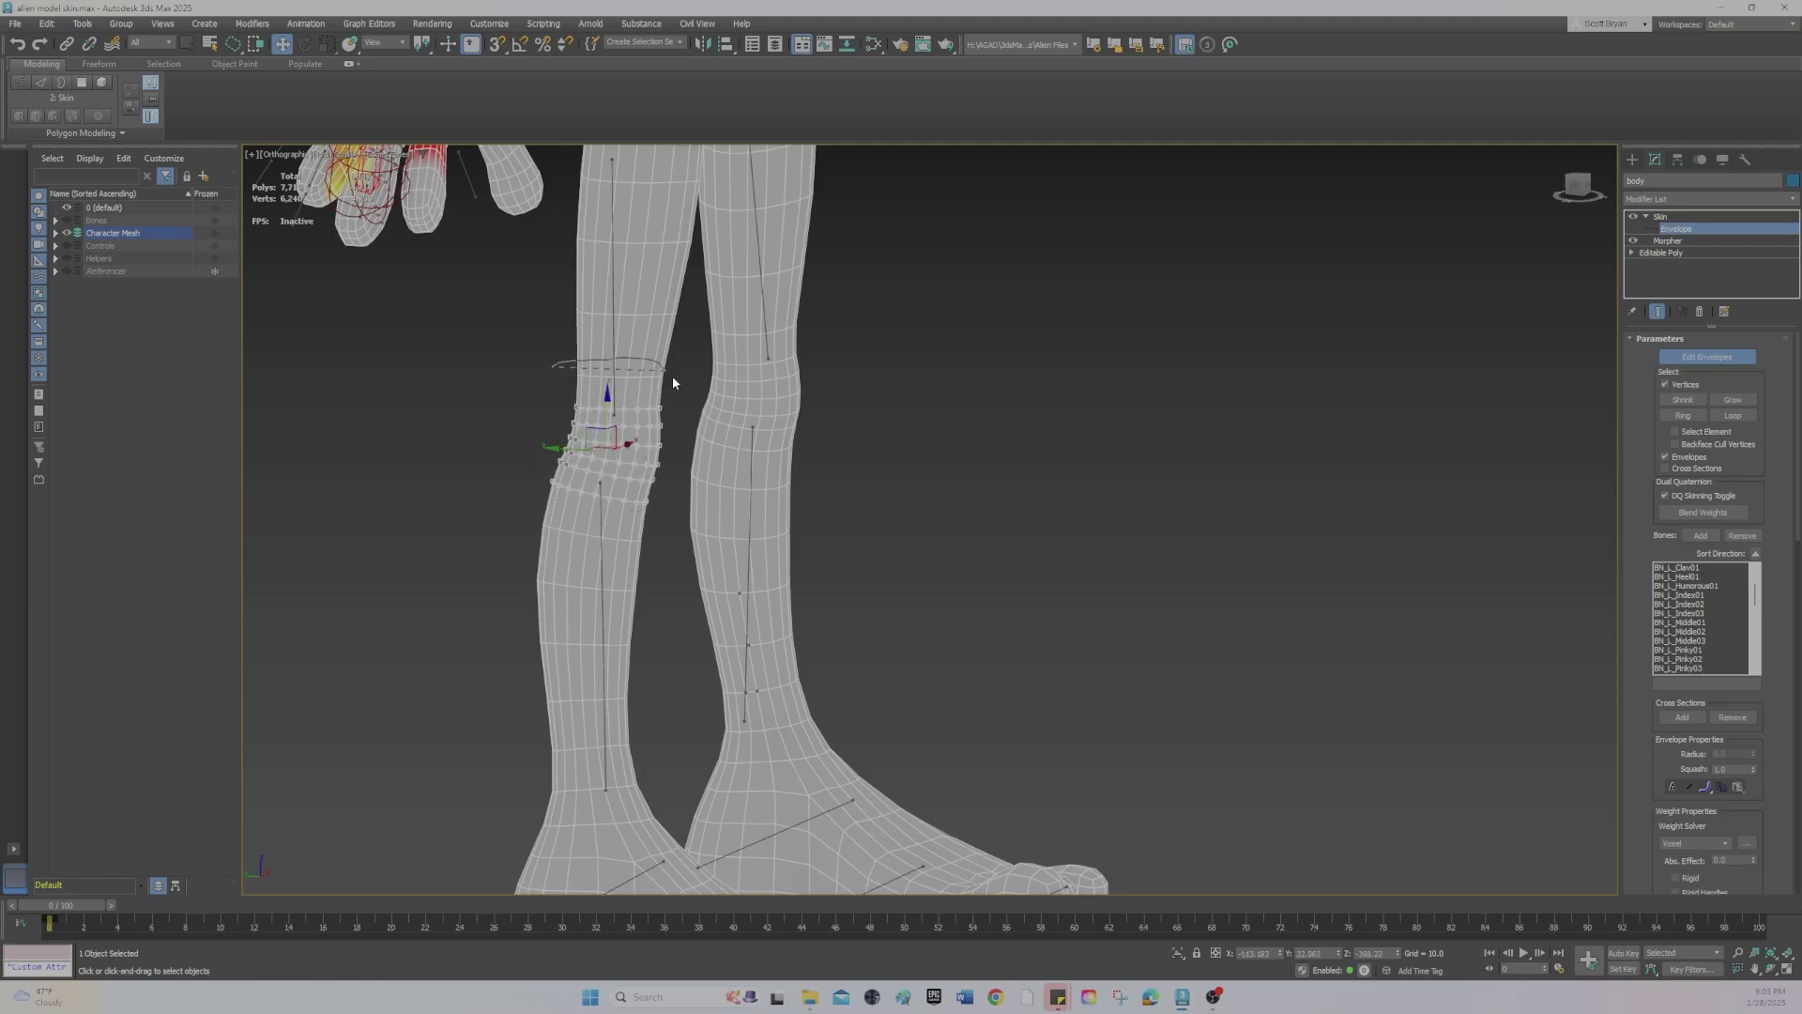
pyautogui.moveTo(655, 511)
pyautogui.mouseDown()
pyautogui.moveTo(556, 513)
pyautogui.moveTo(524, 402)
pyautogui.moveTo(556, 364)
pyautogui.mouseUp()
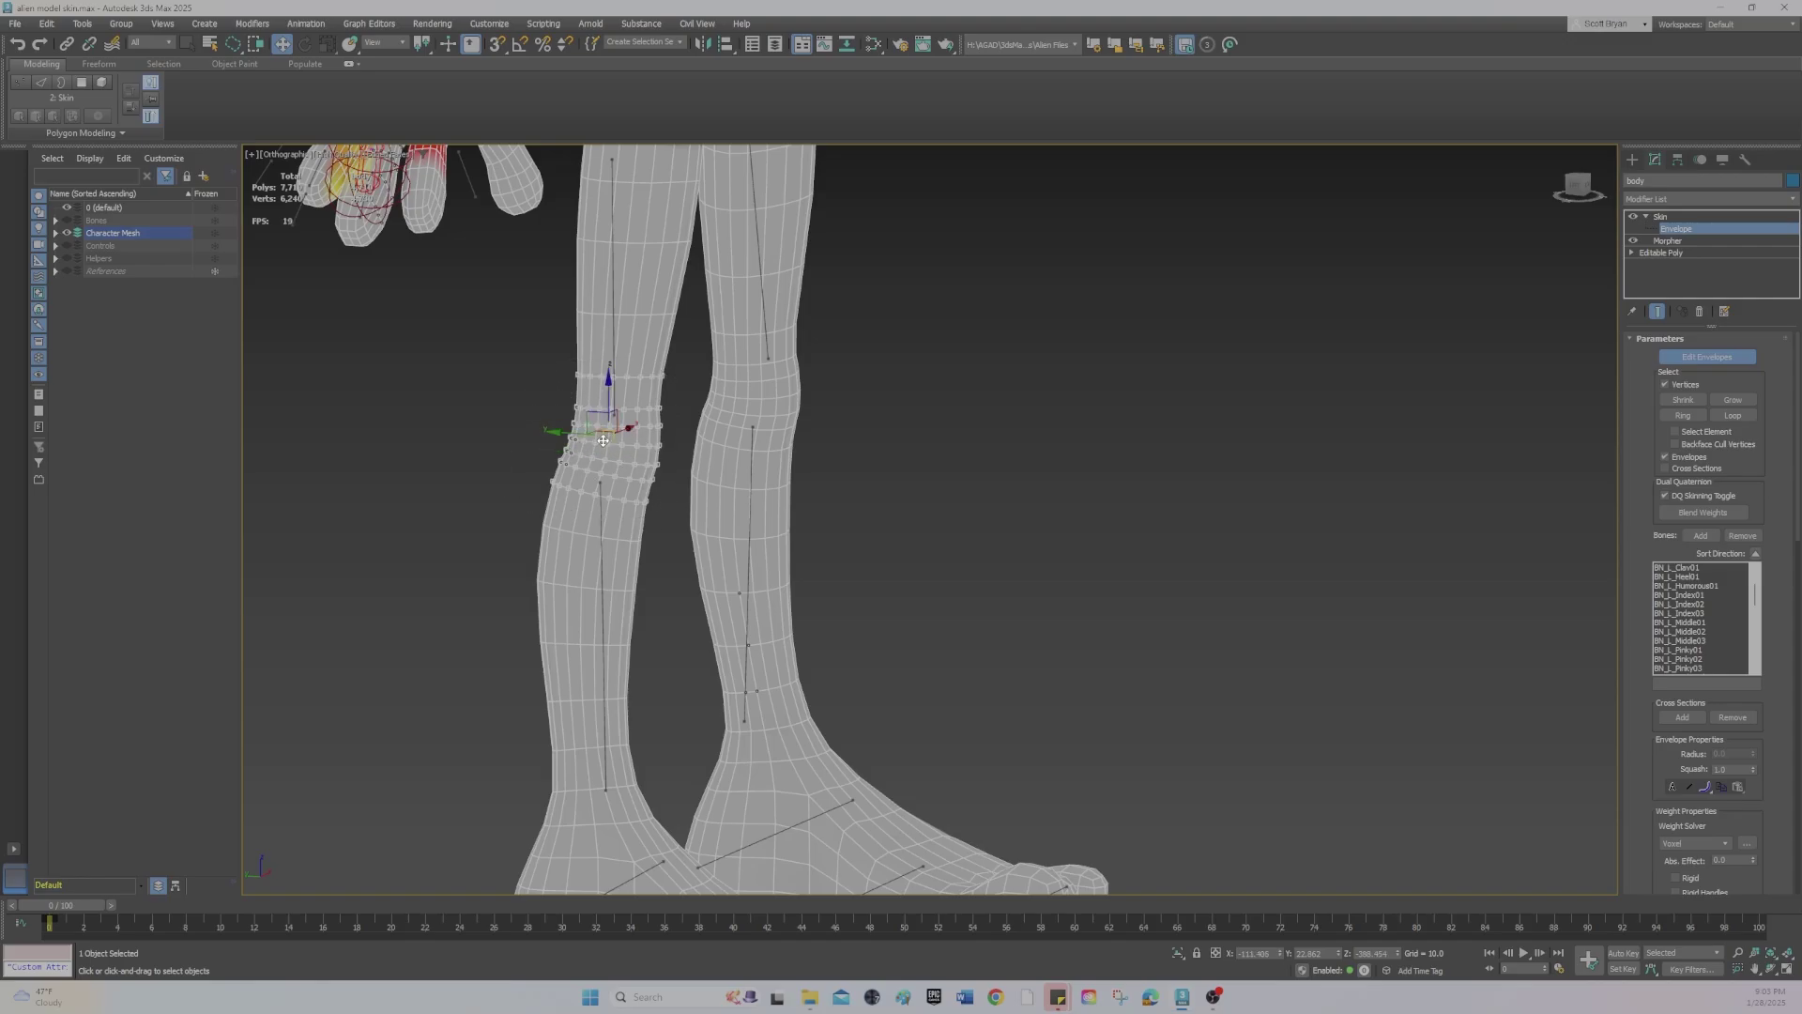
pyautogui.press('l')
pyautogui.press('z')
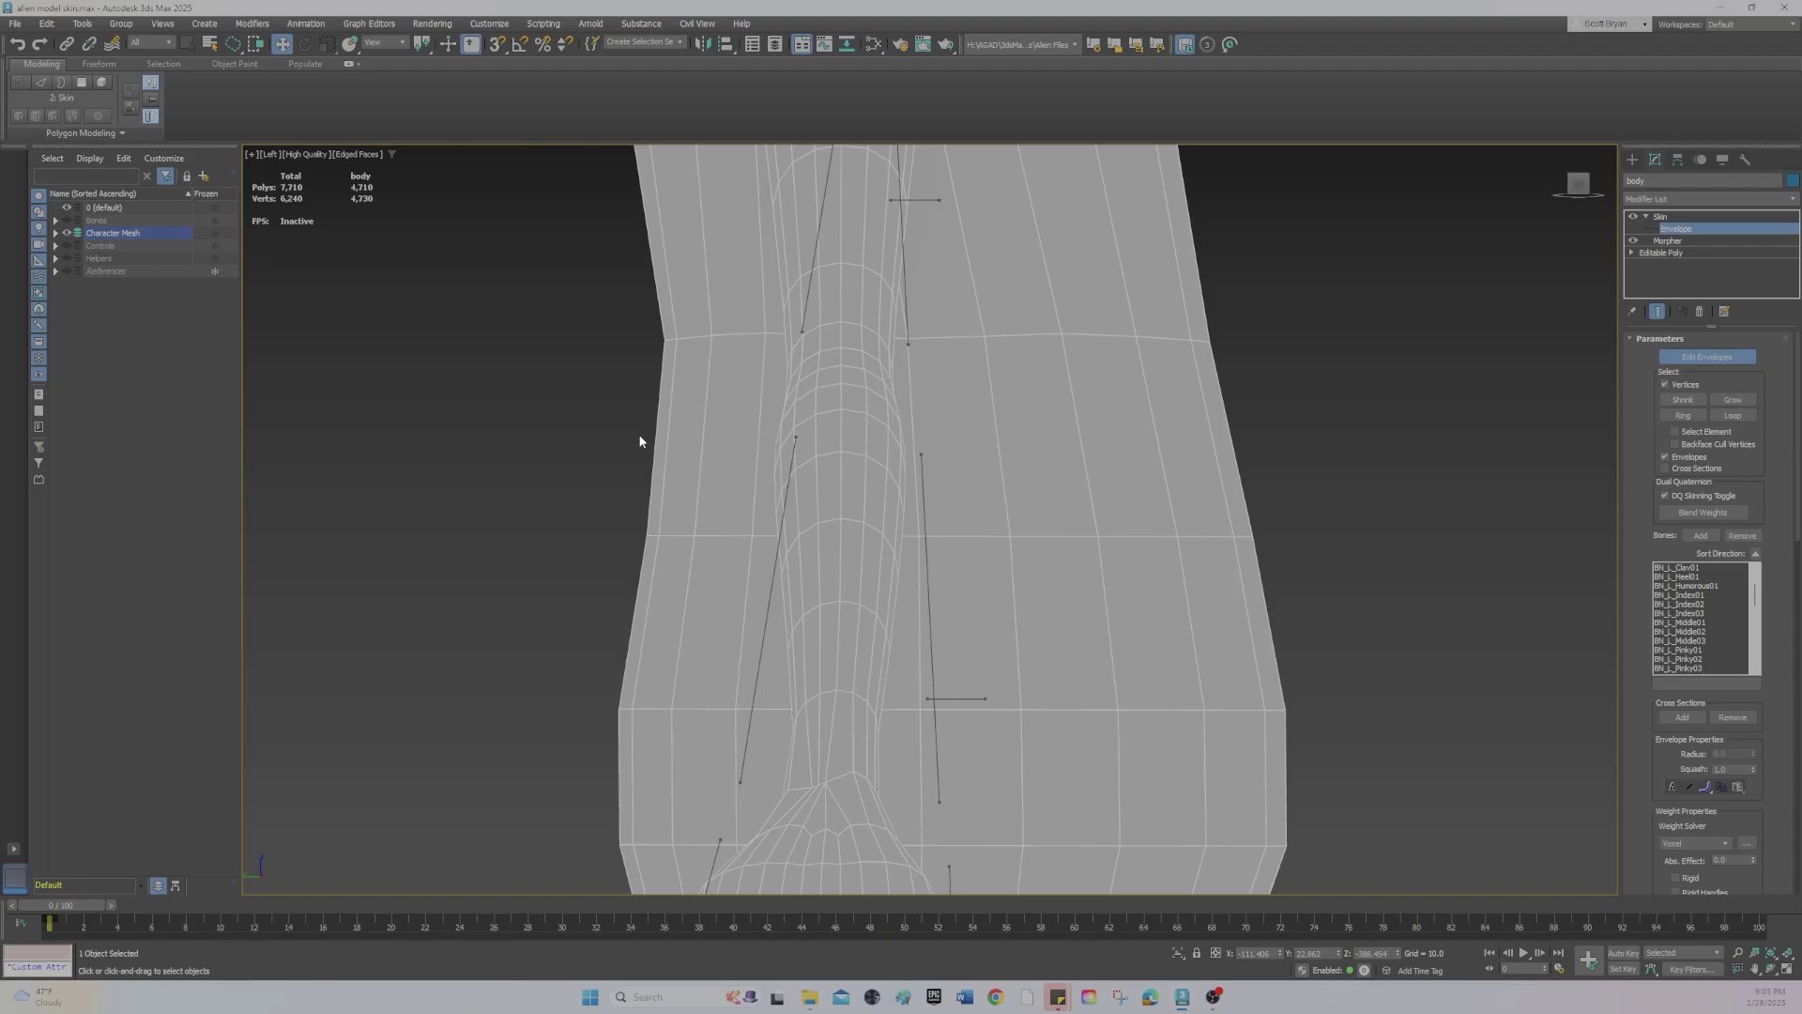
pyautogui.scroll(-5, 871, 632)
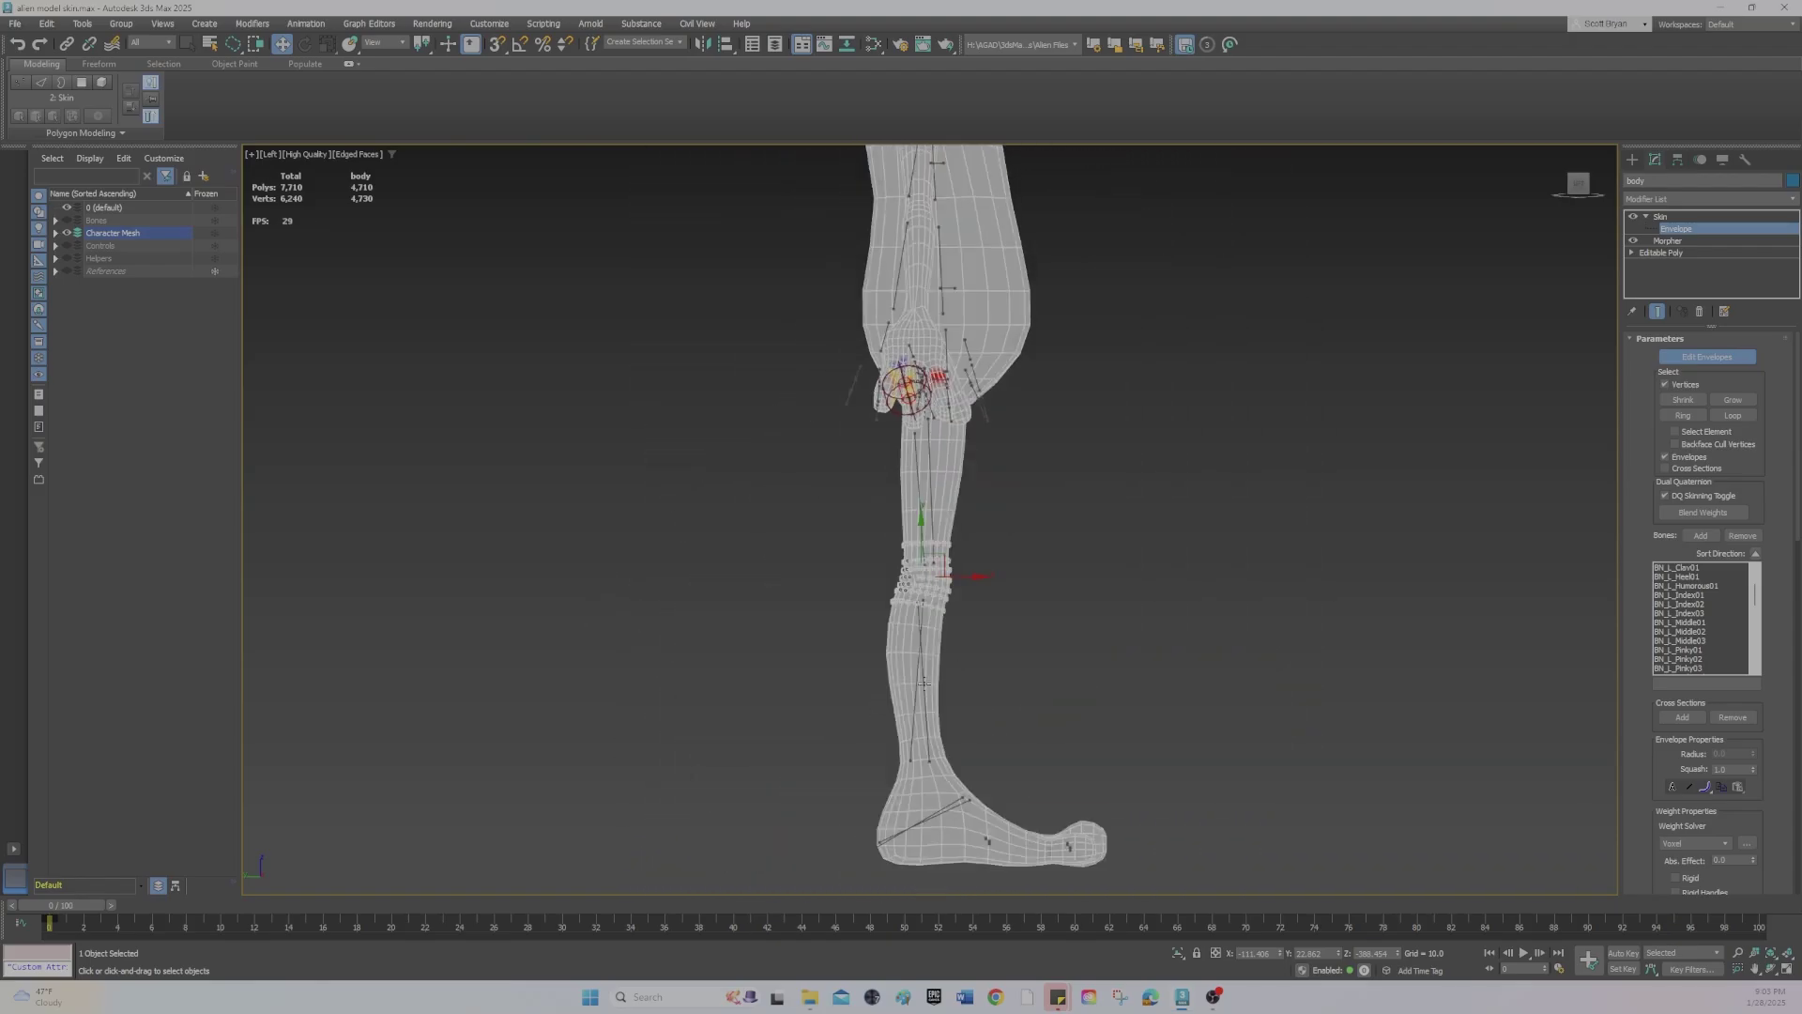
pyautogui.scroll(5, 945, 461)
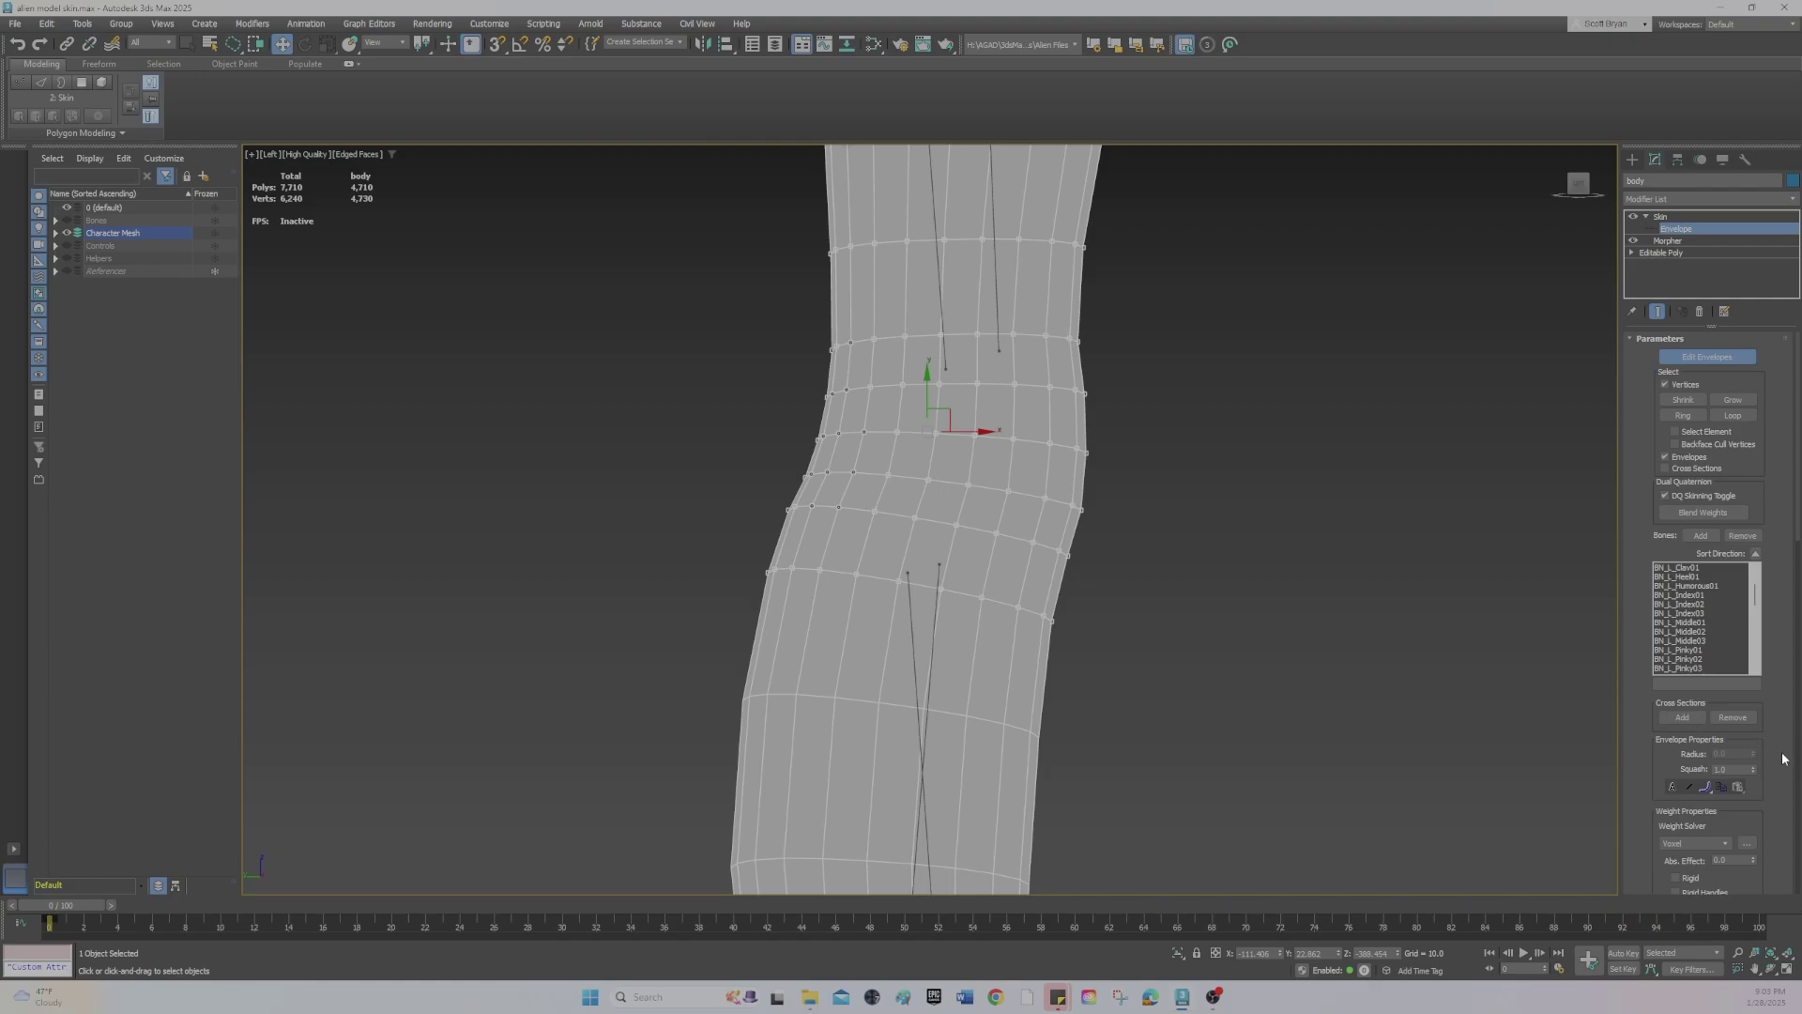
# Add a Joint Angle Deformer gizmo to the selected knee vertices, using the right shin bone BN_R_Shin01.
pyautogui.scroll(-8, 1784, 767)
pyautogui.scroll(-8, 1784, 766)
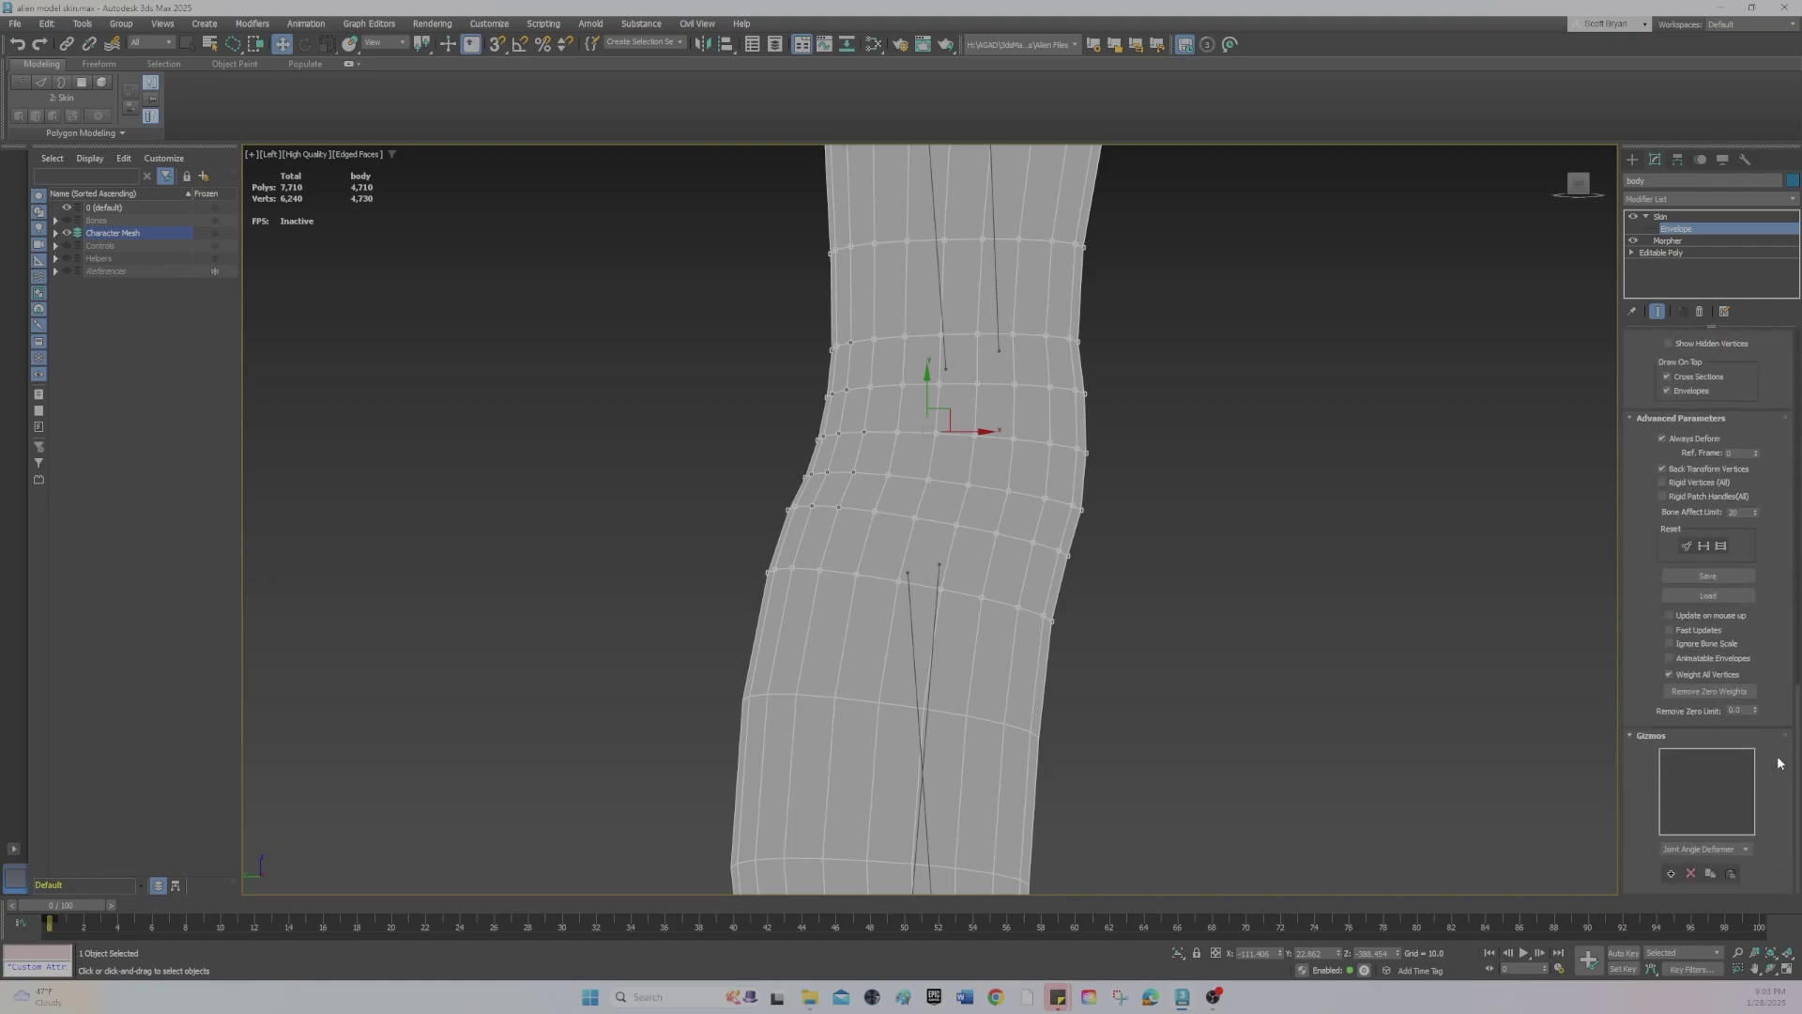
pyautogui.scroll(1, 1765, 840)
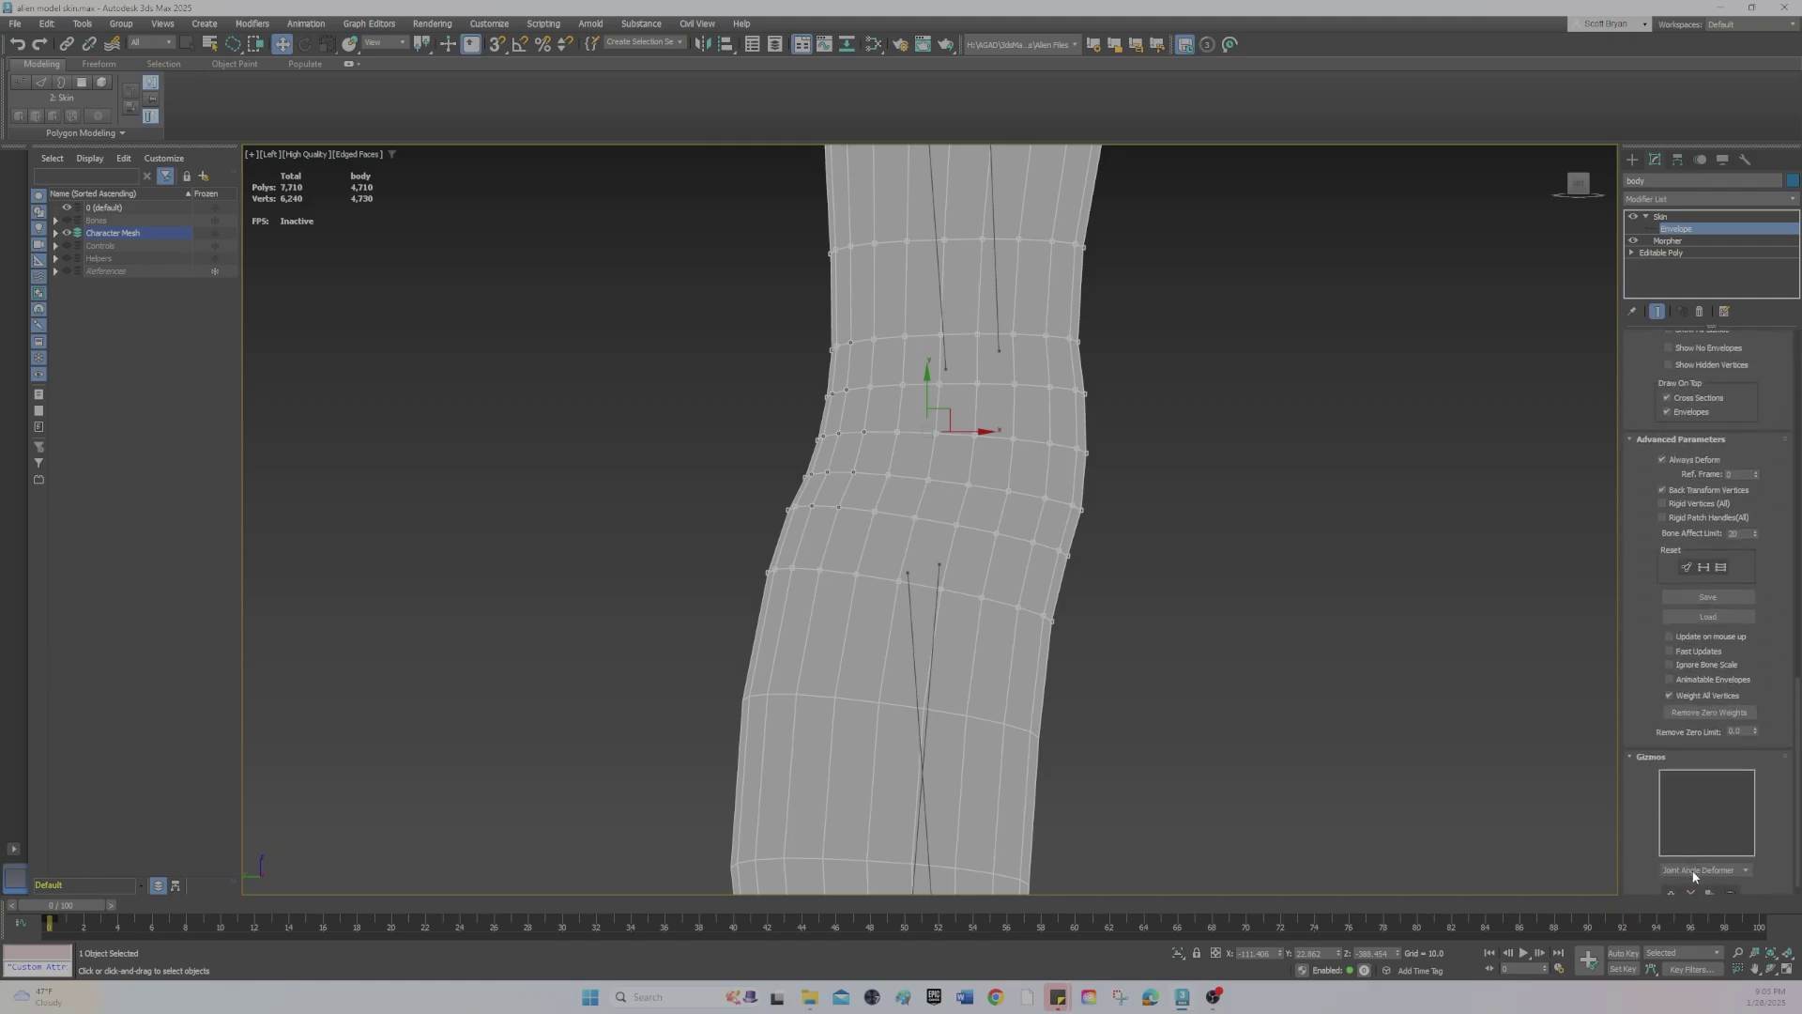
pyautogui.click(1721, 871)
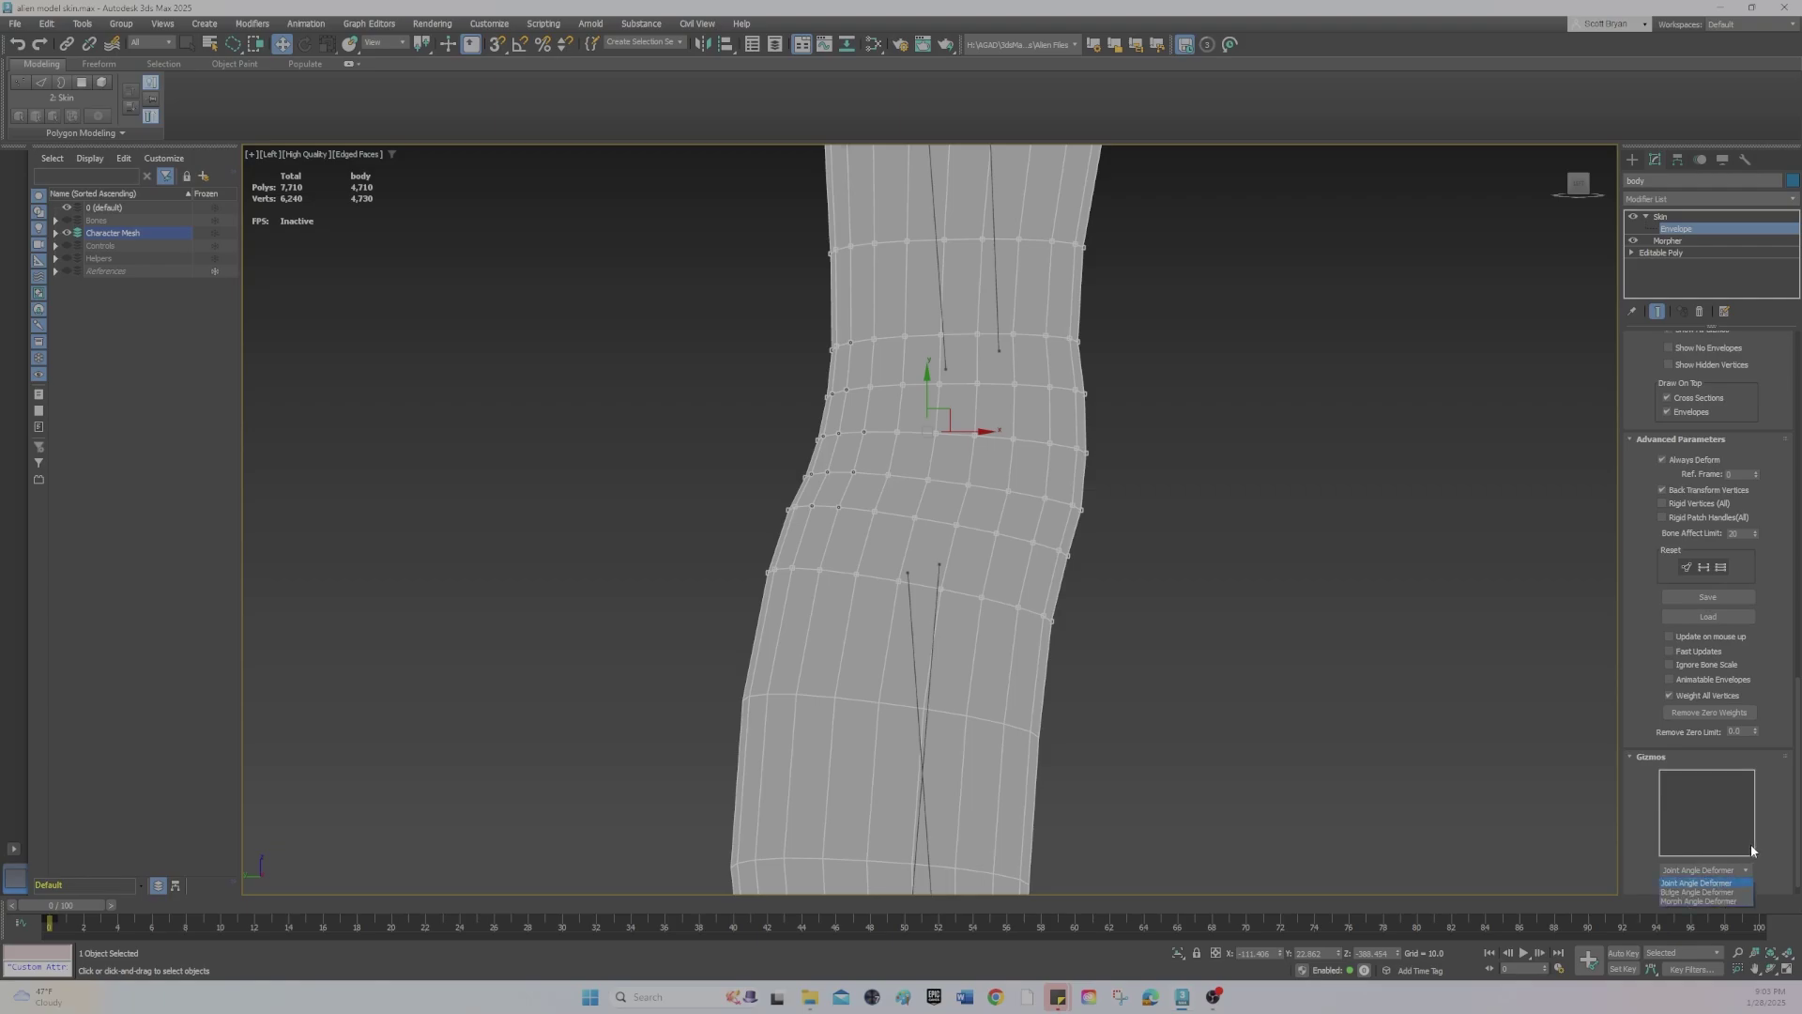
pyautogui.click(1698, 884)
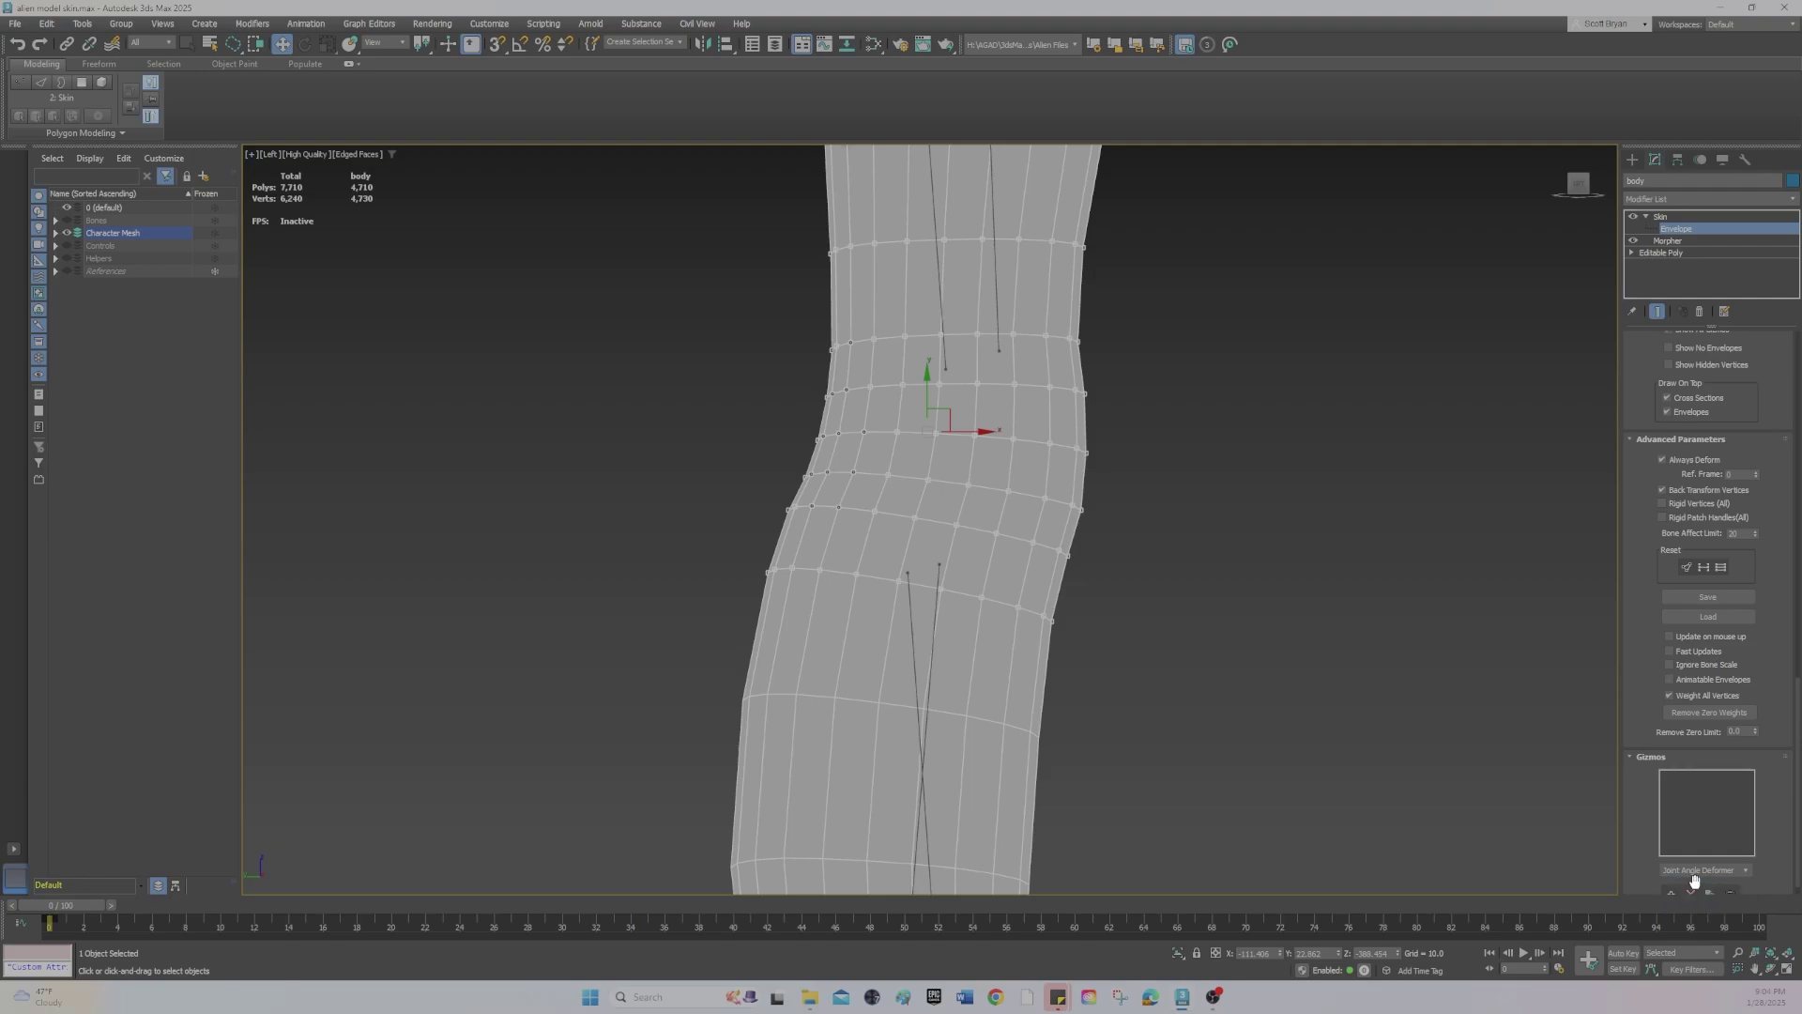
pyautogui.scroll(-1, 1641, 855)
pyautogui.scroll(3, 1641, 854)
pyautogui.keyDown('alt'); pyautogui.moveTo(985, 554); pyautogui.dragTo(879, 561, button='middle'); pyautogui.keyUp('alt')
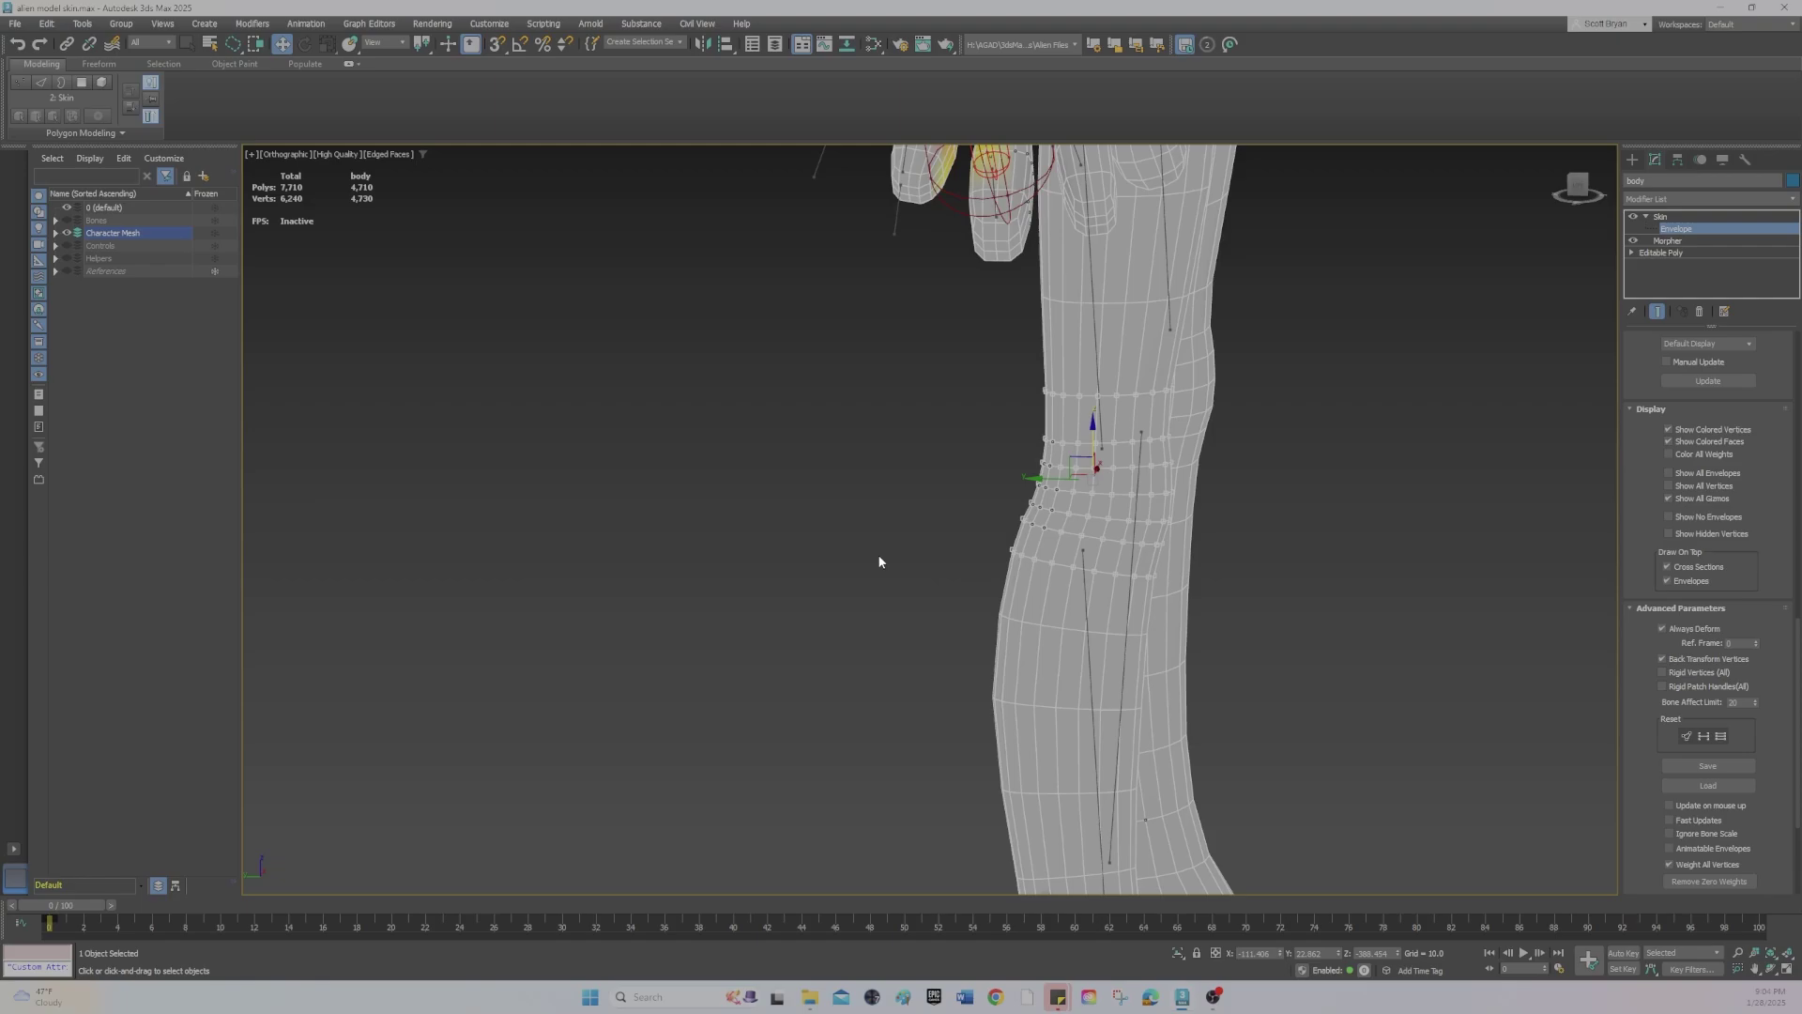
pyautogui.click(1081, 590)
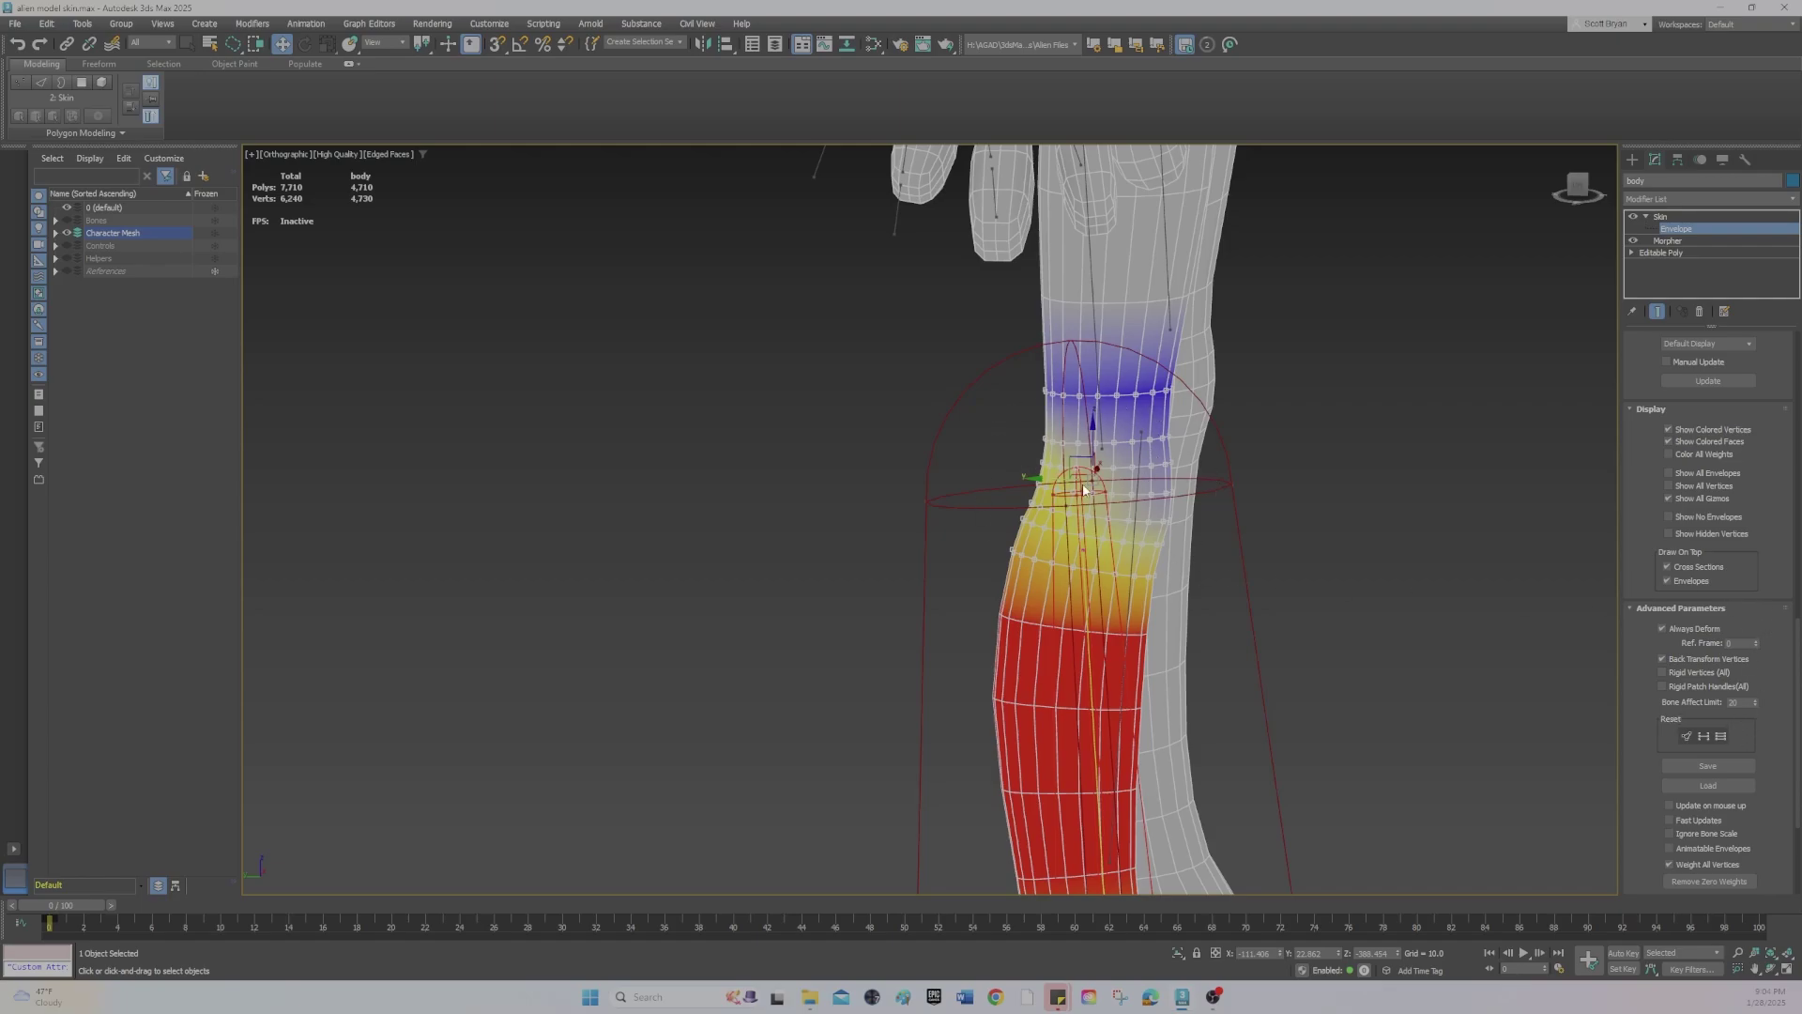
pyautogui.scroll(-3, 1767, 721)
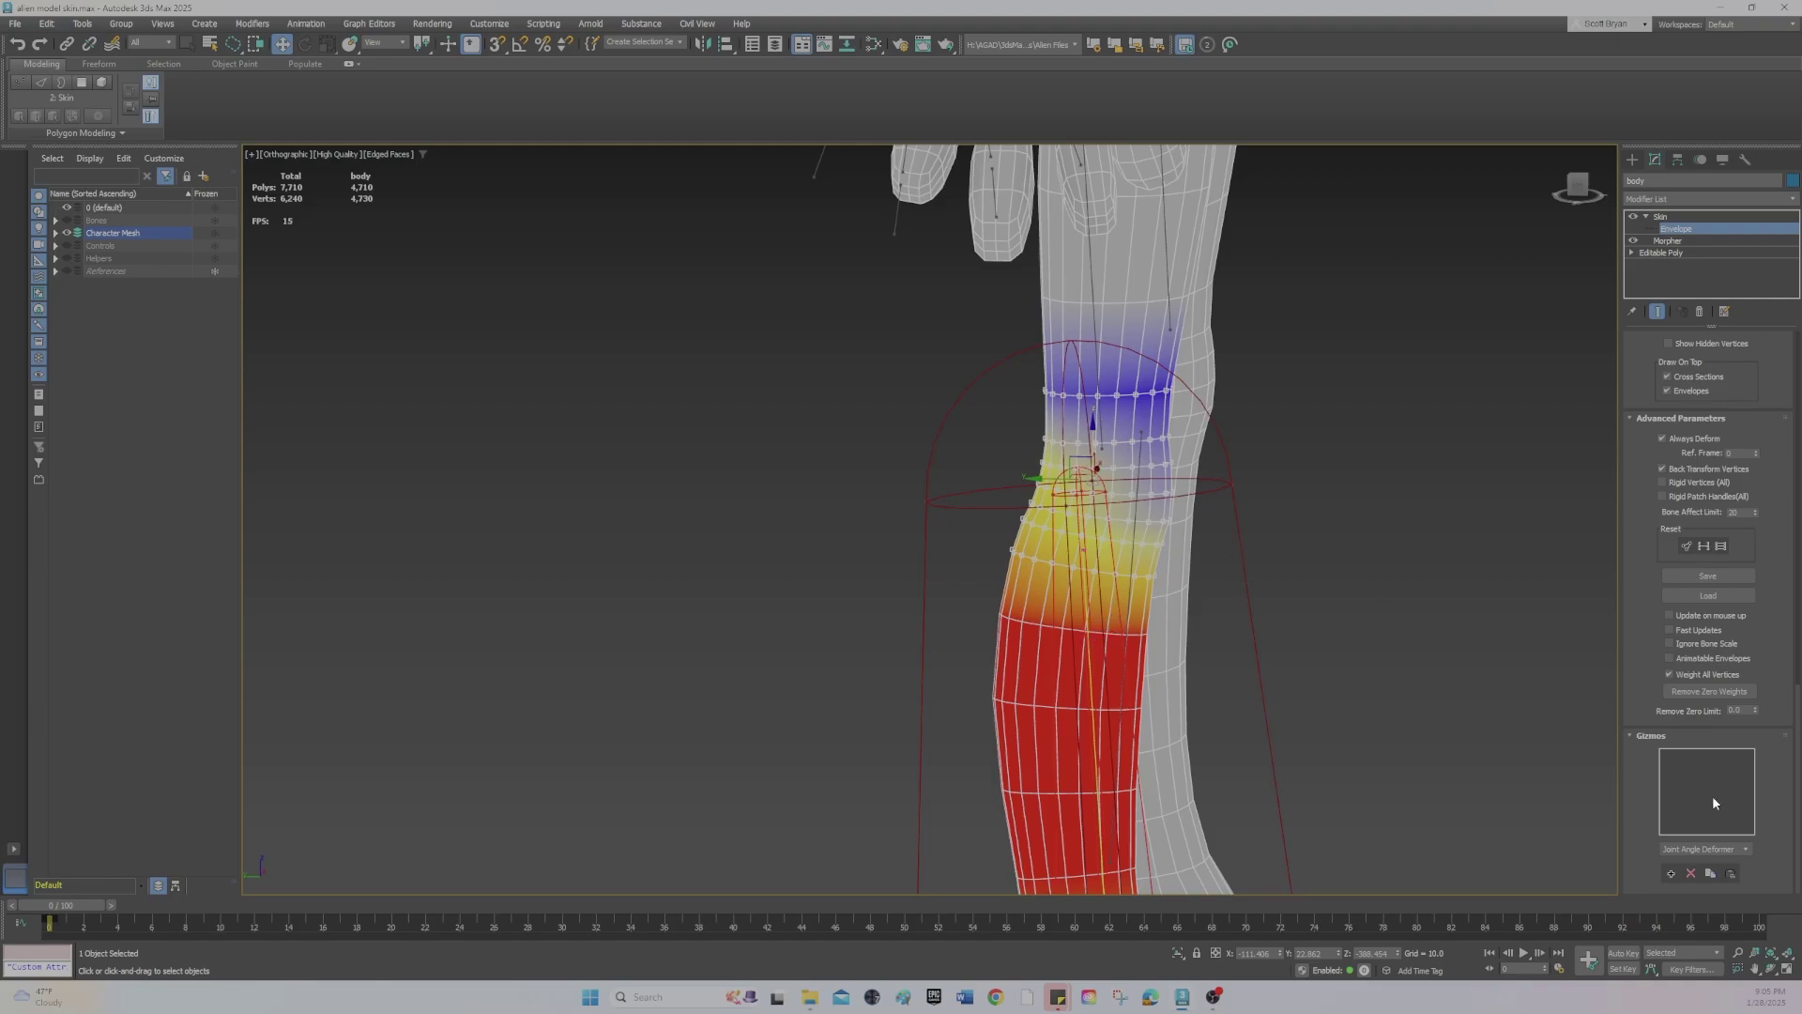
pyautogui.click(1672, 874)
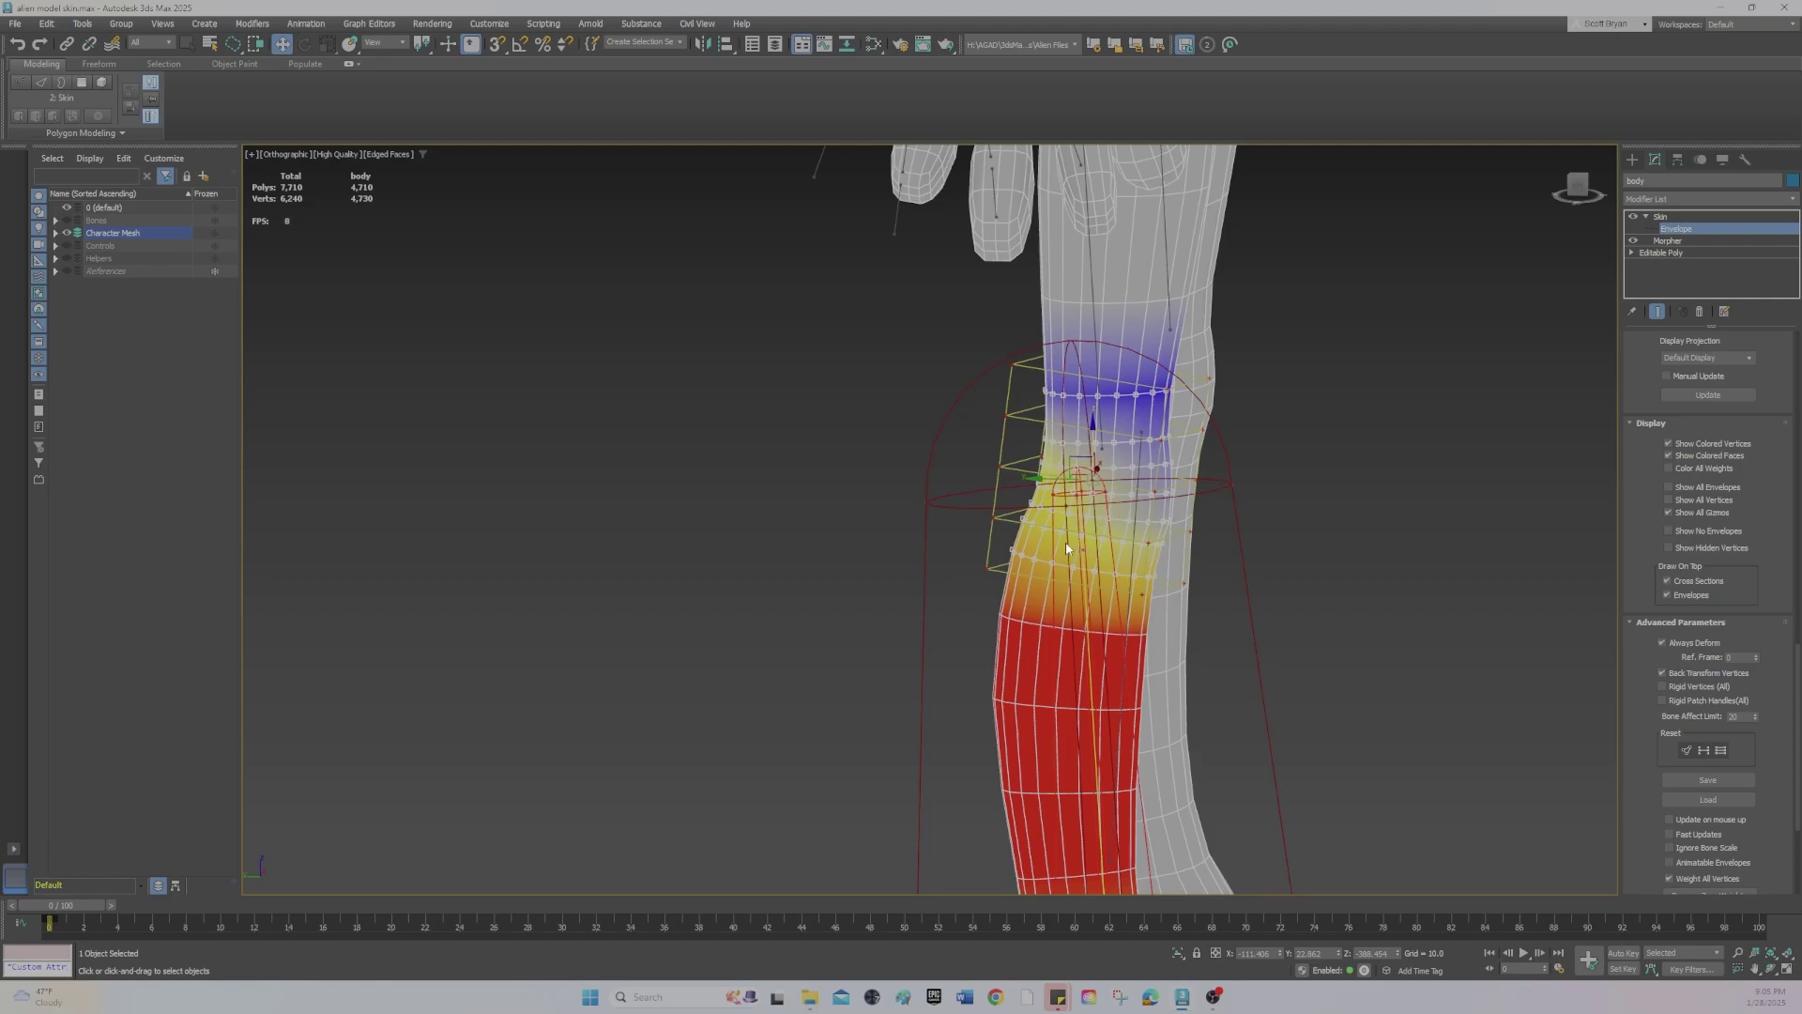
# Turn on lattice editing for the right knee's Joint Angle Deformer gizmo.
pyautogui.scroll(5, 1058, 501)
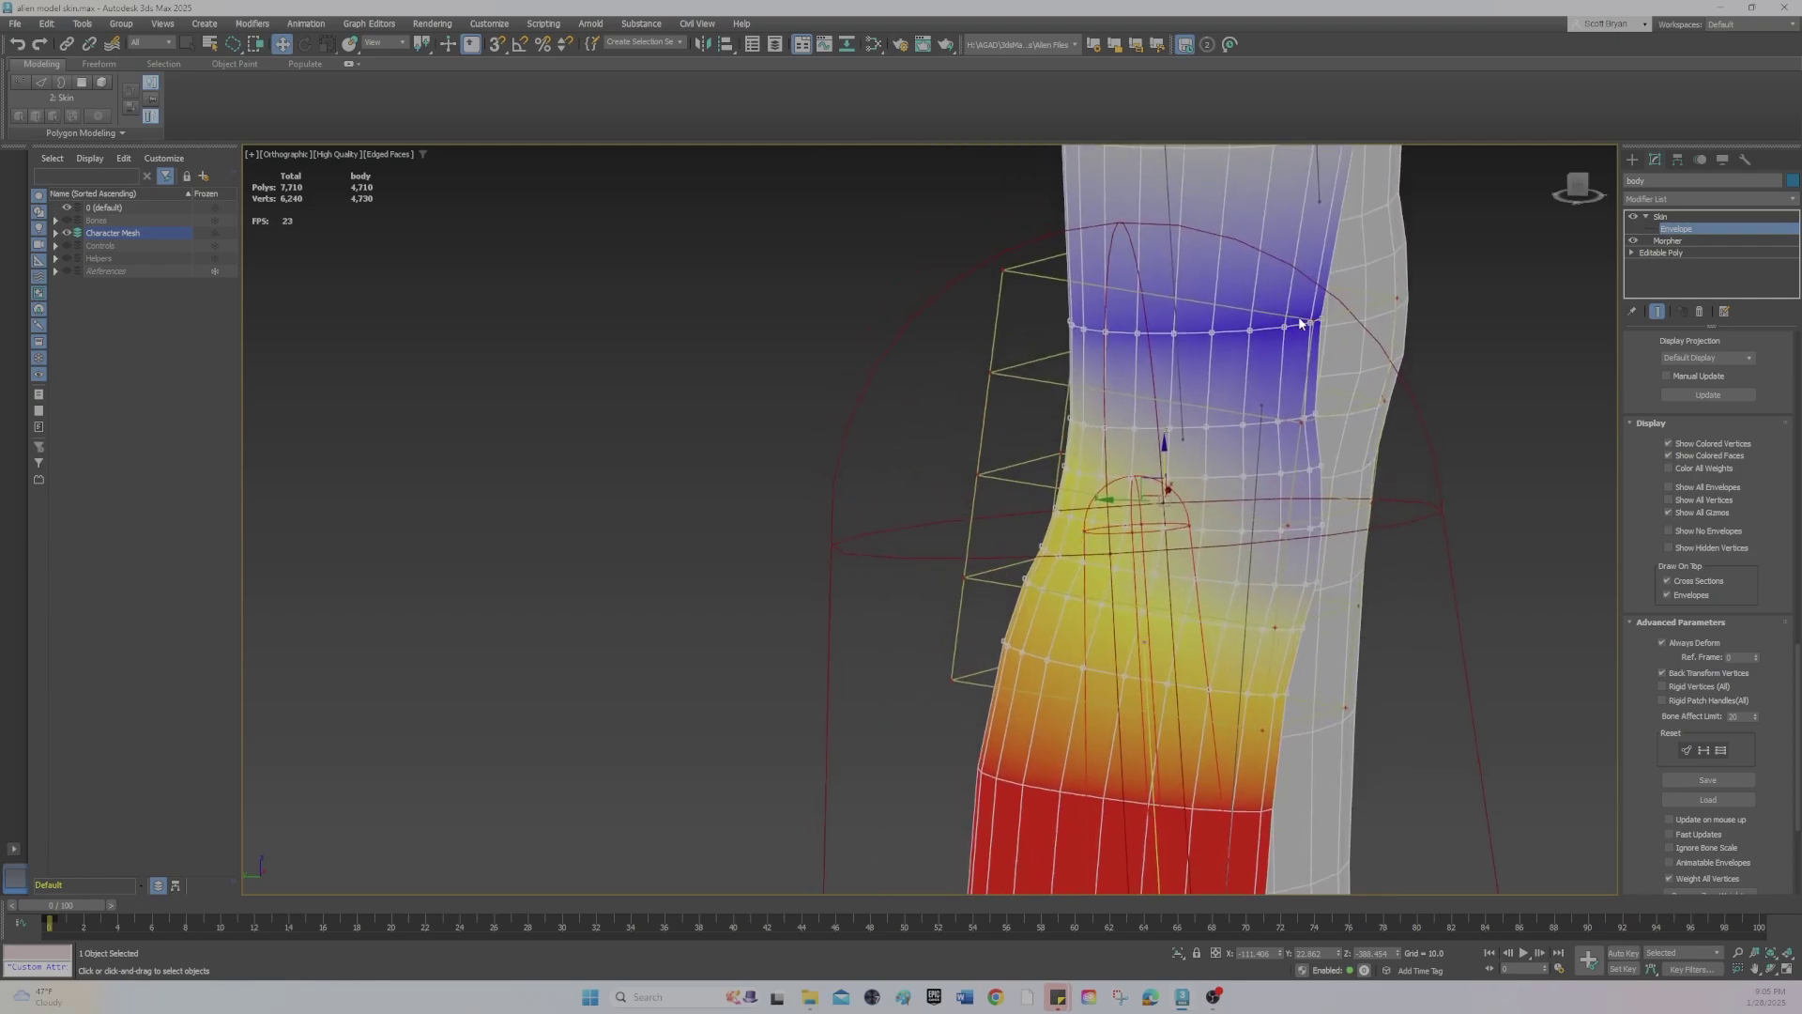
pyautogui.scroll(5, 1775, 606)
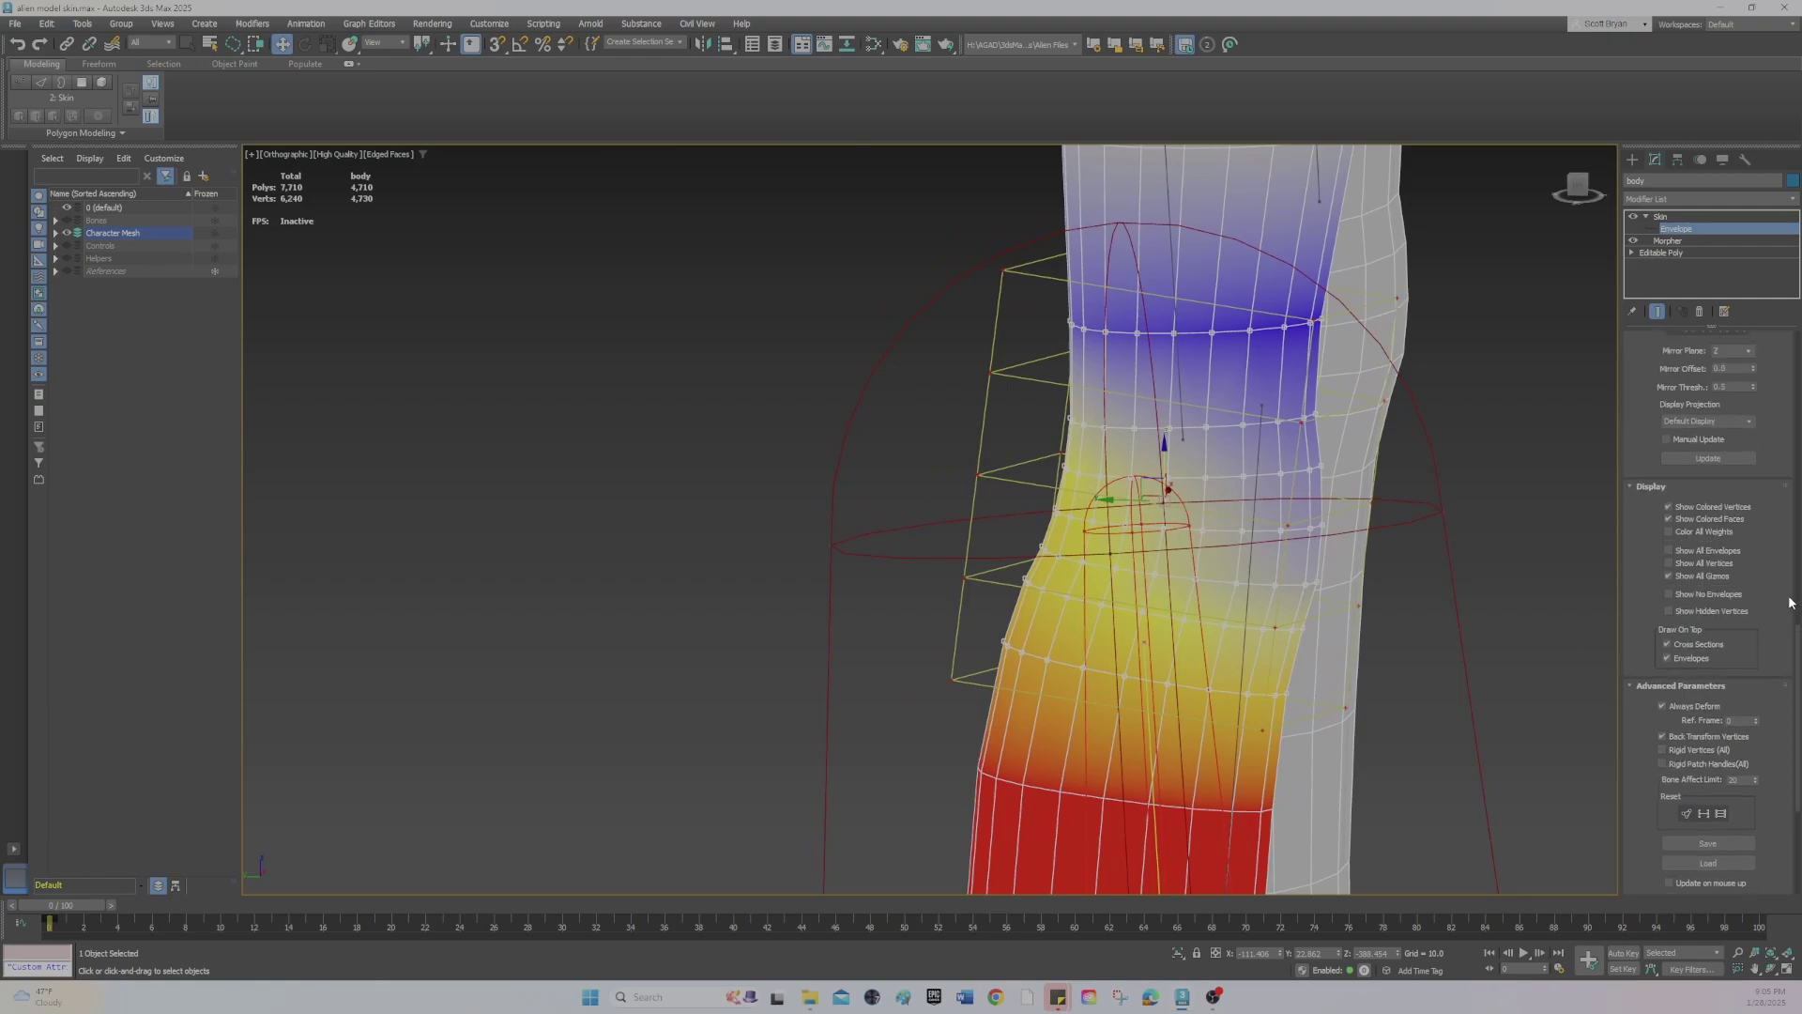
pyautogui.scroll(3, 1775, 607)
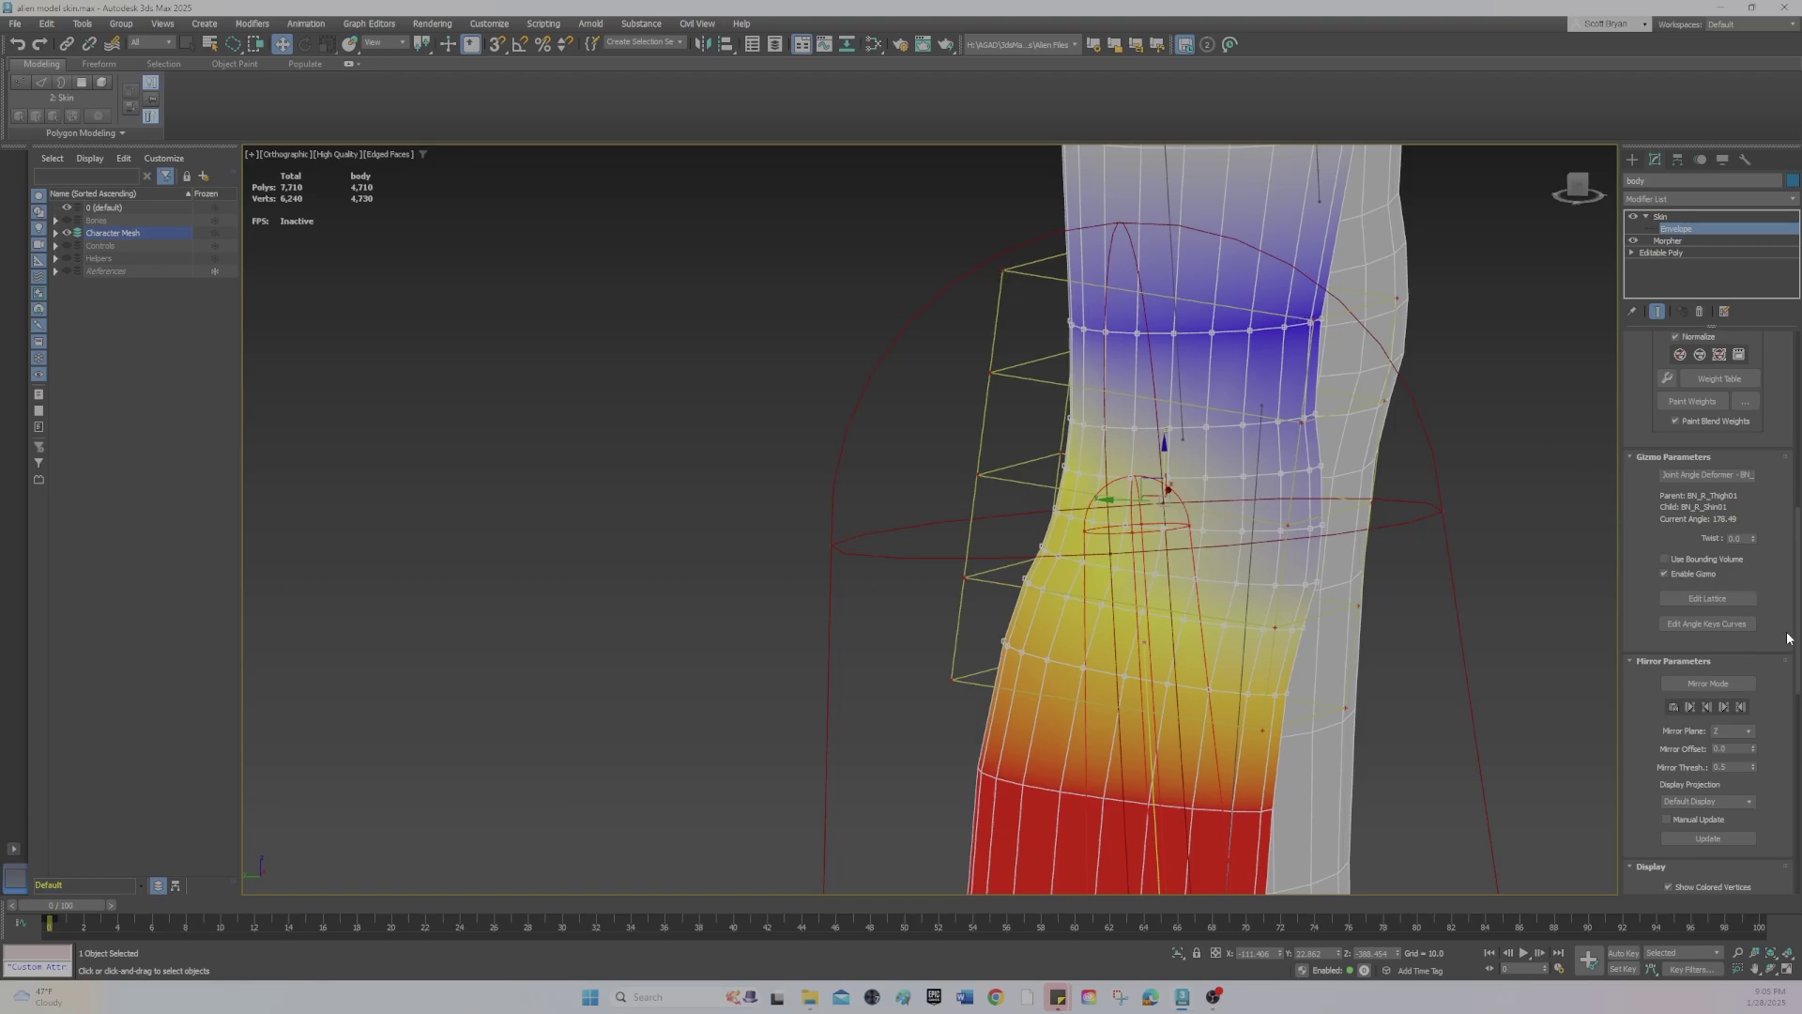
pyautogui.scroll(1, 1724, 523)
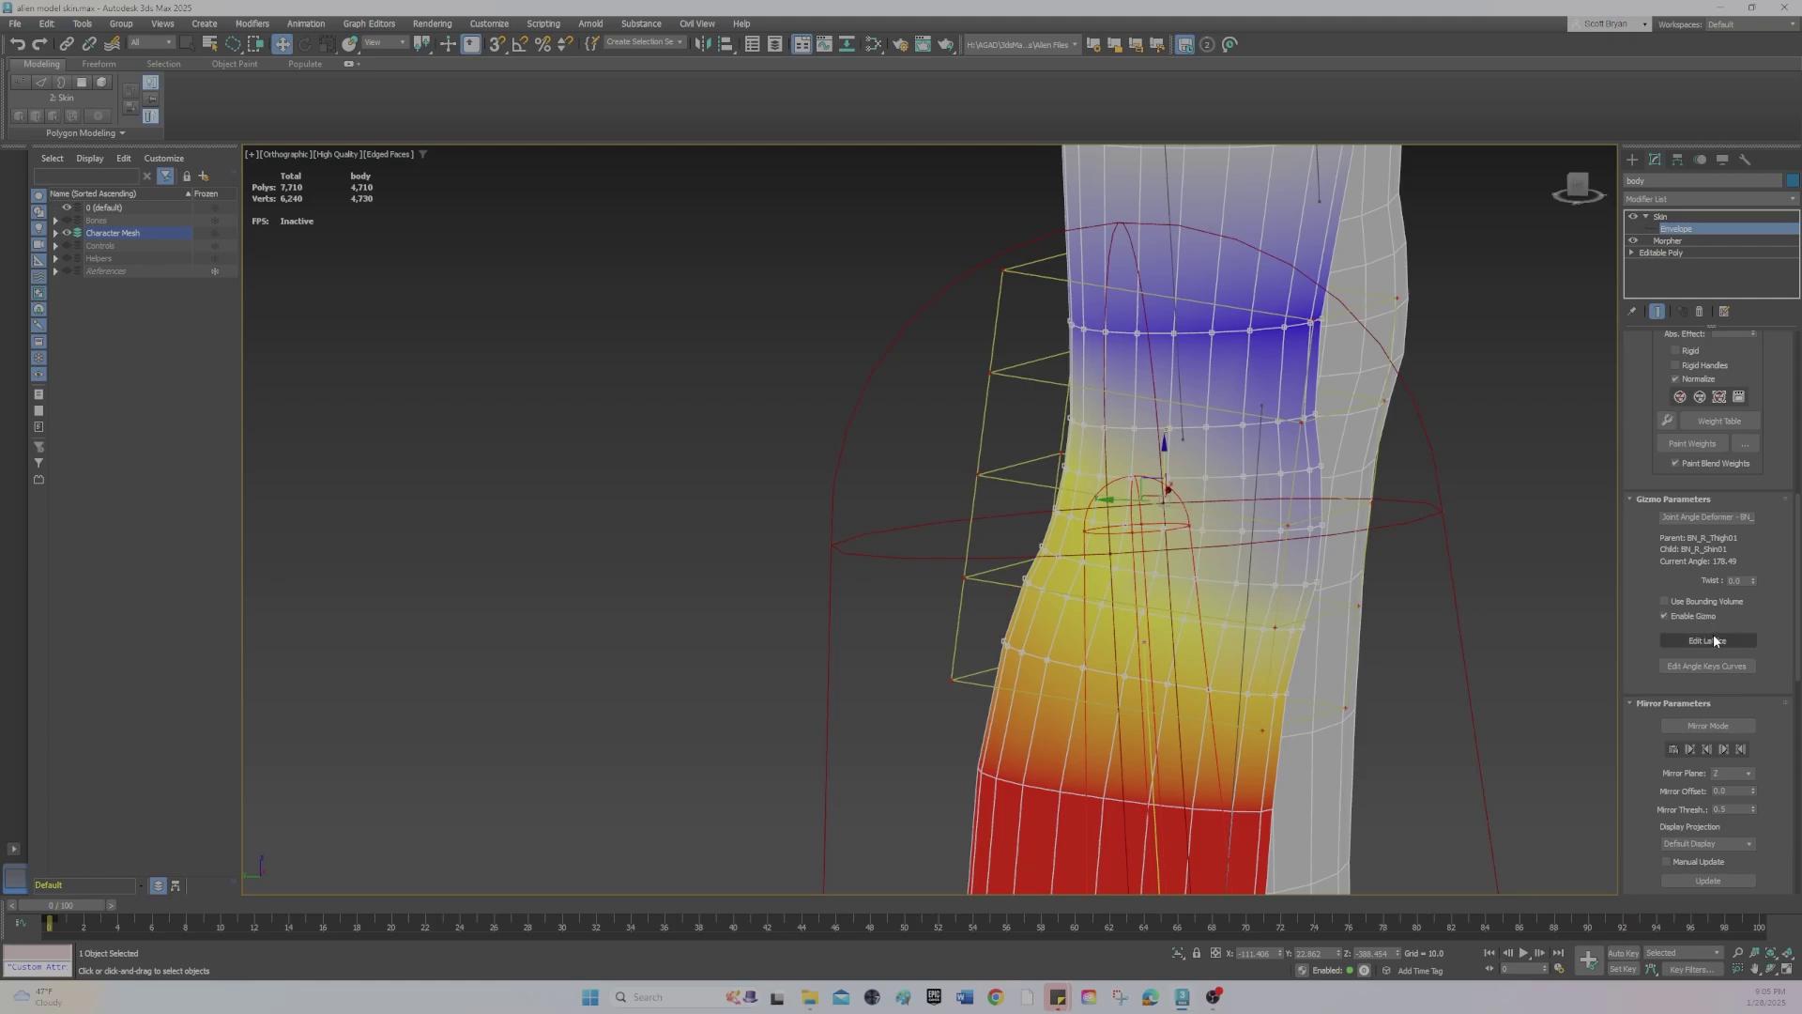
pyautogui.click(1711, 641)
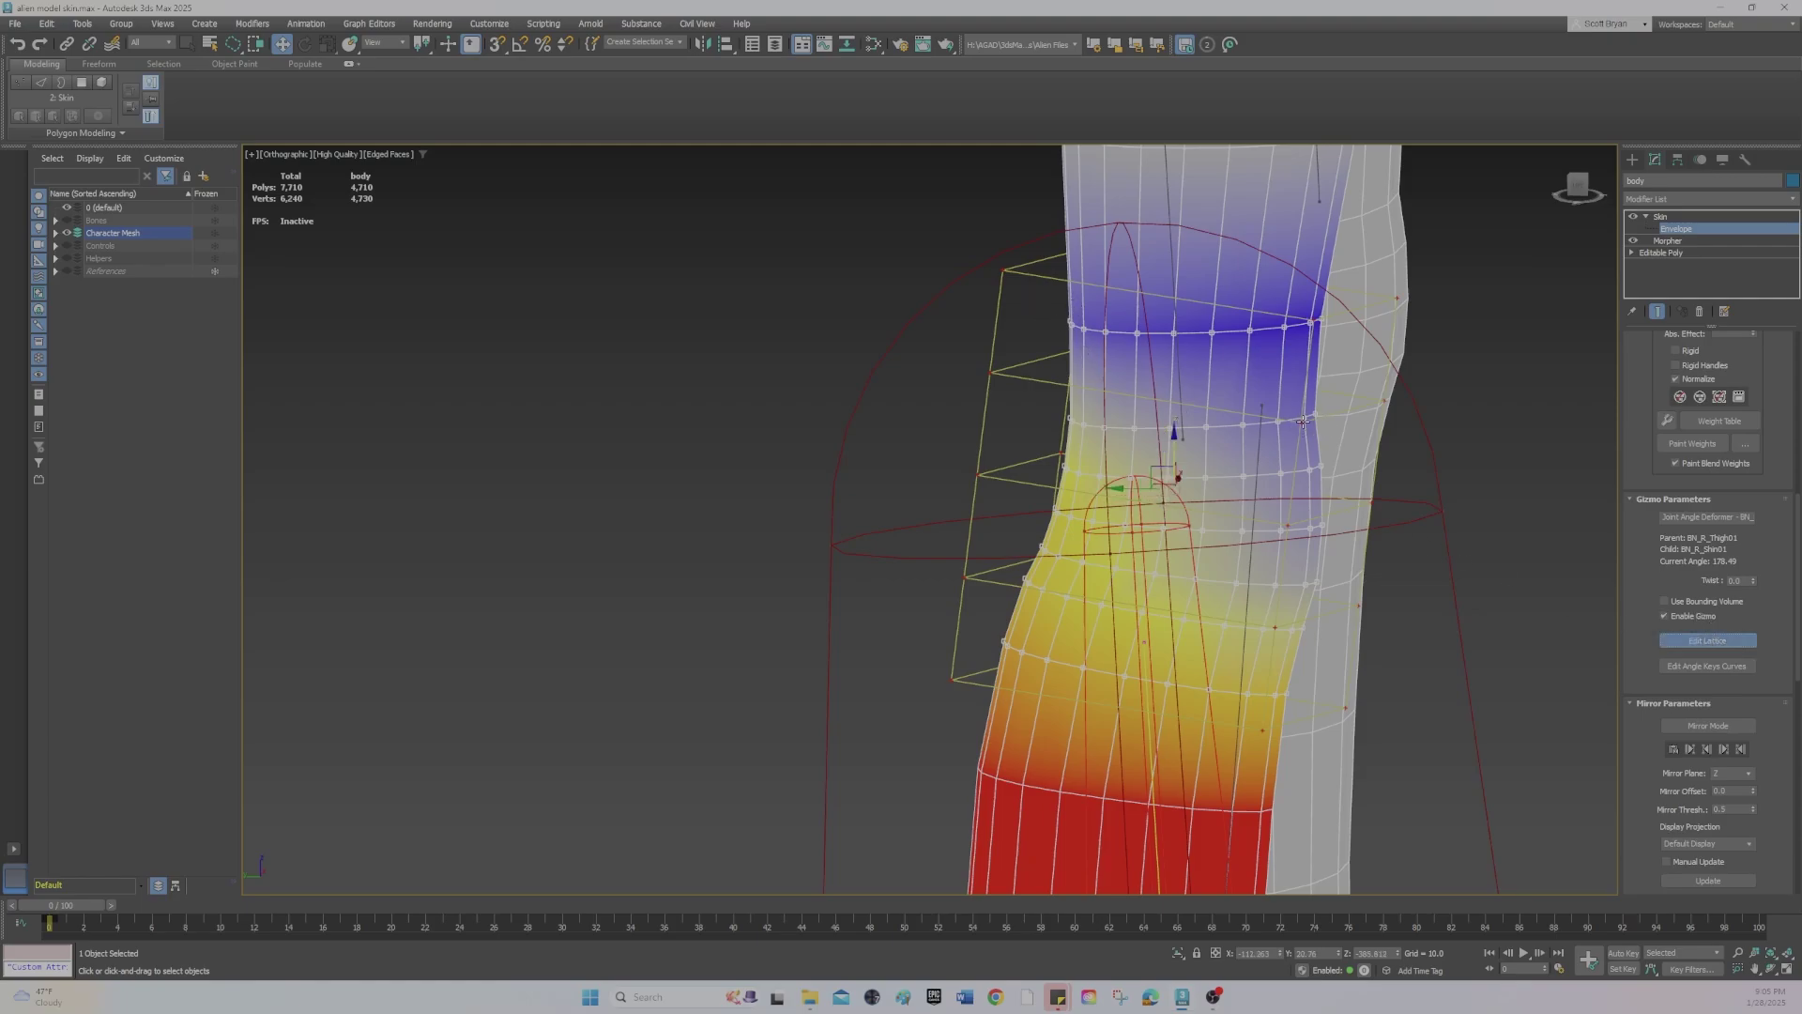
# Scrub the animation to frame 6 and on to frame 23, examining how the knee and its lattice deform.
pyautogui.moveTo(75, 907); pyautogui.dragTo(169, 905)
pyautogui.moveTo(708, 668); pyautogui.dragTo(329, 596, button='middle')
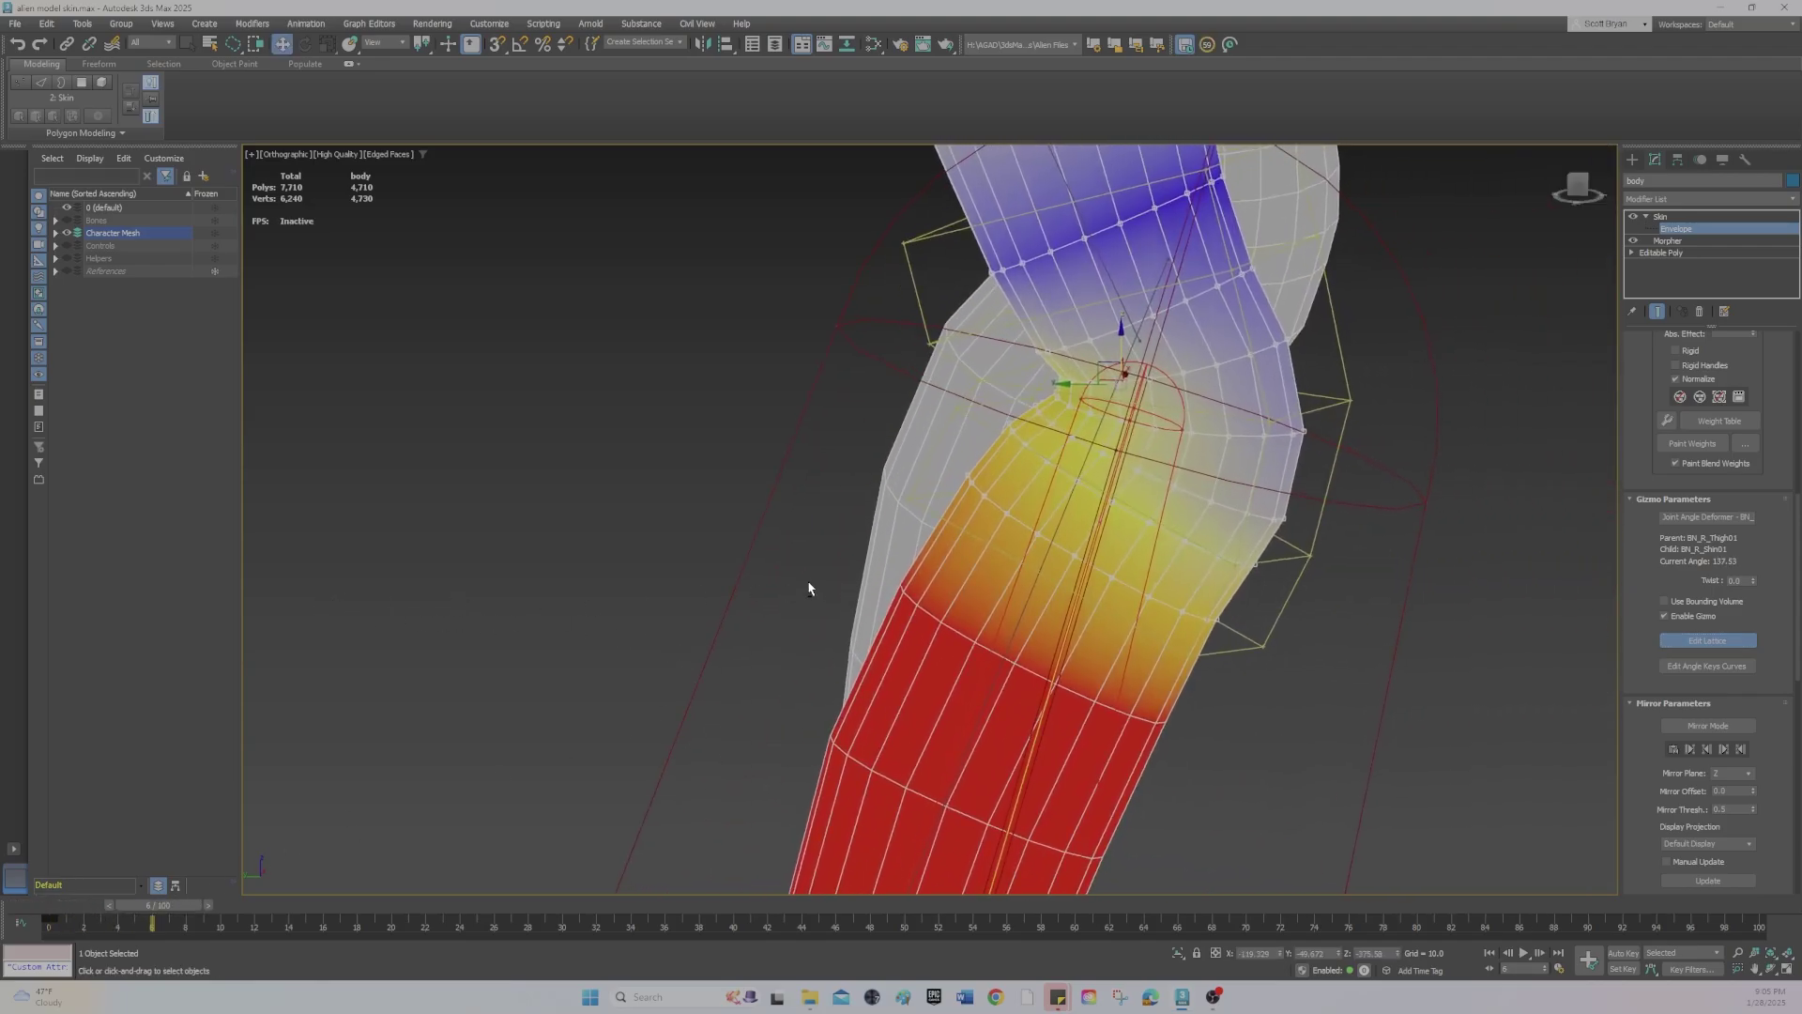
pyautogui.keyDown('alt'); pyautogui.moveTo(808, 588); pyautogui.dragTo(854, 583, button='middle'); pyautogui.keyUp('alt')
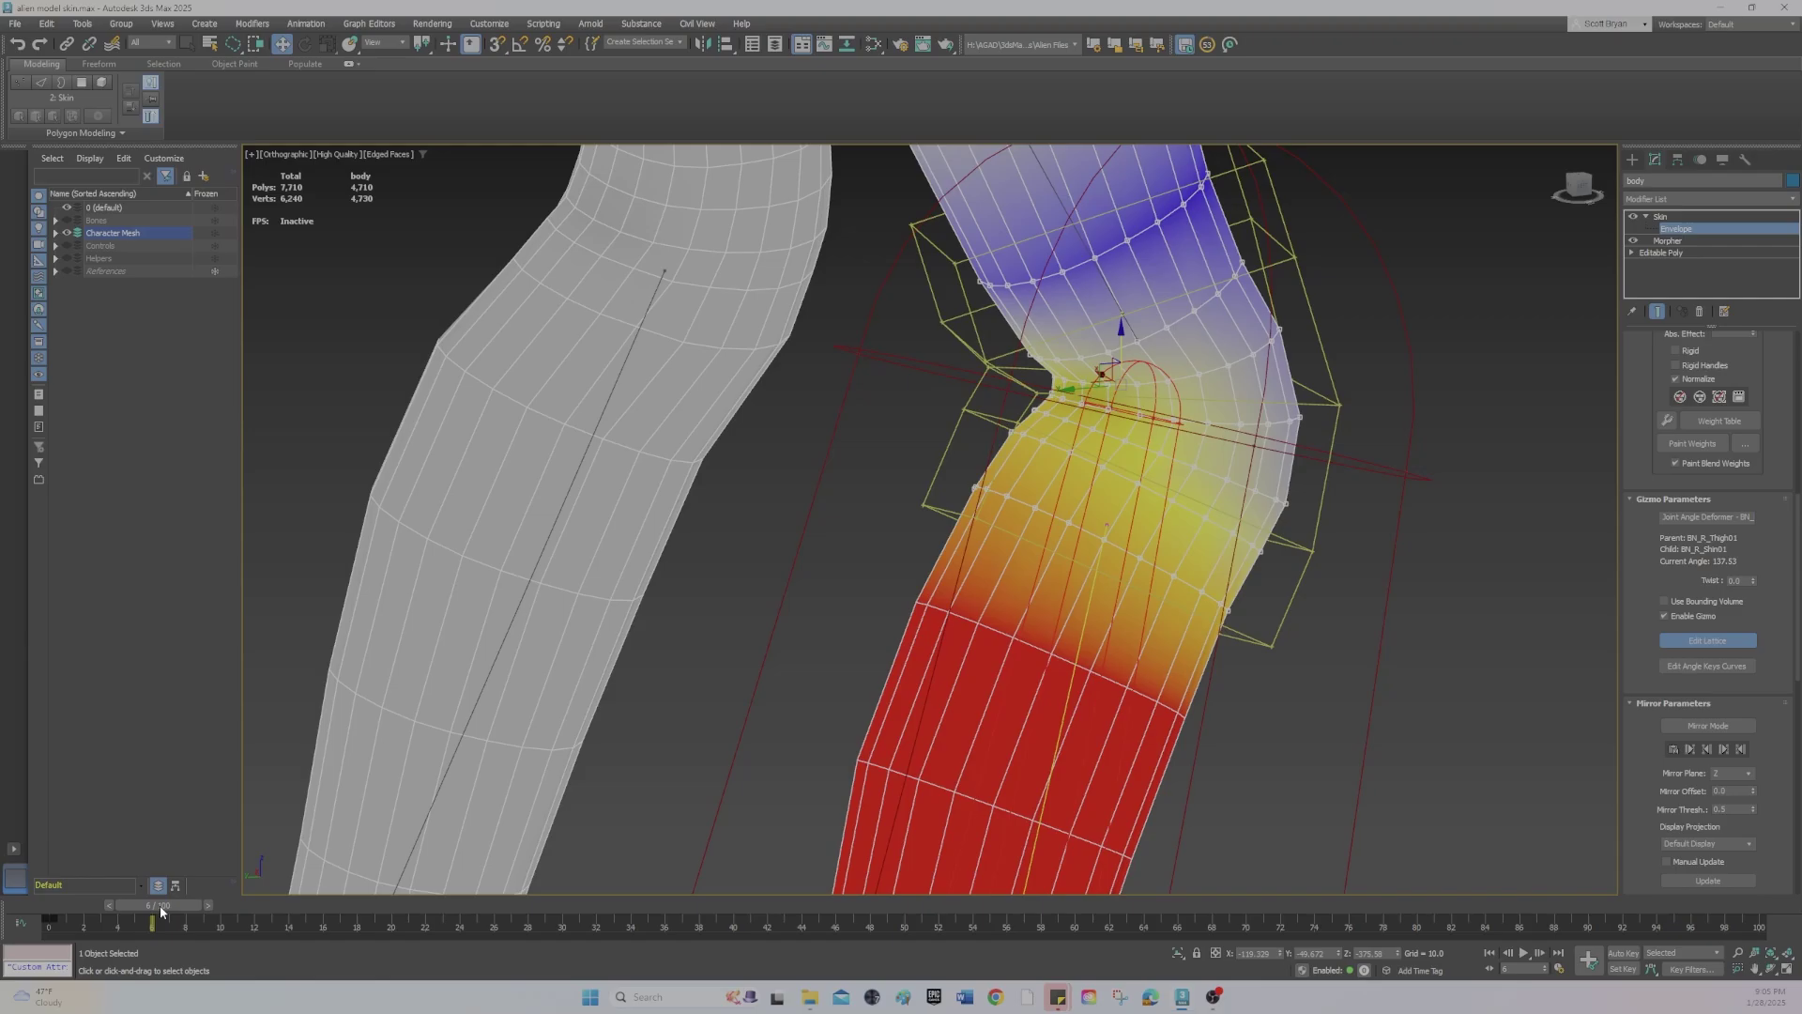
pyautogui.moveTo(158, 905); pyautogui.dragTo(463, 899)
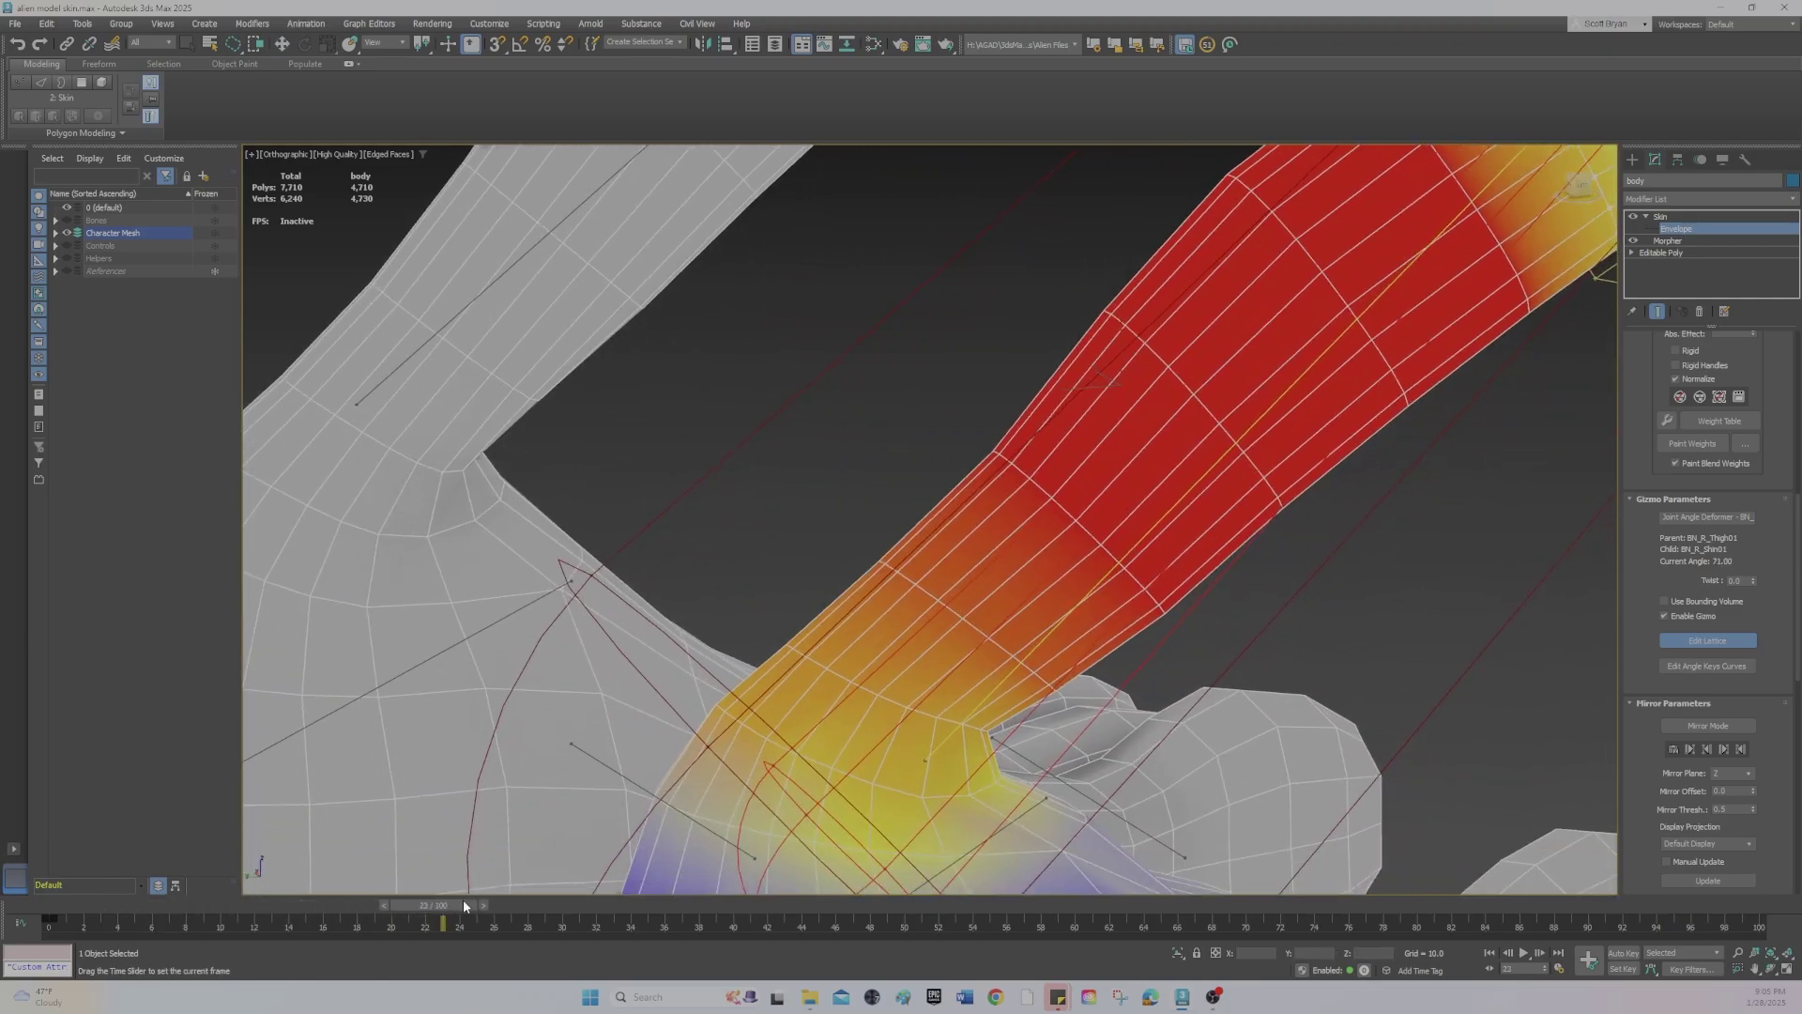
pyautogui.press('w')
pyautogui.keyDown('alt'); pyautogui.moveTo(1152, 343); pyautogui.dragTo(1082, 632, button='middle'); pyautogui.keyUp('alt')
pyautogui.scroll(-5, 925, 704)
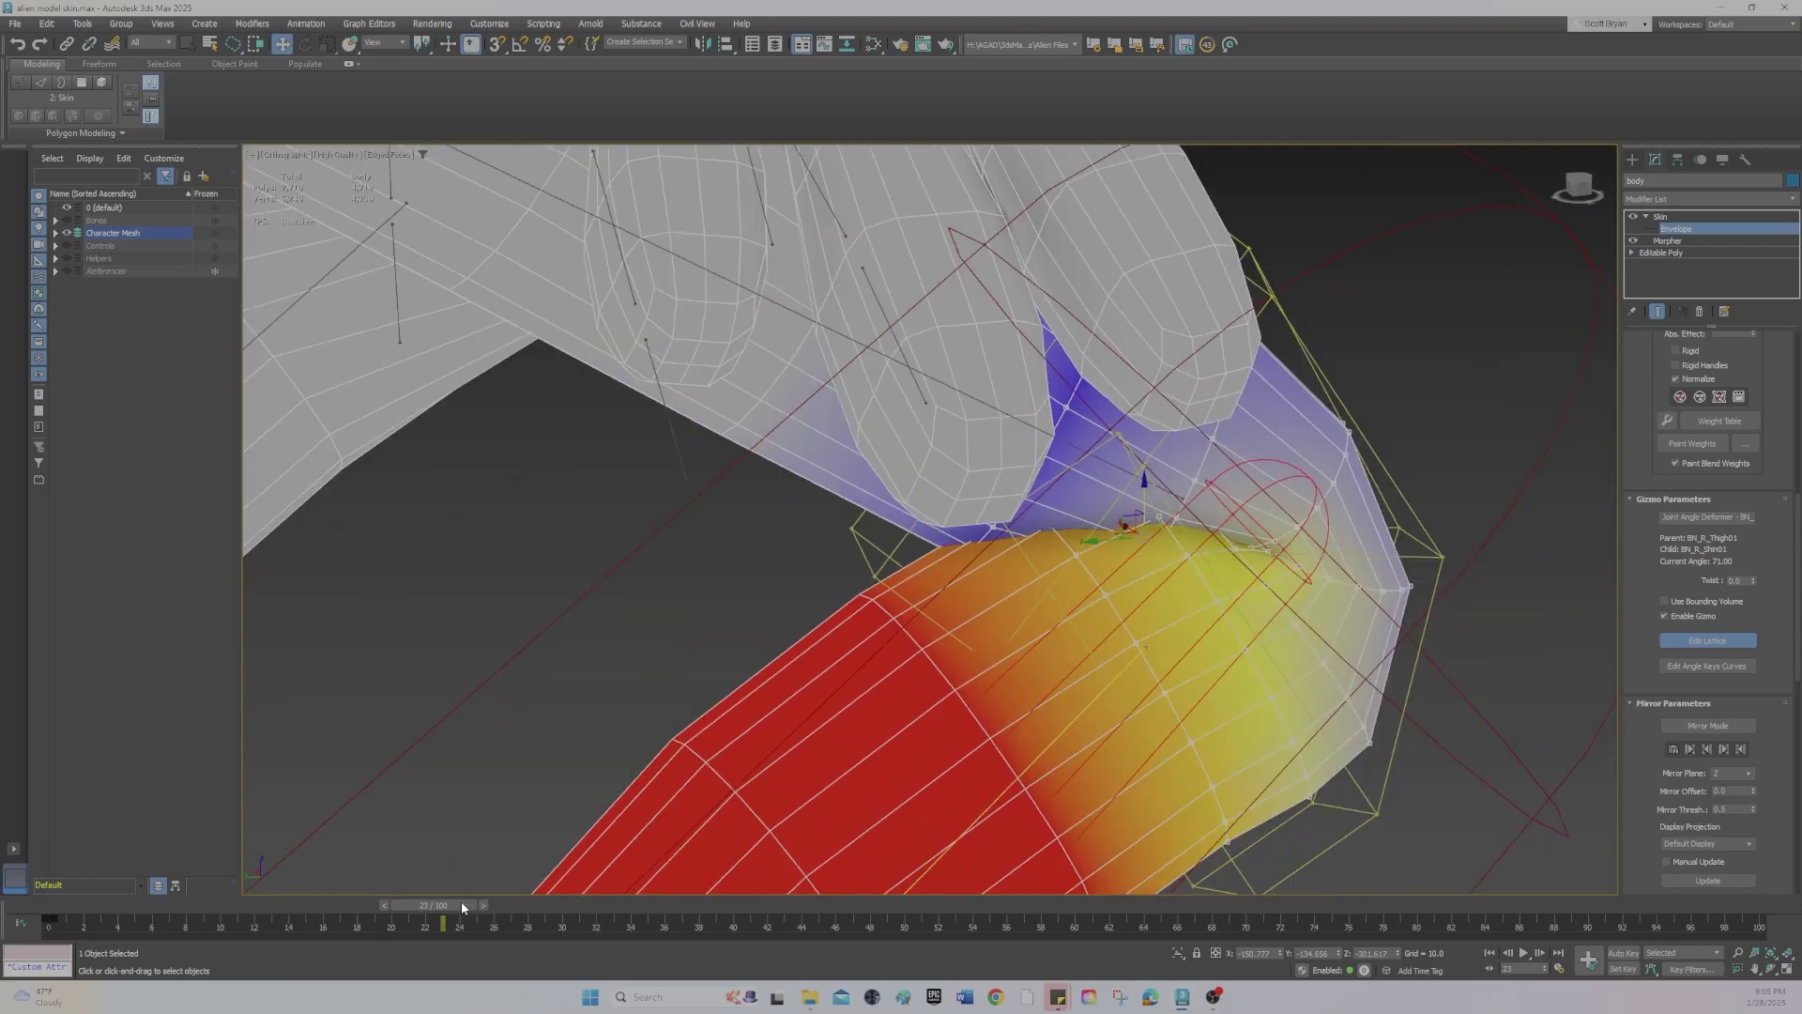
# Compare the crease behind the right knee at frame 12 and frame 23.
pyautogui.moveTo(460, 899); pyautogui.dragTo(256, 900)
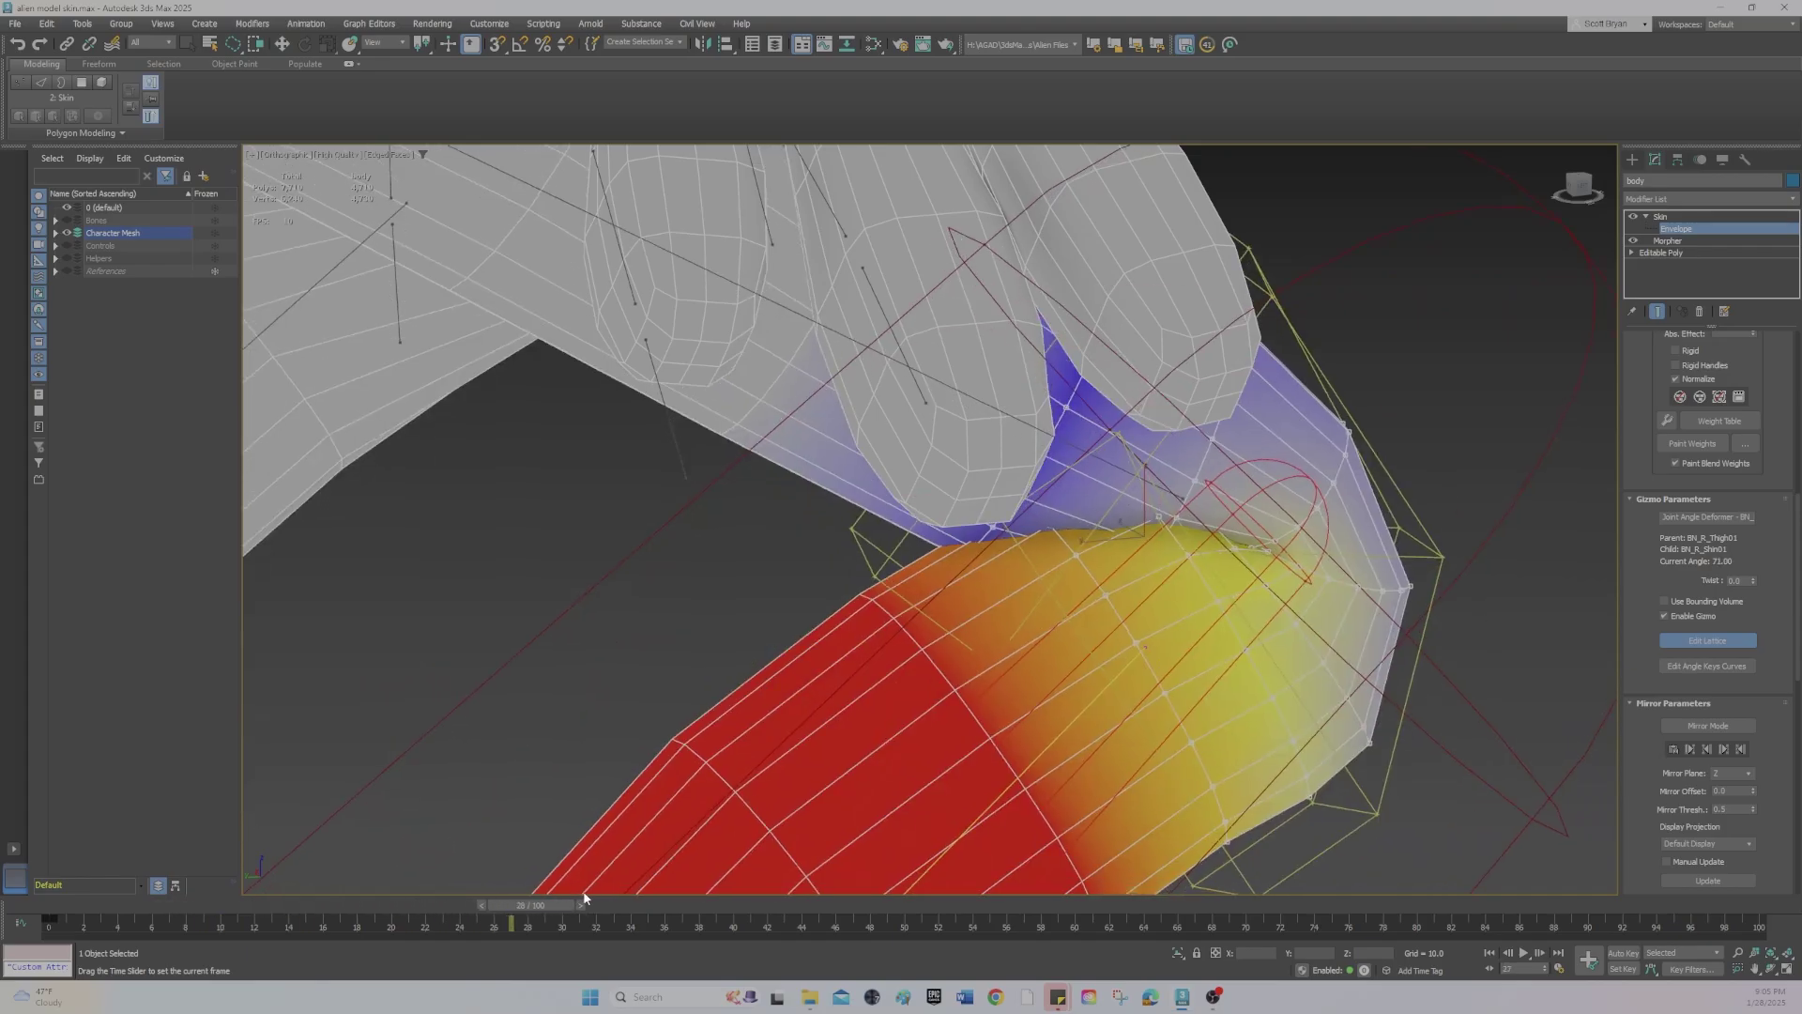
pyautogui.press('w')
pyautogui.moveTo(571, 752); pyautogui.dragTo(852, 466, button='middle')
pyautogui.scroll(-2, 883, 540)
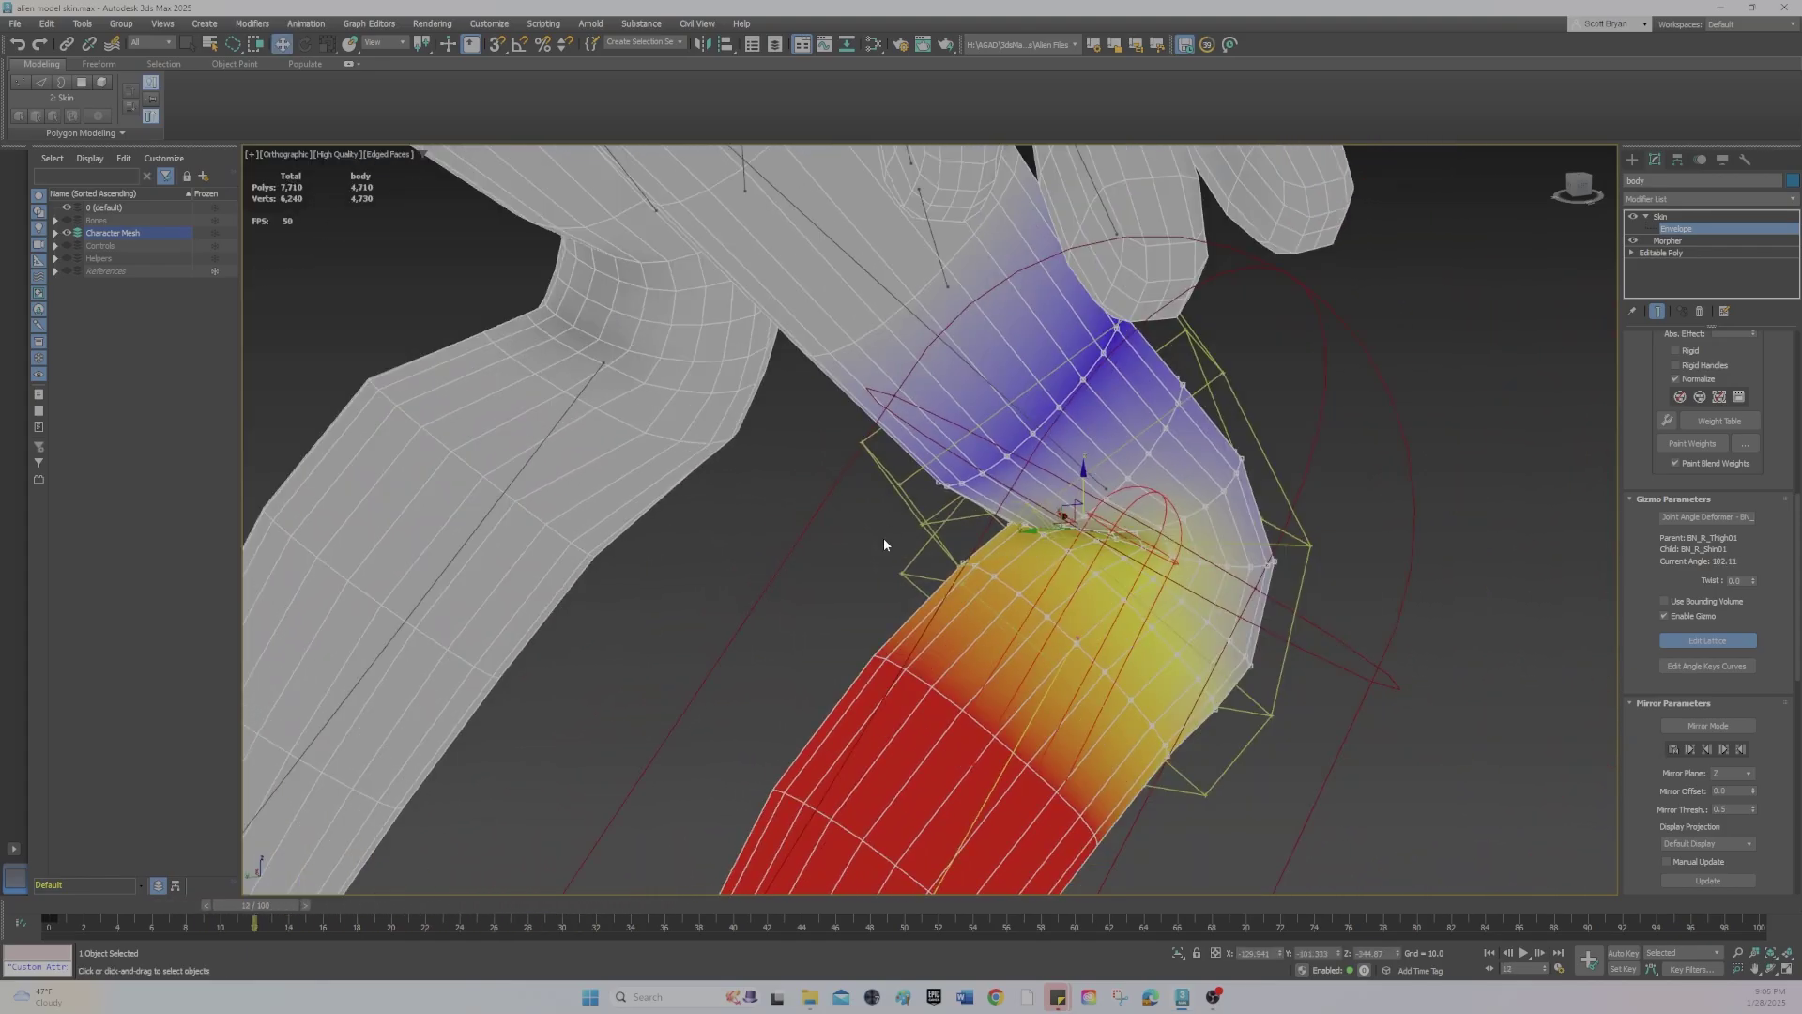
pyautogui.moveTo(273, 901); pyautogui.dragTo(459, 900)
pyautogui.press('w')
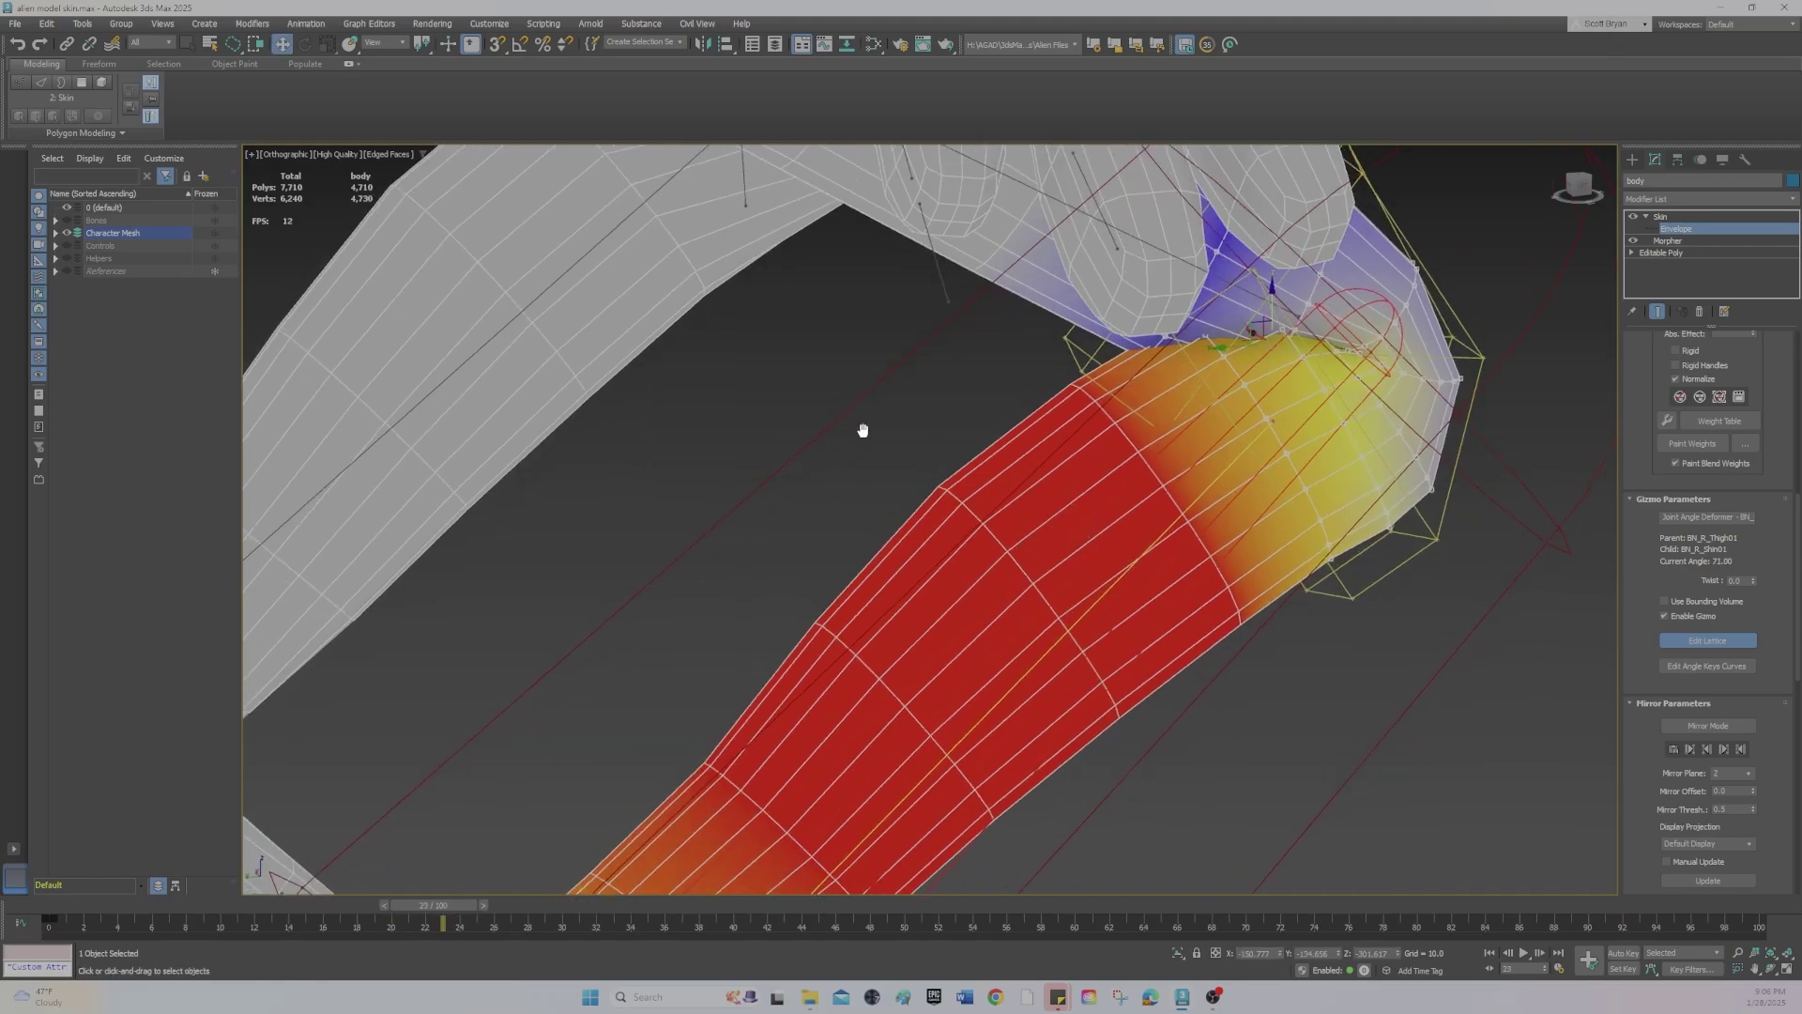
pyautogui.scroll(3, 836, 724)
pyautogui.keyDown('alt'); pyautogui.moveTo(942, 676); pyautogui.dragTo(980, 650, button='middle'); pyautogui.keyUp('alt')
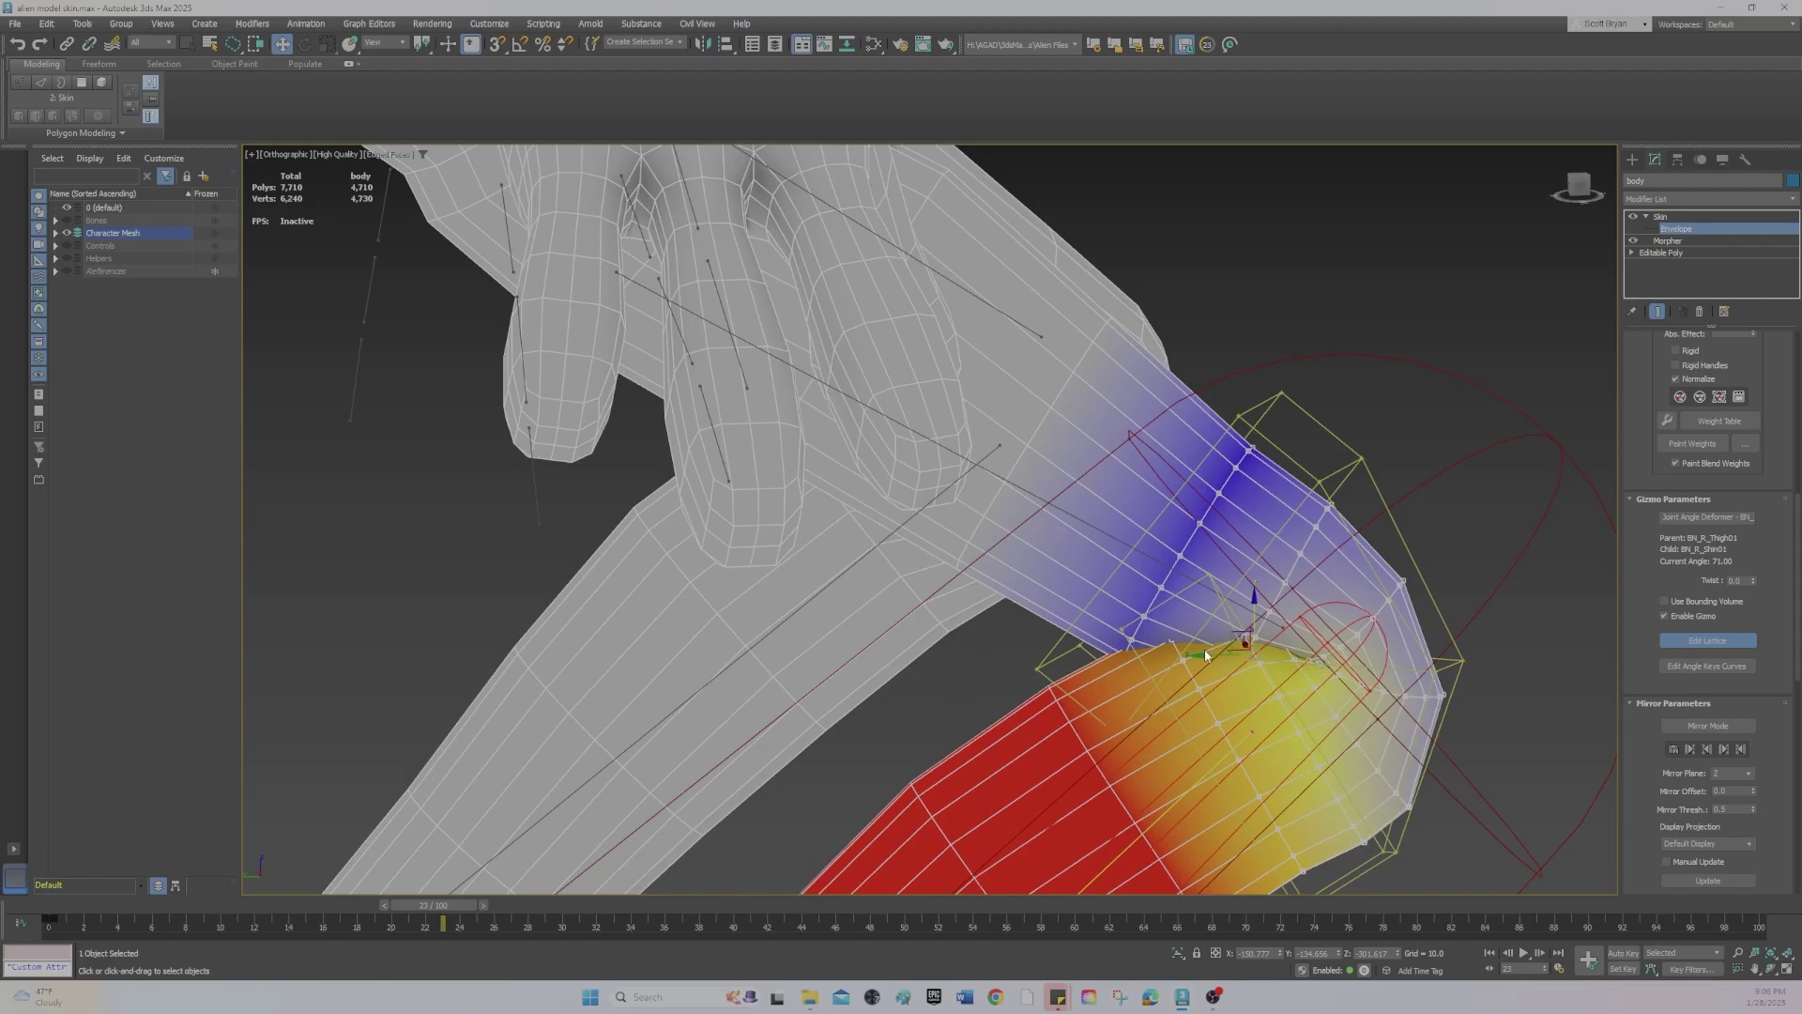
# Starting from frame 0, select the upper lattice points behind the right knee and try to raise them at frame 21.
pyautogui.moveTo(434, 905); pyautogui.dragTo(9, 850)
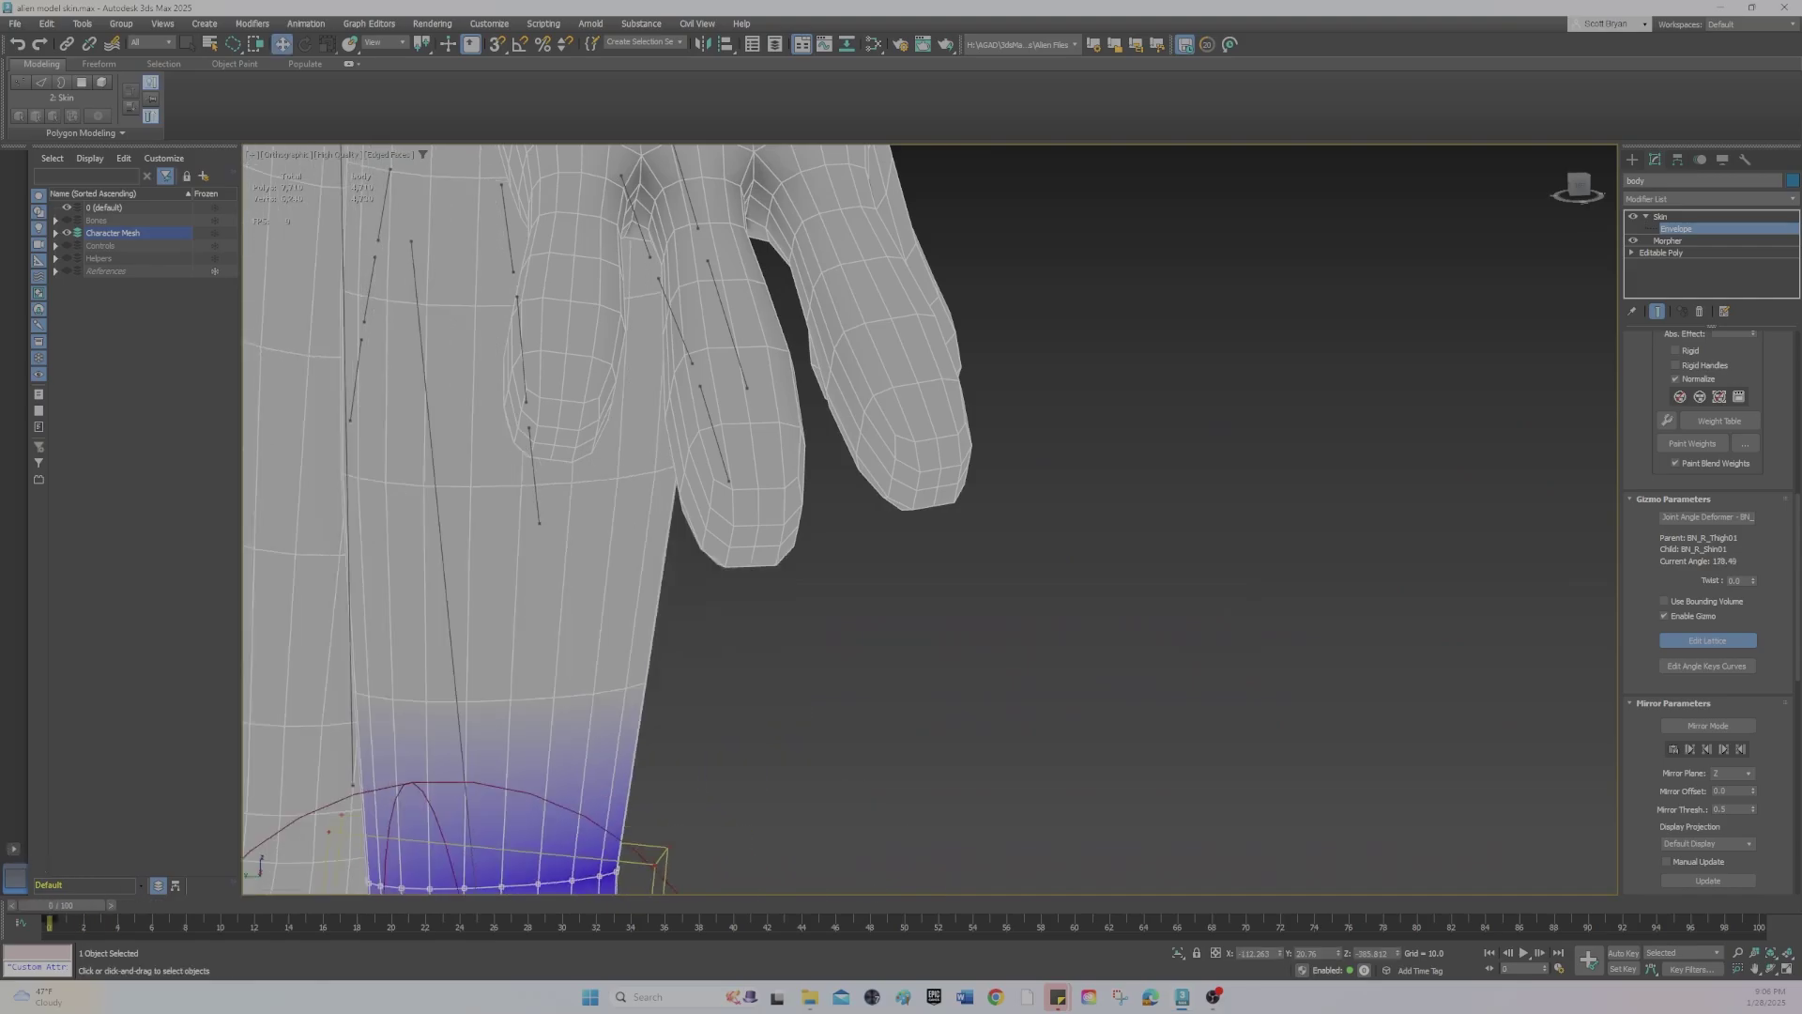
pyautogui.keyDown('alt'); pyautogui.moveTo(512, 734); pyautogui.dragTo(645, 744, button='middle'); pyautogui.keyUp('alt')
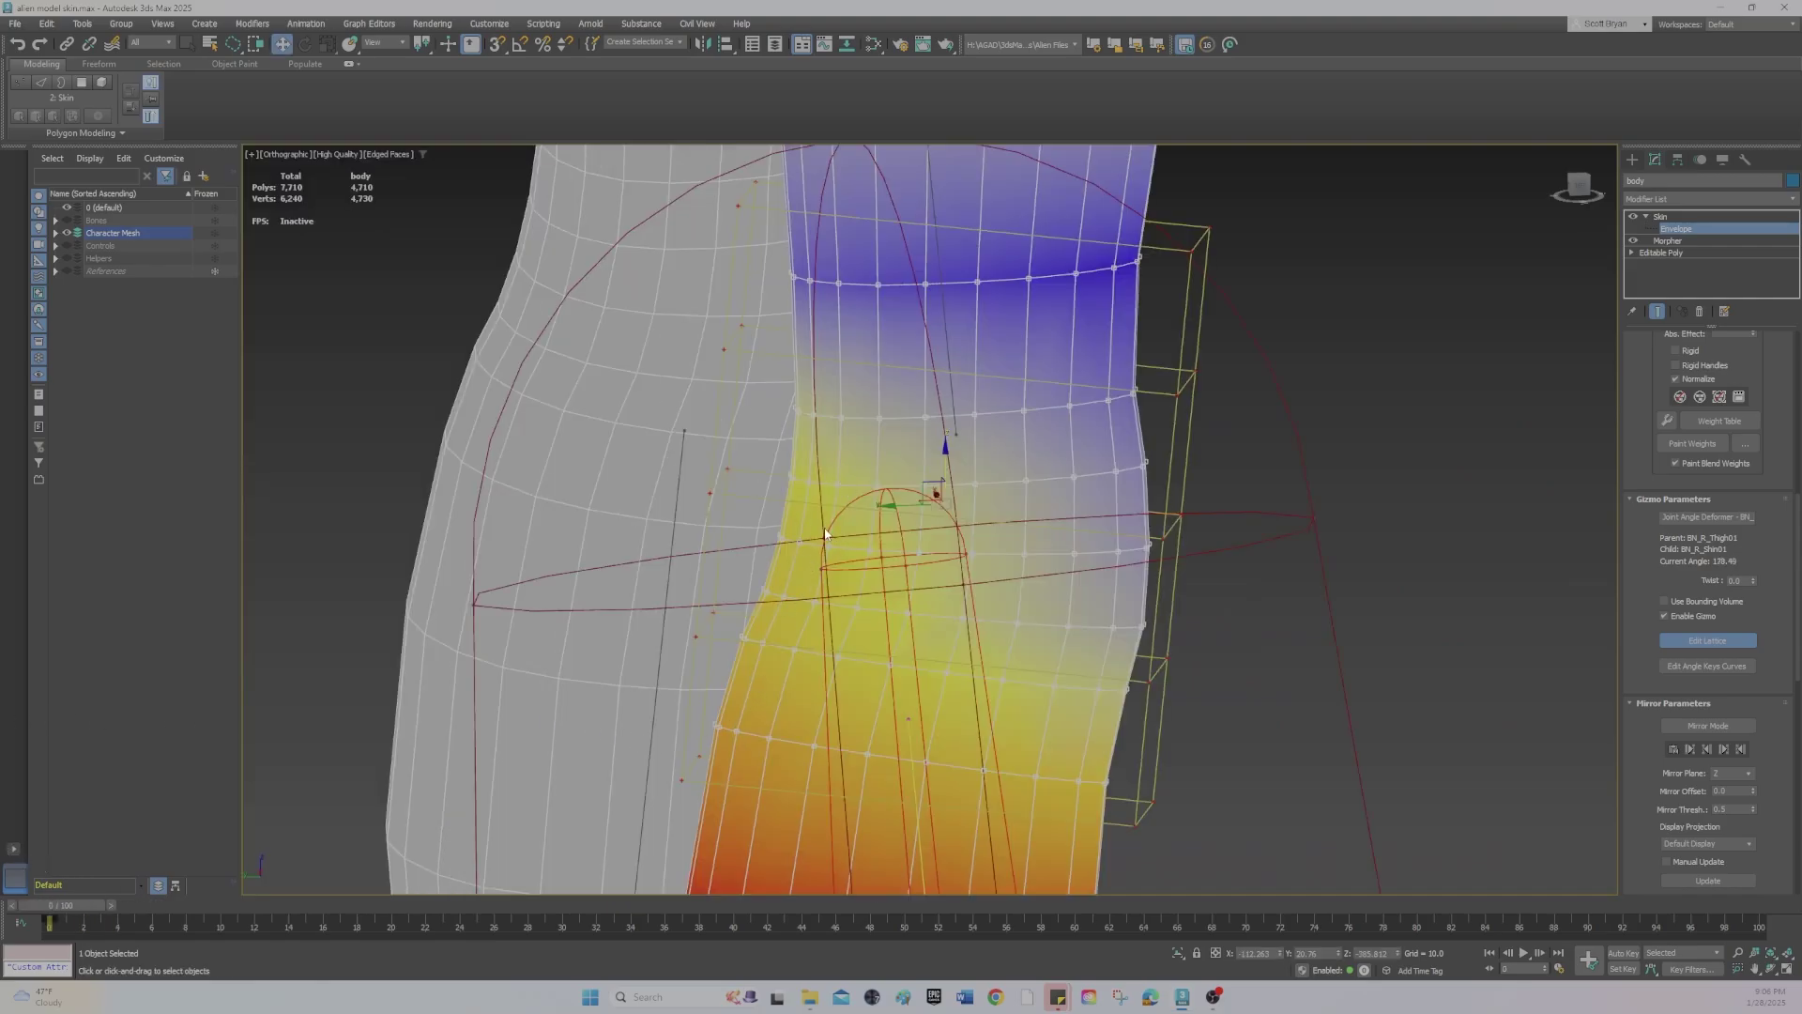
pyautogui.moveTo(757, 357); pyautogui.dragTo(813, 477, button='middle')
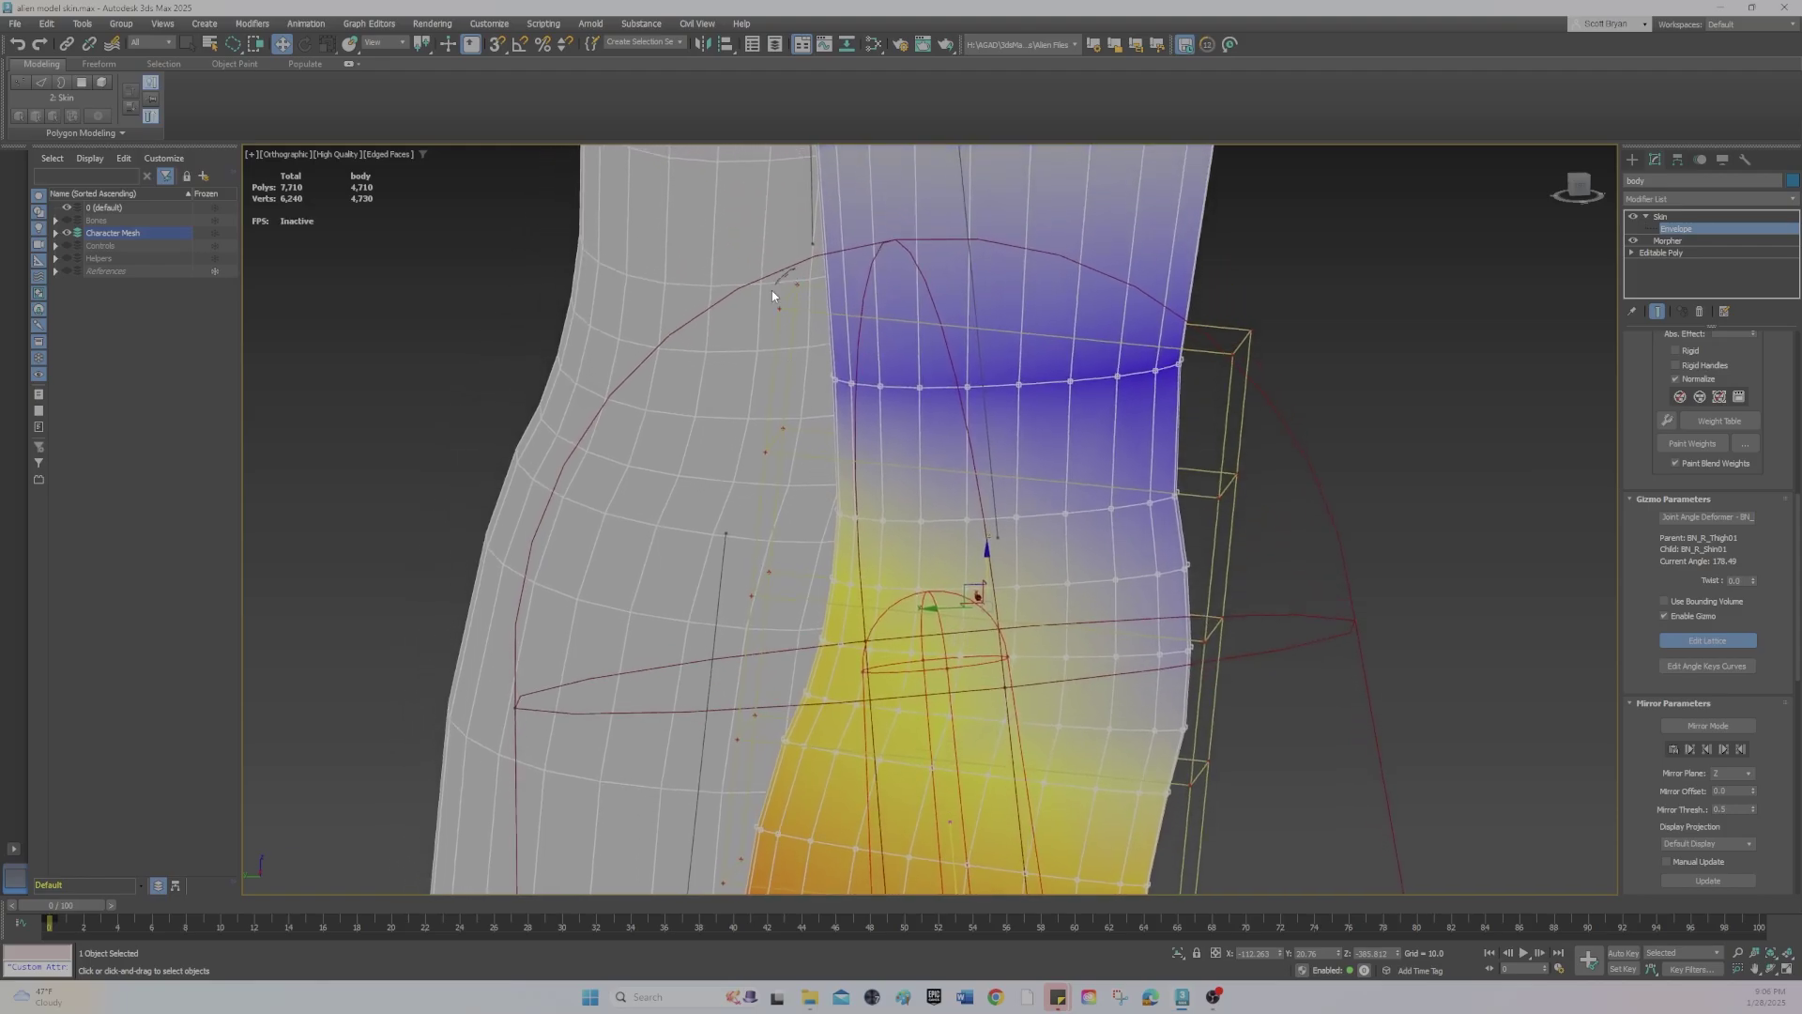
pyautogui.moveTo(800, 316); pyautogui.dragTo(797, 275)
pyautogui.moveTo(92, 905); pyautogui.dragTo(447, 884)
pyautogui.press('z')
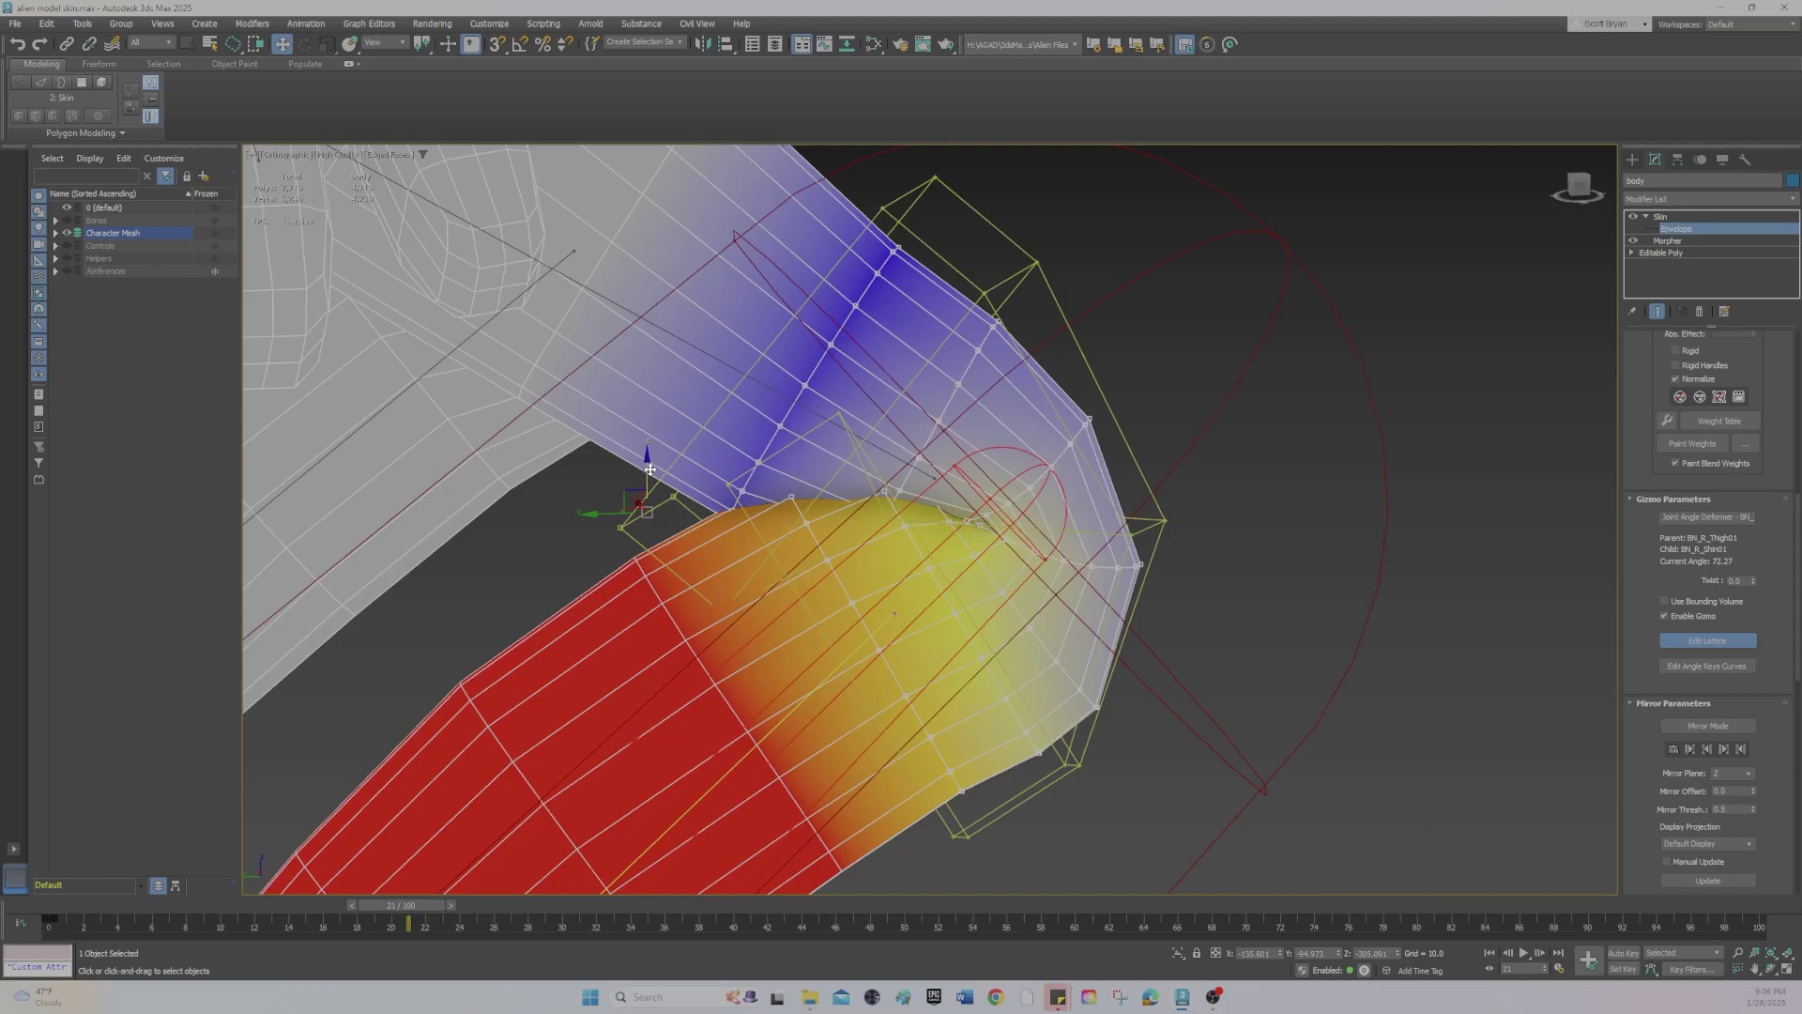
pyautogui.moveTo(649, 477); pyautogui.dragTo(652, 415)
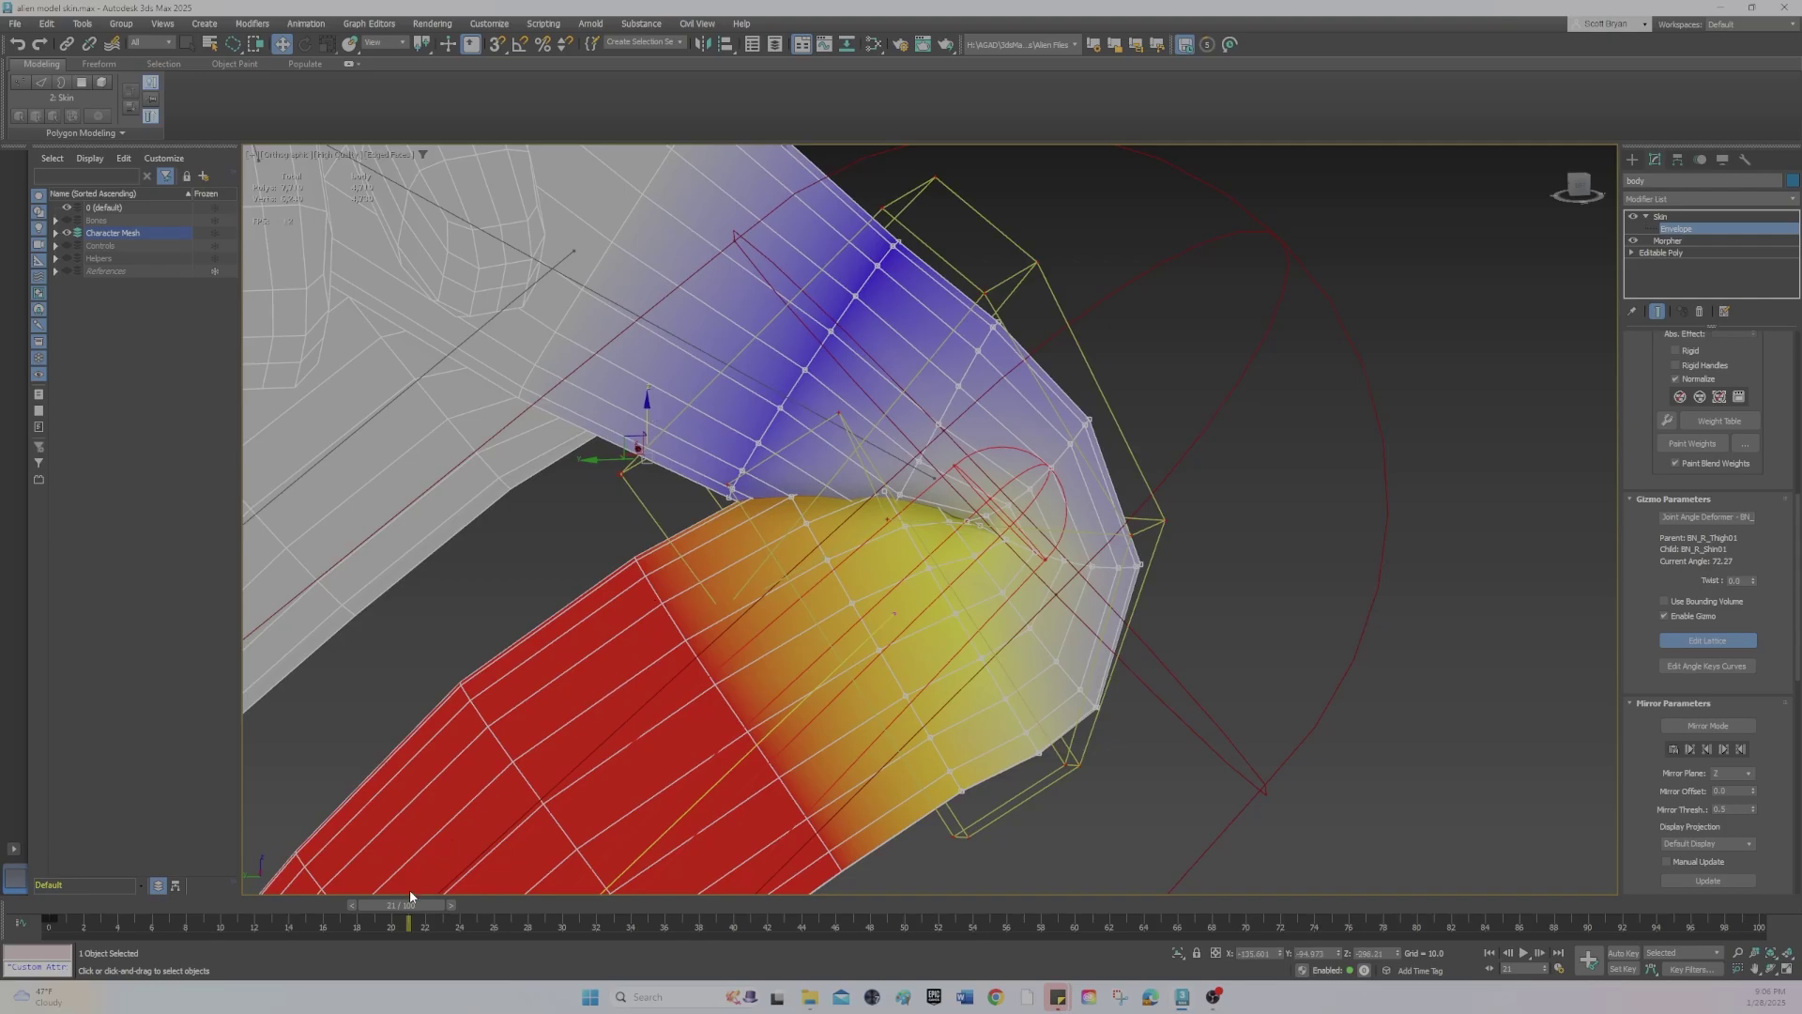
# At frame 22, open the angle keys curves of the knee's Joint Angle Deformer.
pyautogui.moveTo(411, 903); pyautogui.dragTo(441, 902)
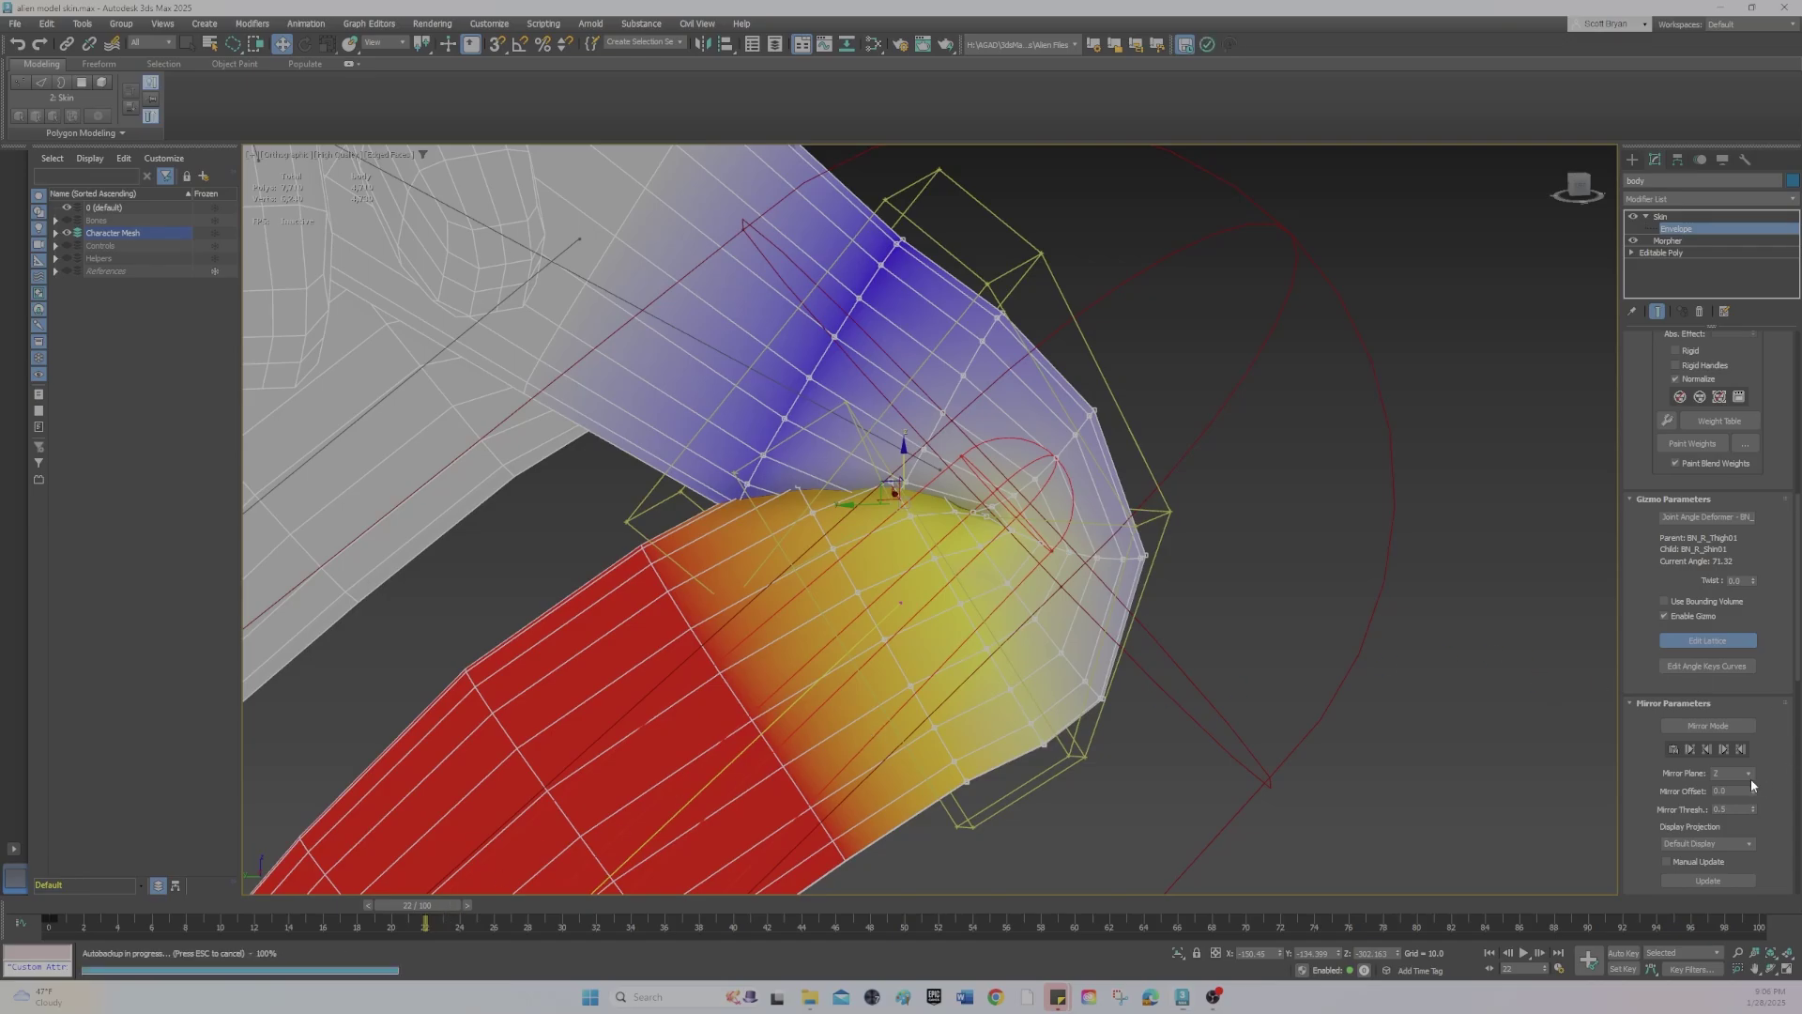
pyautogui.click(1708, 667)
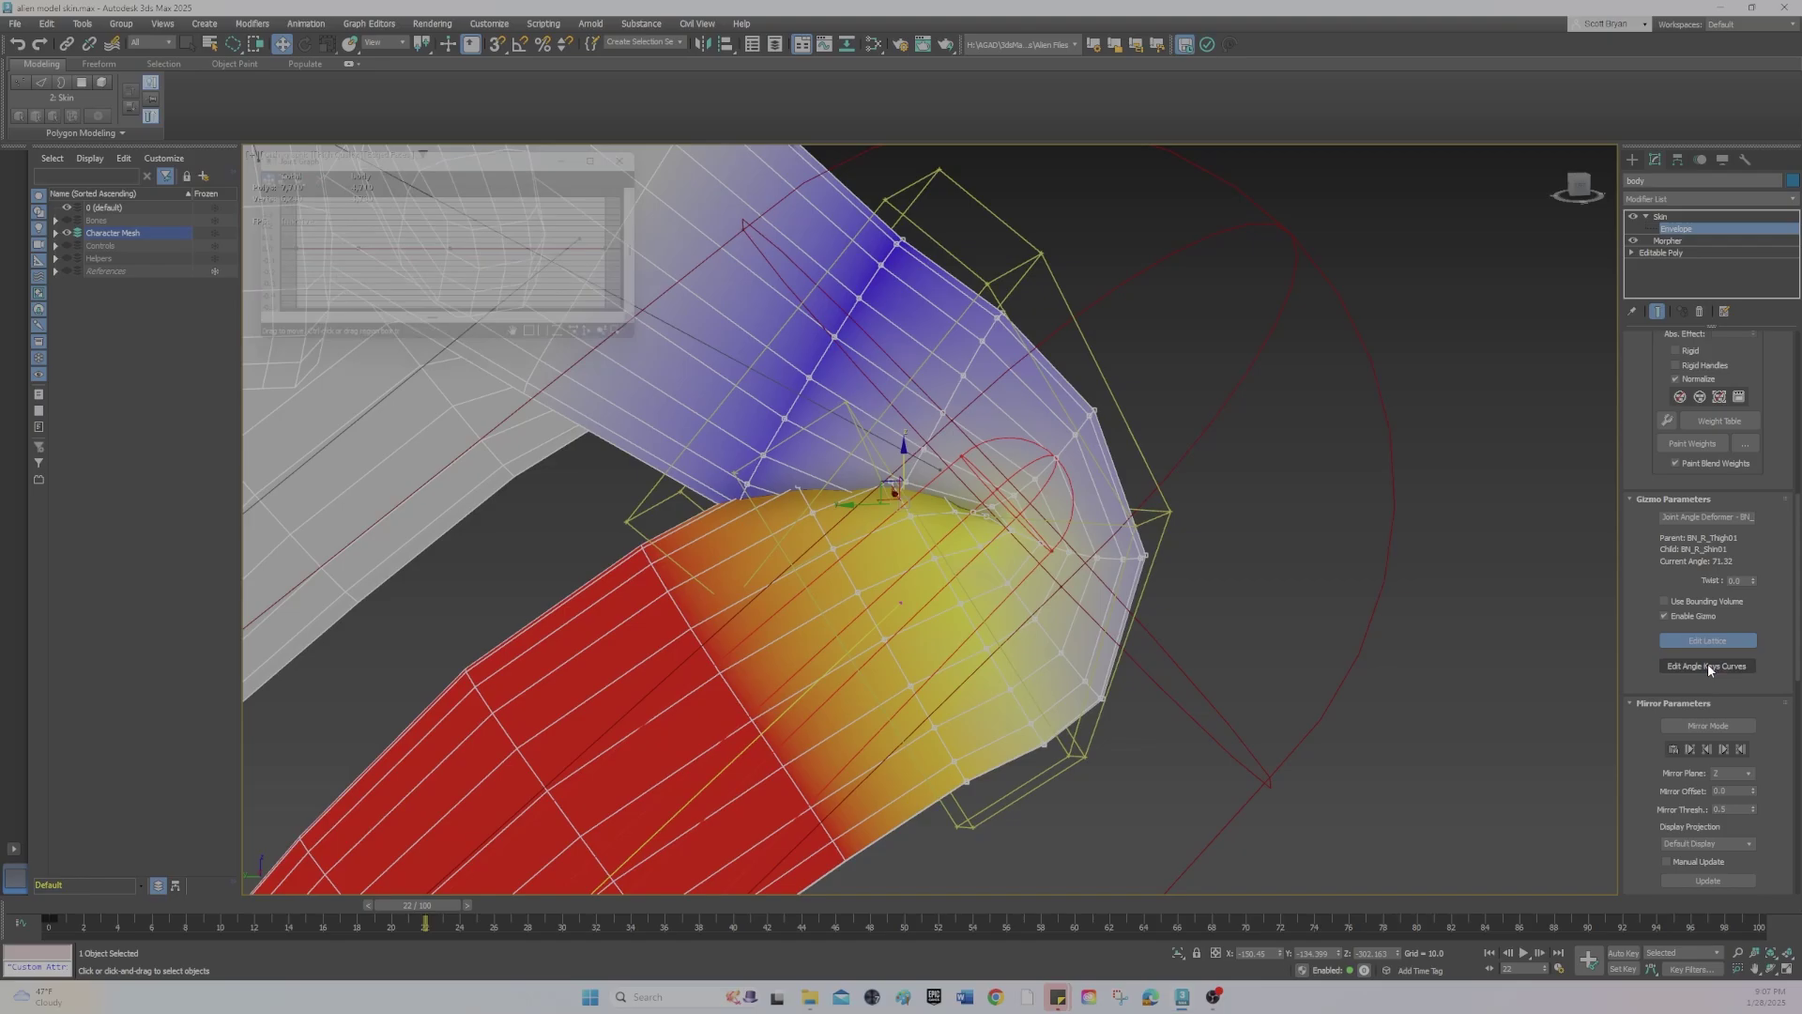
# Move the Joint Graph window clear of the knee and set the current frame to 23.
pyautogui.moveTo(447, 159); pyautogui.dragTo(1408, 277)
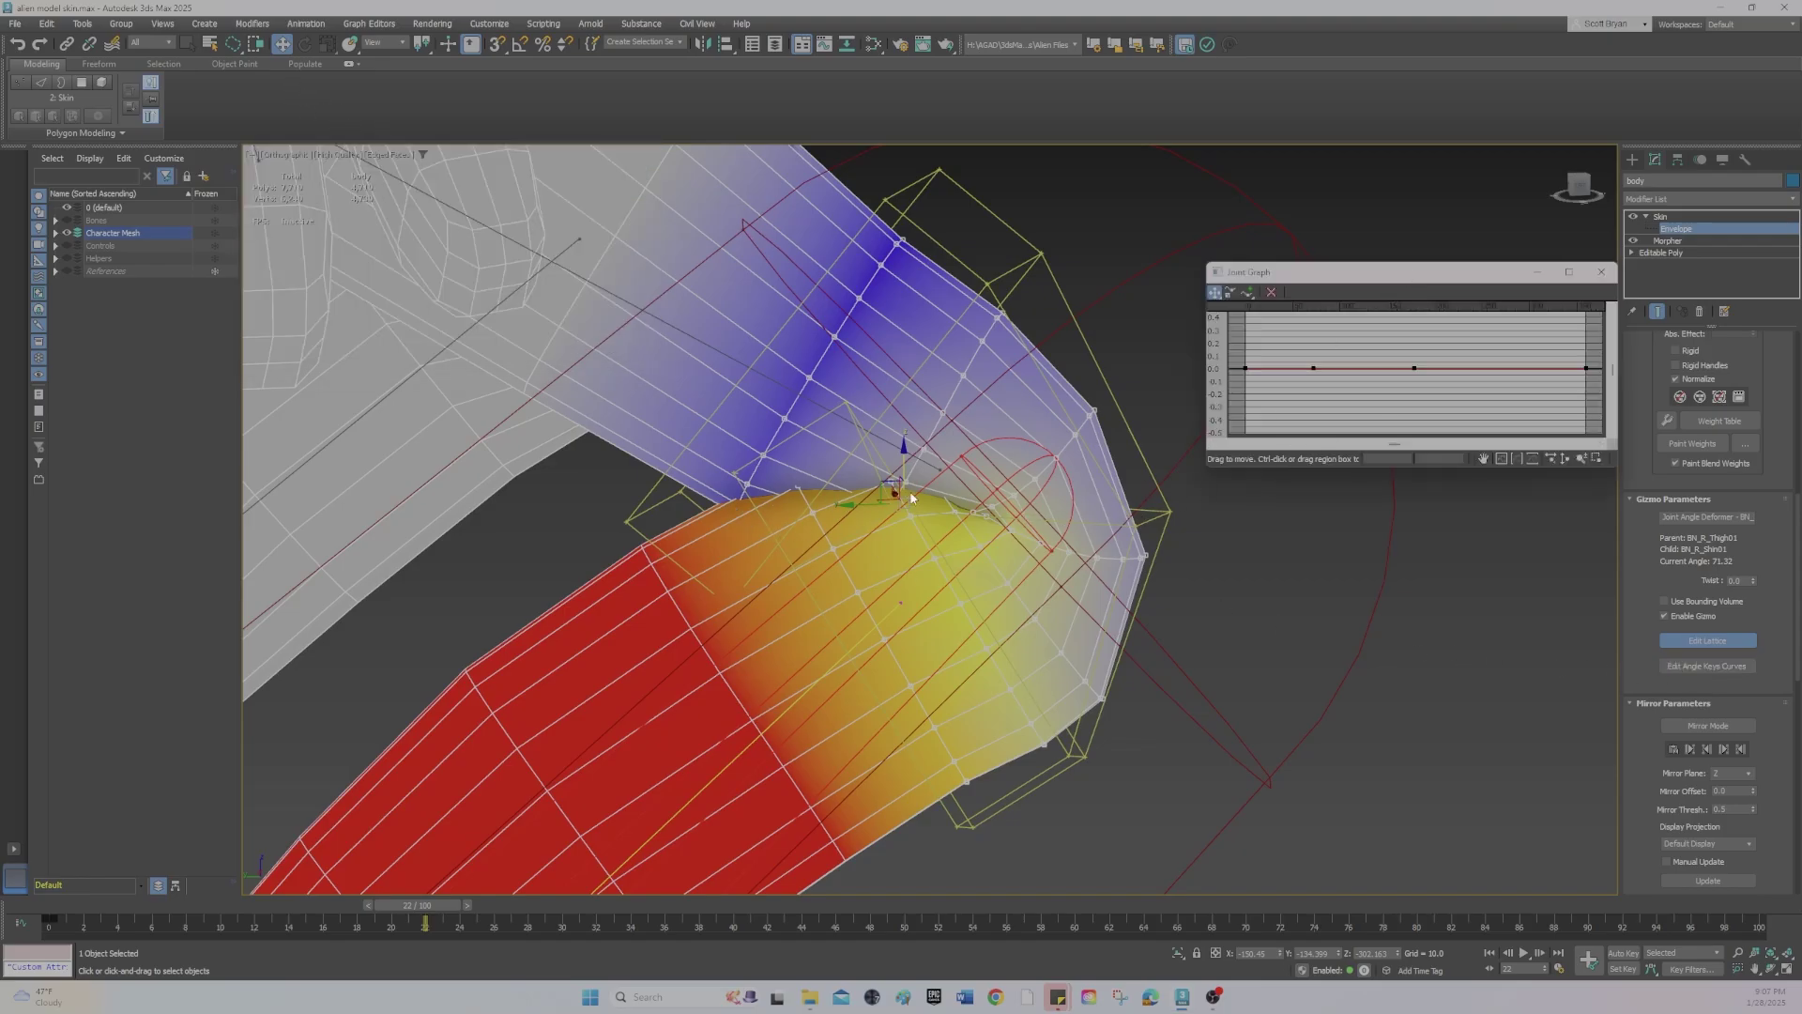
pyautogui.click(1416, 367)
pyautogui.moveTo(420, 907); pyautogui.dragTo(456, 896)
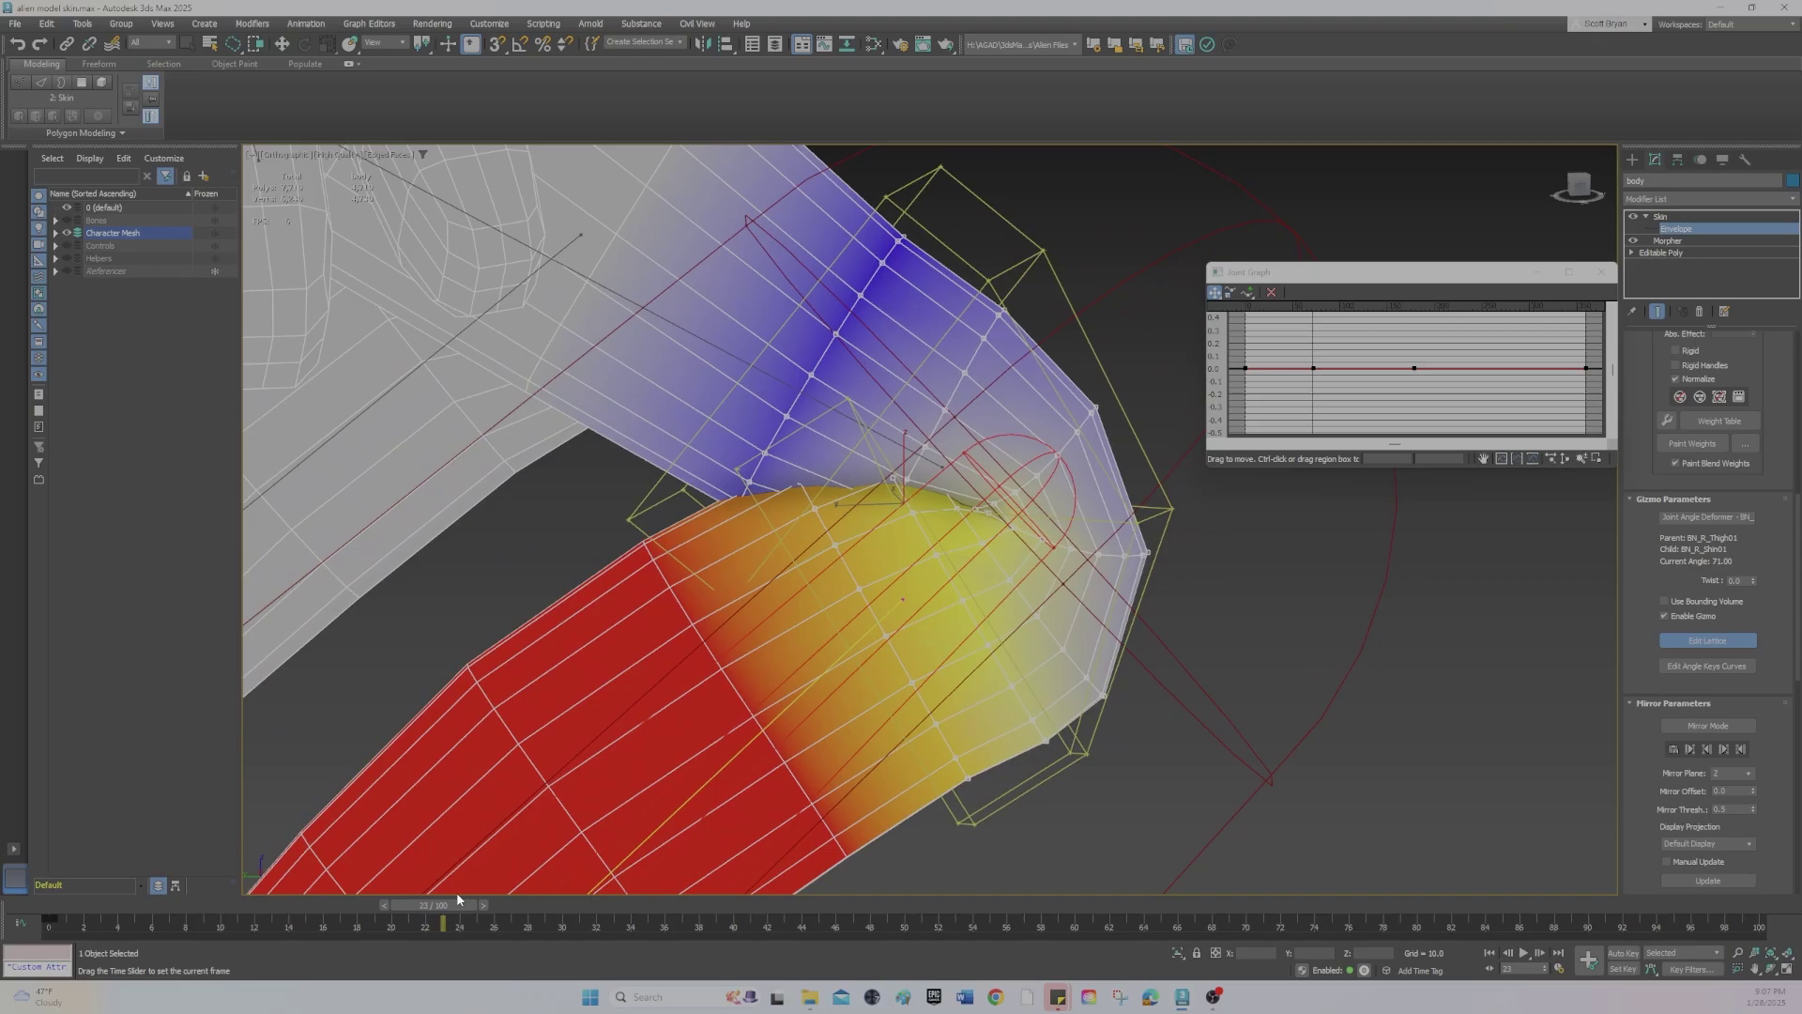
pyautogui.press('w')
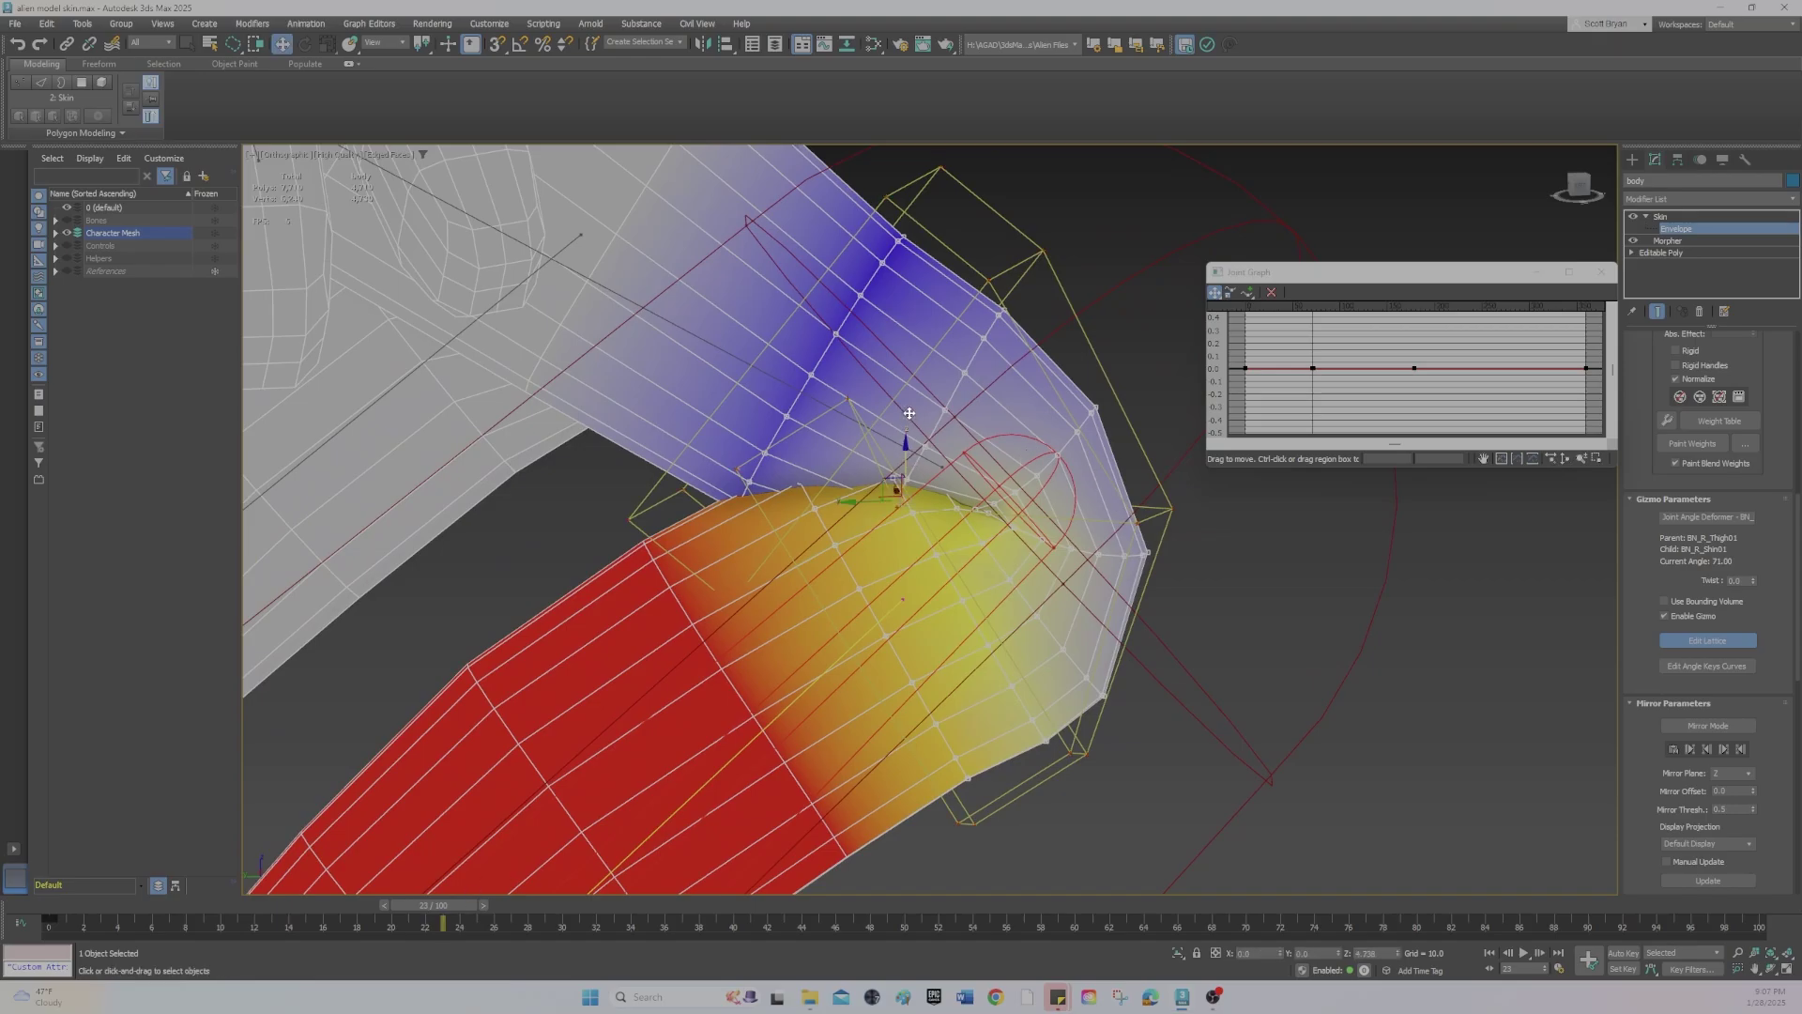
# Select the bottom row of lattice points behind the knee at frame 0, and lower it slightly at frame 23, keeping the Joint Graph clear of the knee.
pyautogui.moveTo(433, 904); pyautogui.dragTo(66, 904)
pyautogui.press('z')
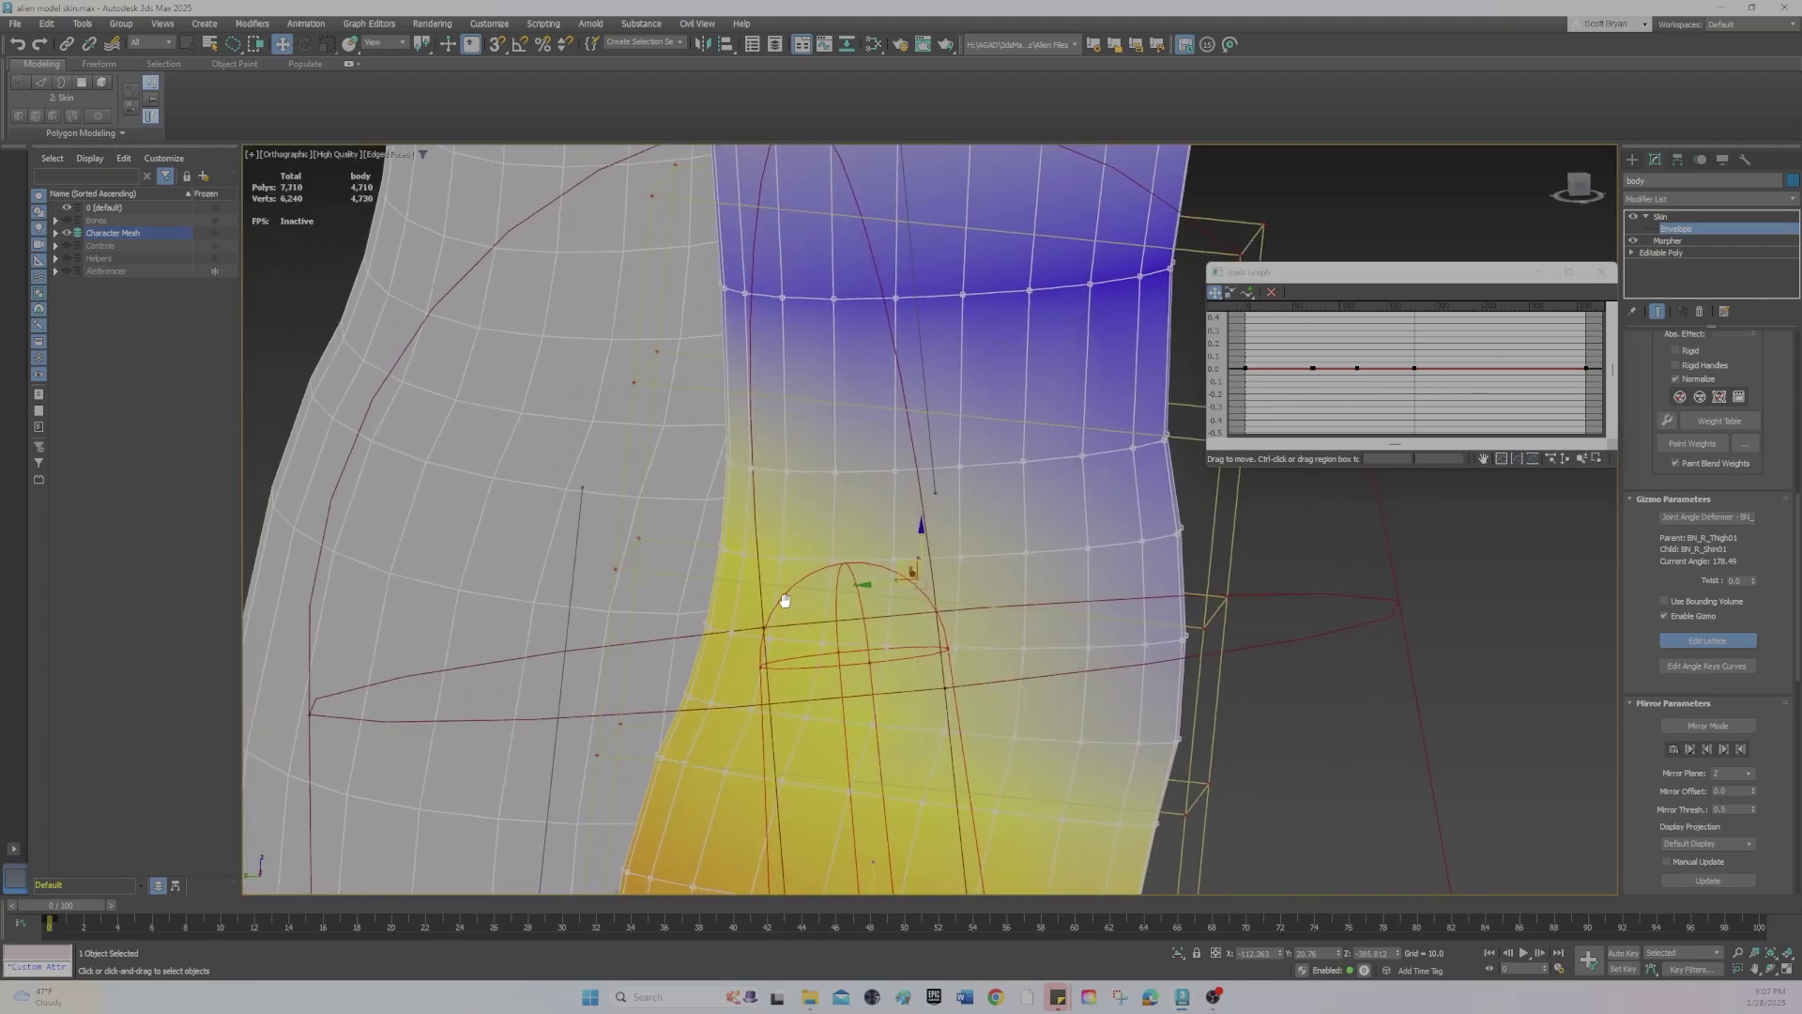
pyautogui.moveTo(785, 596); pyautogui.dragTo(892, 574, button='middle')
pyautogui.scroll(-4, 785, 487)
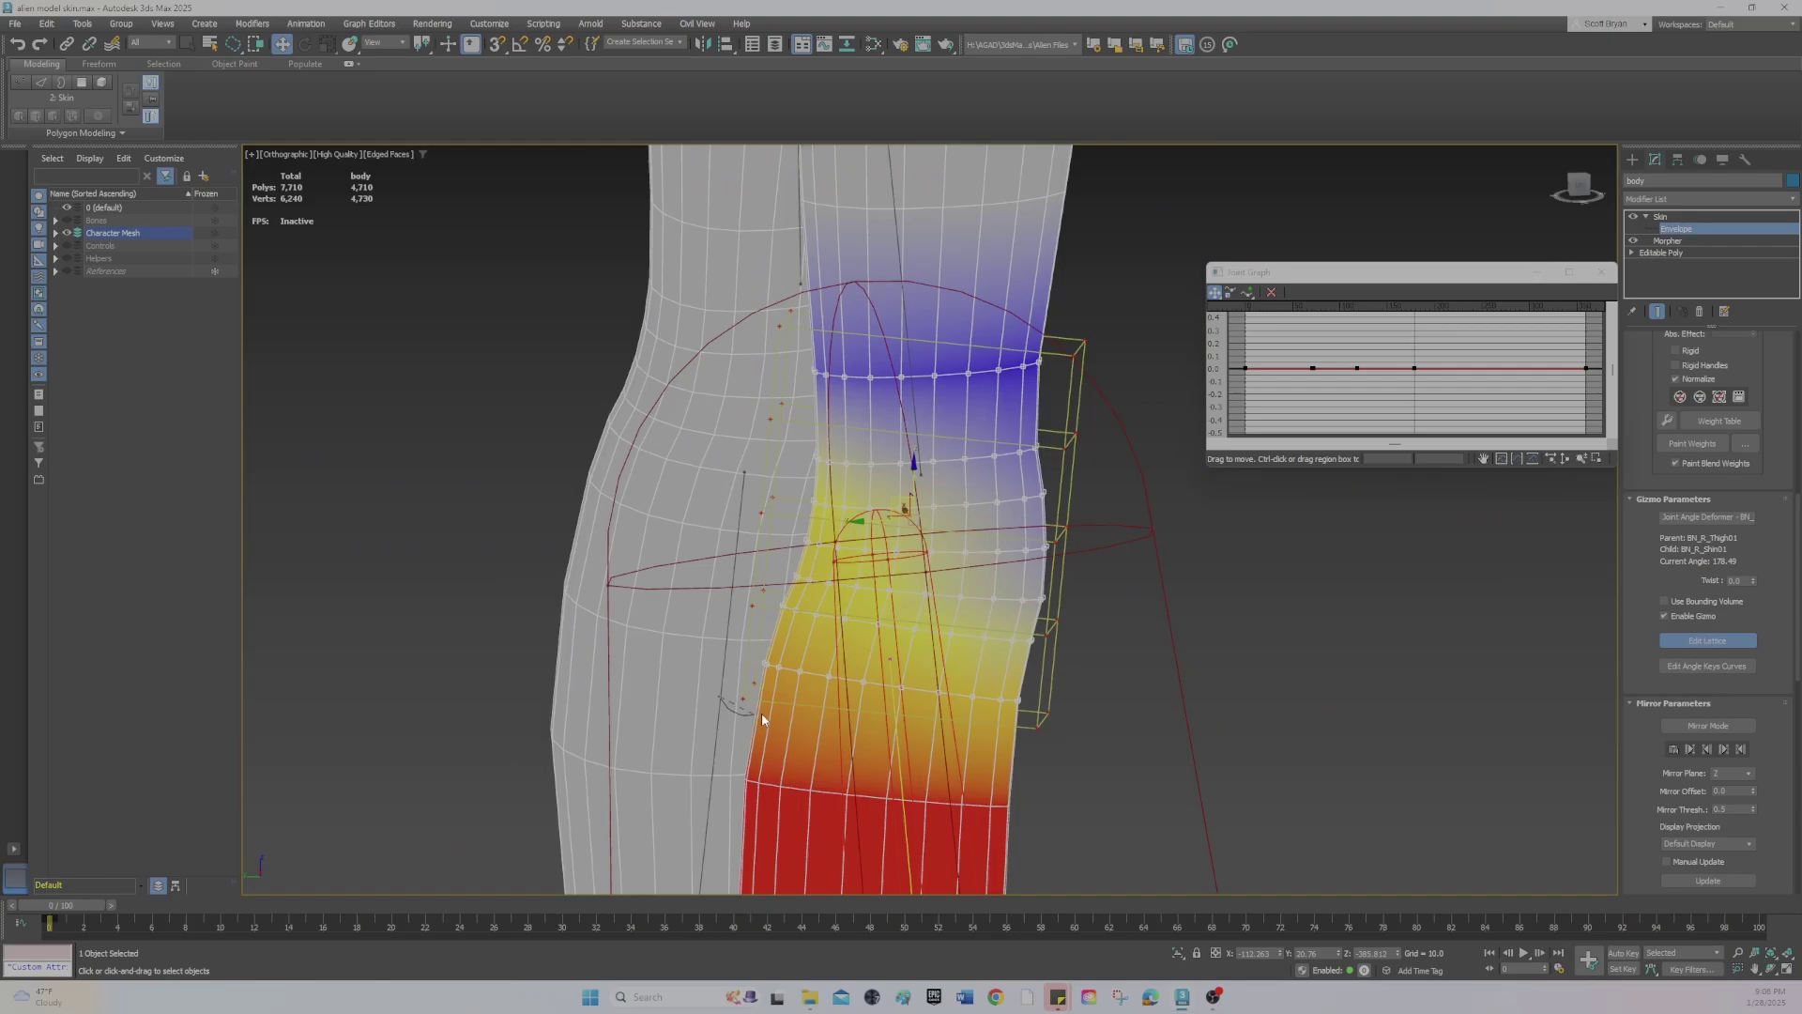
pyautogui.click(704, 678)
pyautogui.moveTo(839, 730); pyautogui.dragTo(863, 648, button='middle')
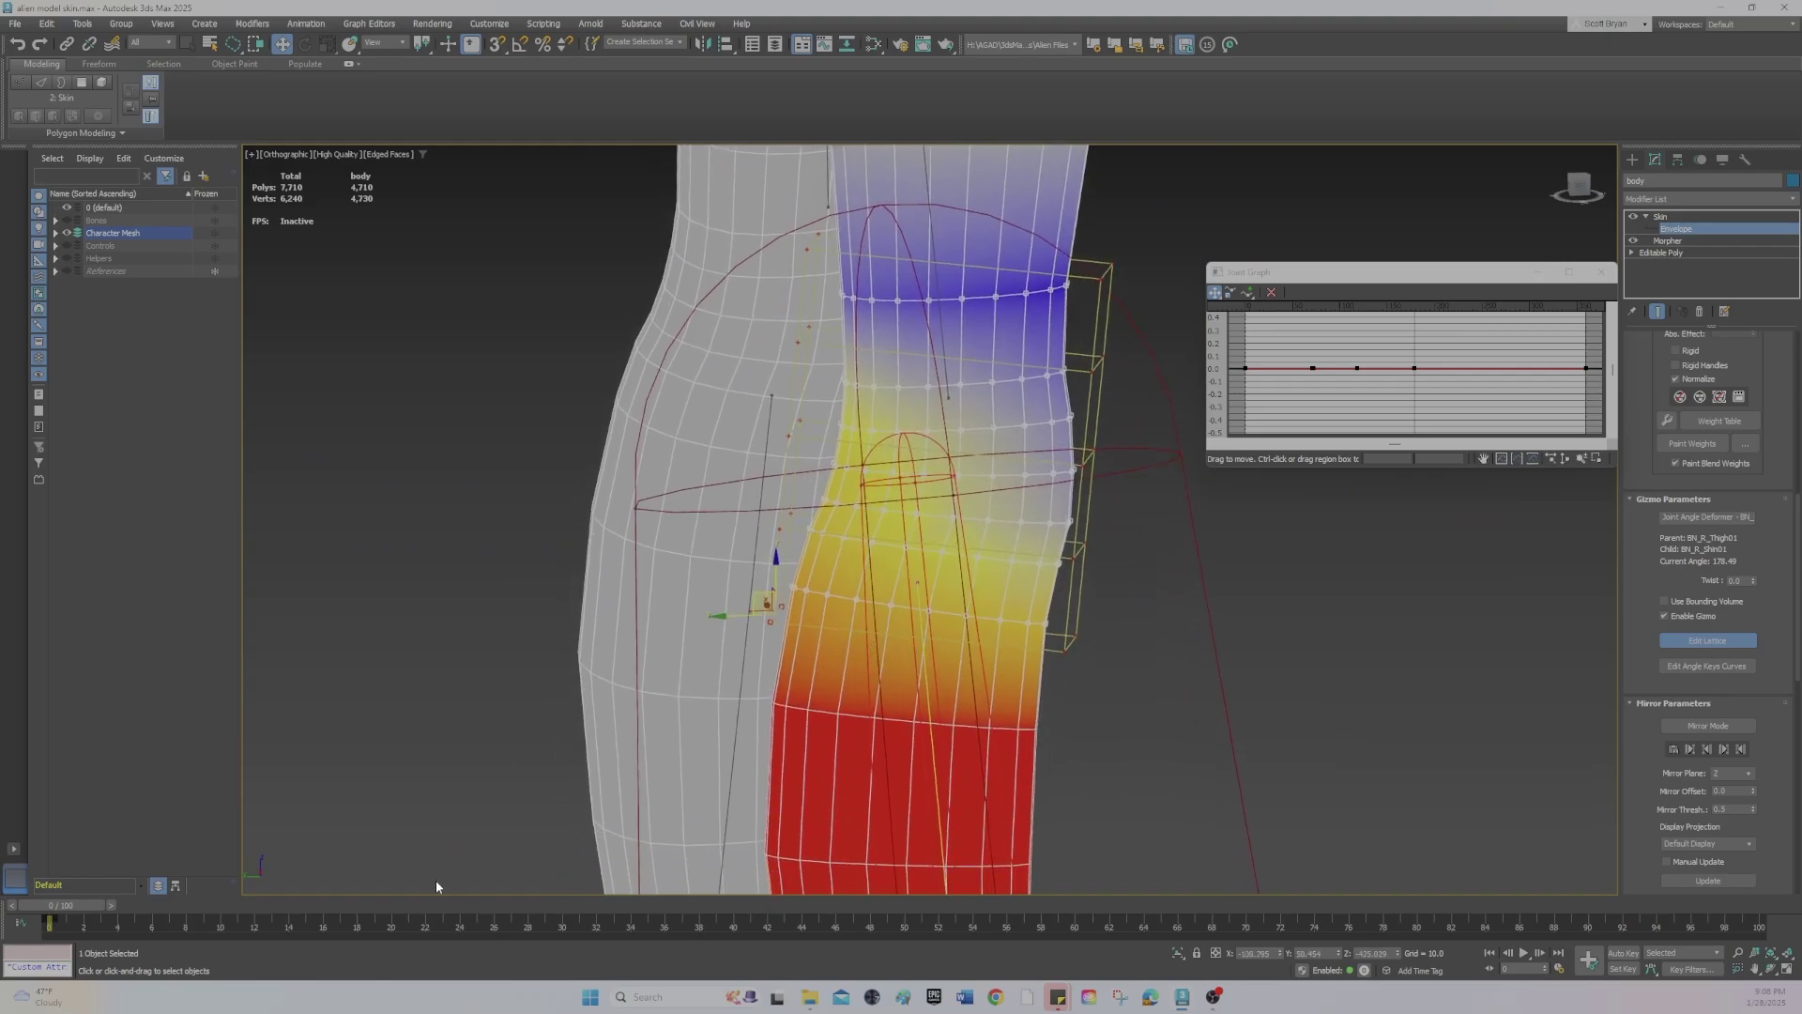
pyautogui.moveTo(105, 917); pyautogui.dragTo(474, 900)
pyautogui.scroll(1, 1311, 382)
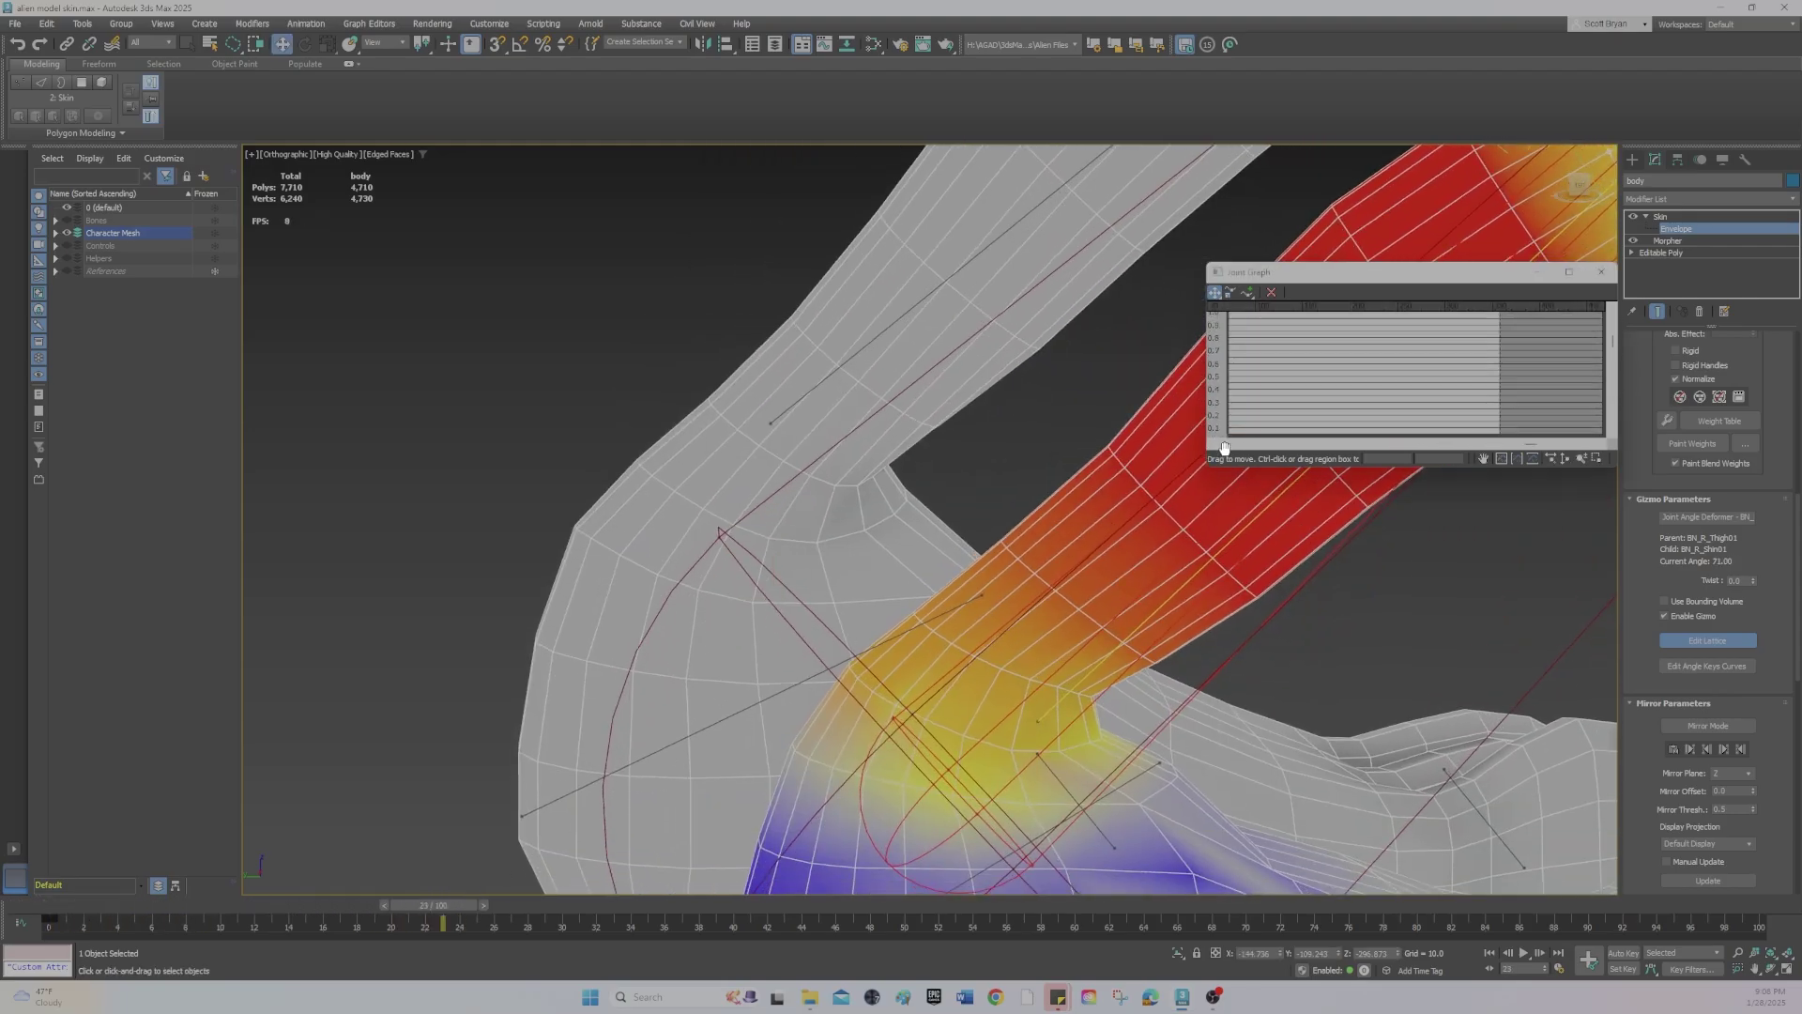
pyautogui.scroll(2, 1153, 414)
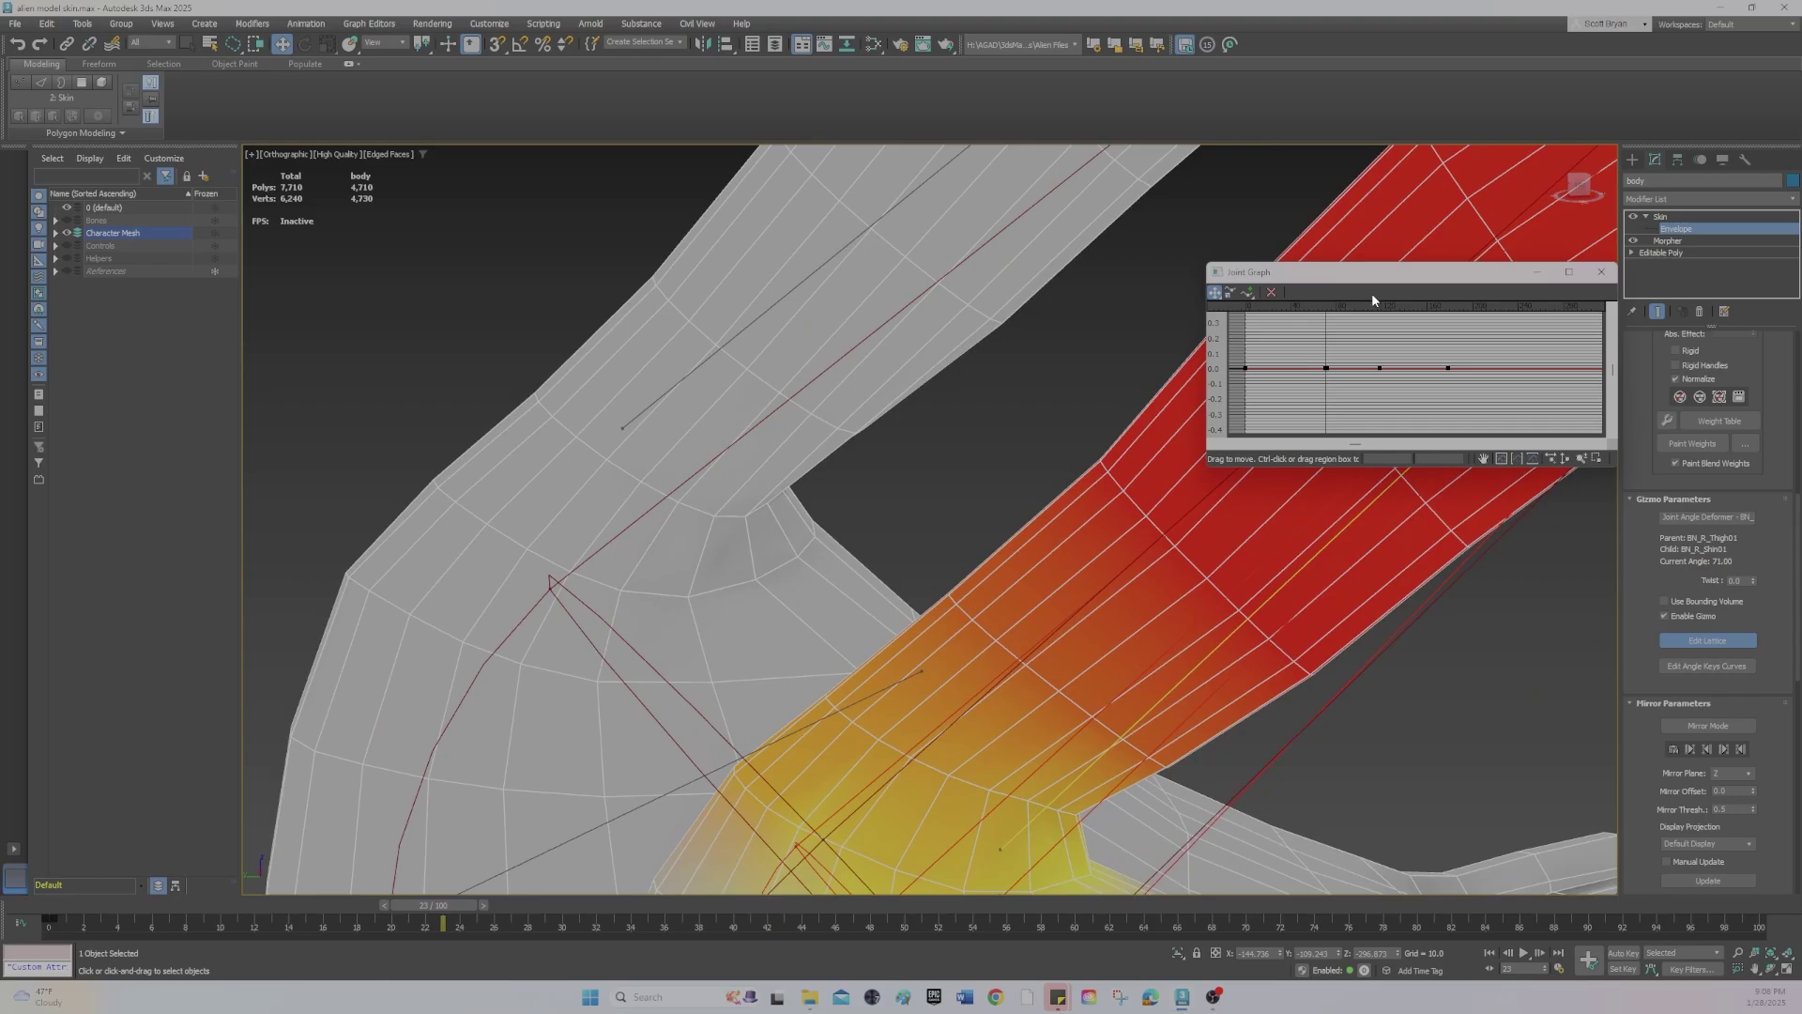
pyautogui.moveTo(1378, 281); pyautogui.dragTo(497, 272)
pyautogui.scroll(3, 938, 523)
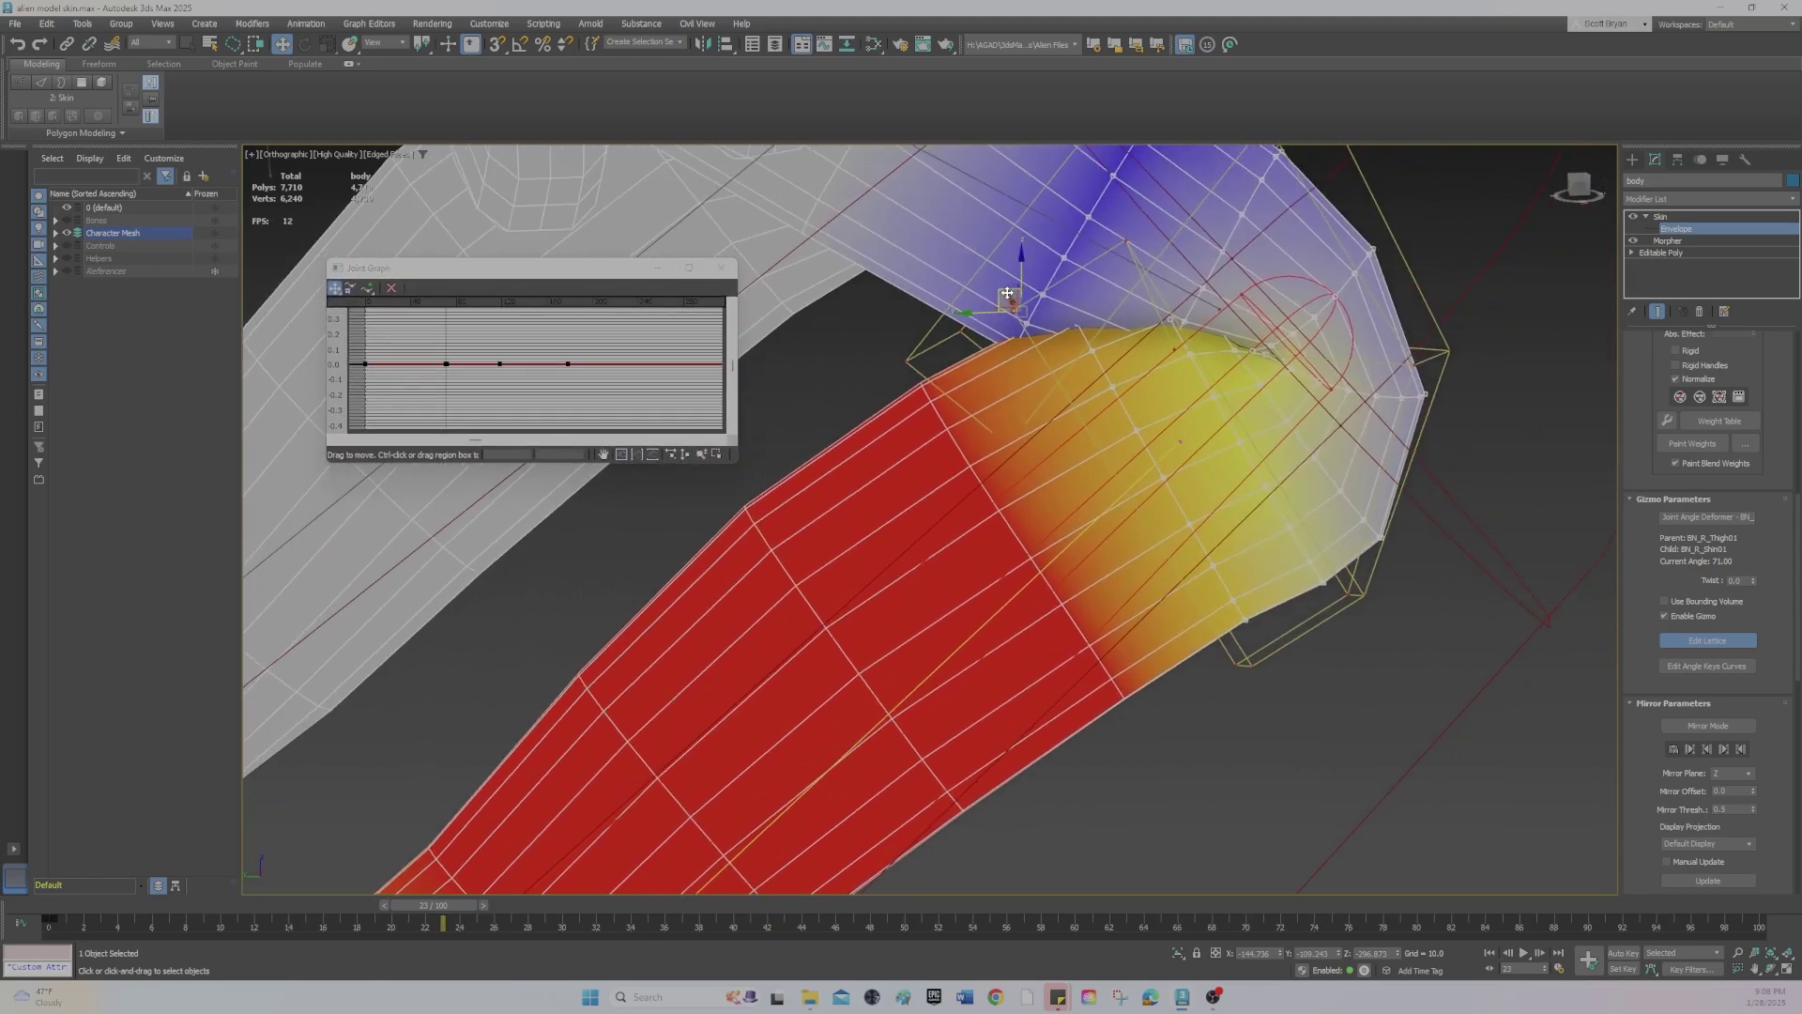
pyautogui.moveTo(1007, 294)
pyautogui.mouseDown()
pyautogui.moveTo(998, 329)
pyautogui.moveTo(973, 306)
pyautogui.moveTo(966, 342)
pyautogui.moveTo(981, 294)
pyautogui.moveTo(1006, 319)
pyautogui.moveTo(996, 344)
pyautogui.moveTo(1020, 332)
pyautogui.moveTo(1013, 293)
pyautogui.moveTo(1036, 299)
pyautogui.moveTo(1015, 332)
pyautogui.moveTo(997, 325)
pyautogui.mouseUp()
# Select the top row of lattice points behind the knee near frame 0 and nudge it up and outward at frame 23.
pyautogui.scroll(-3, 605, 834)
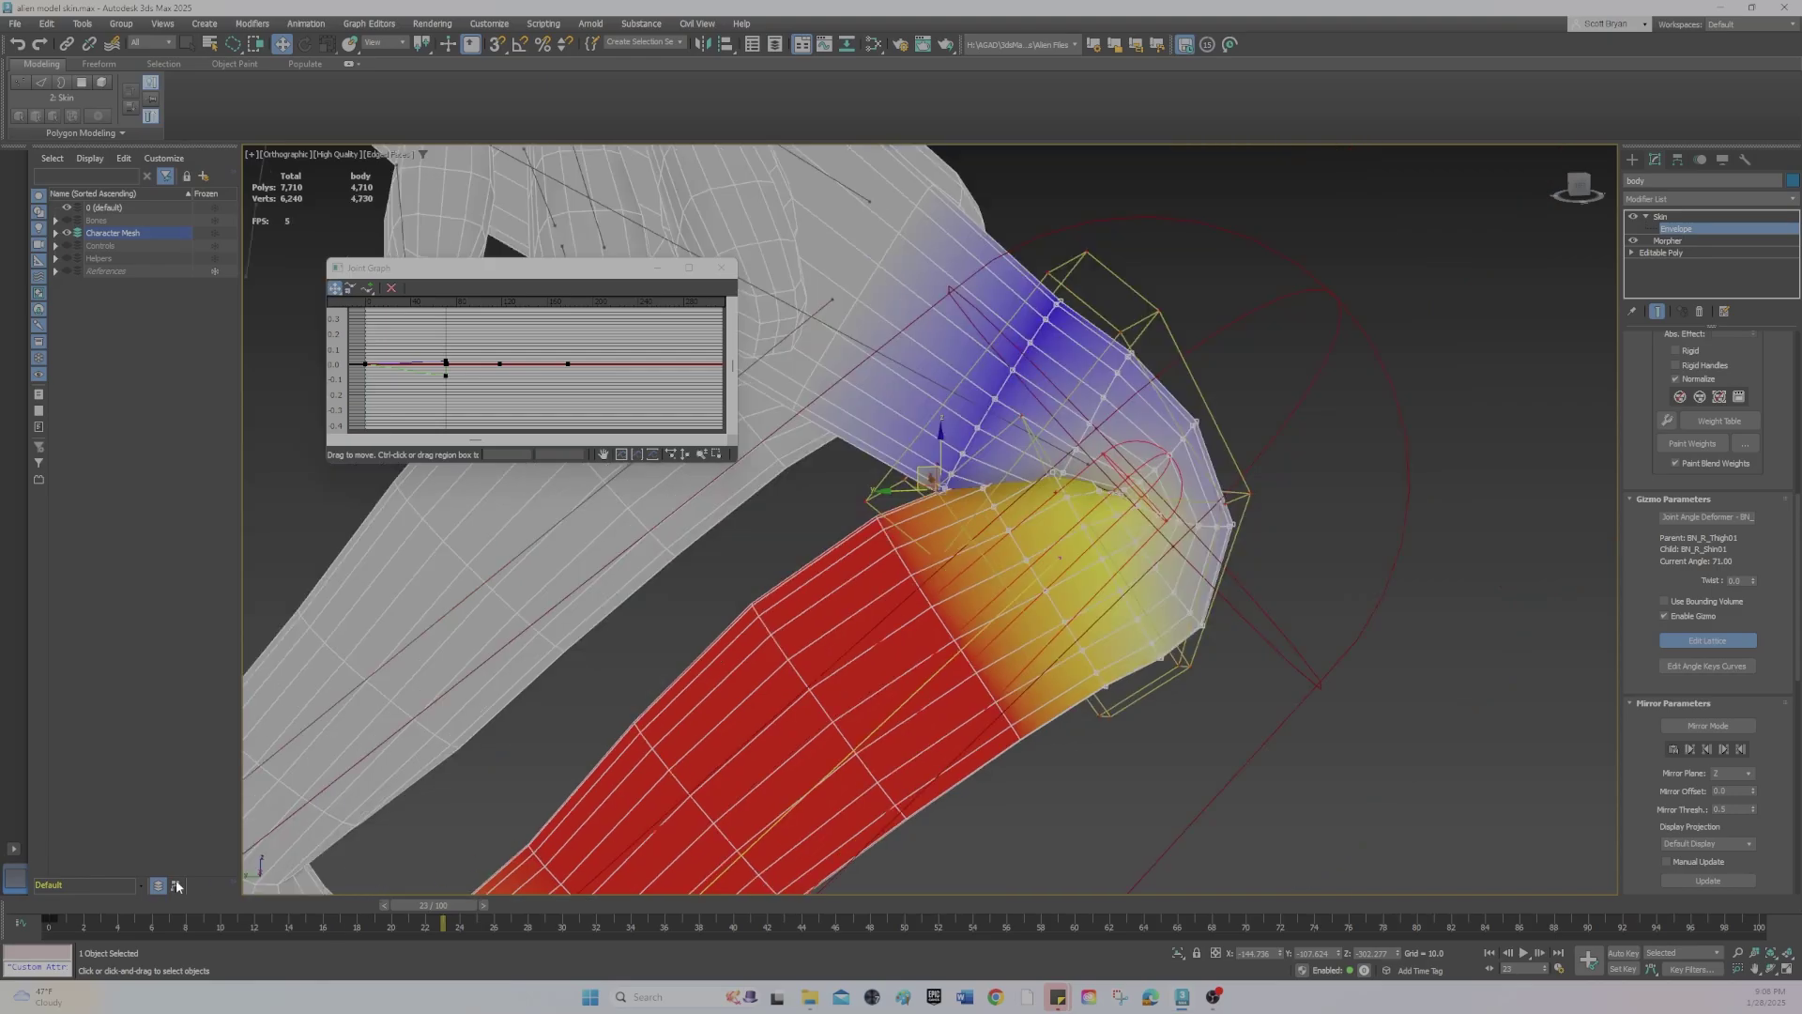
pyautogui.moveTo(433, 905); pyautogui.dragTo(64, 899)
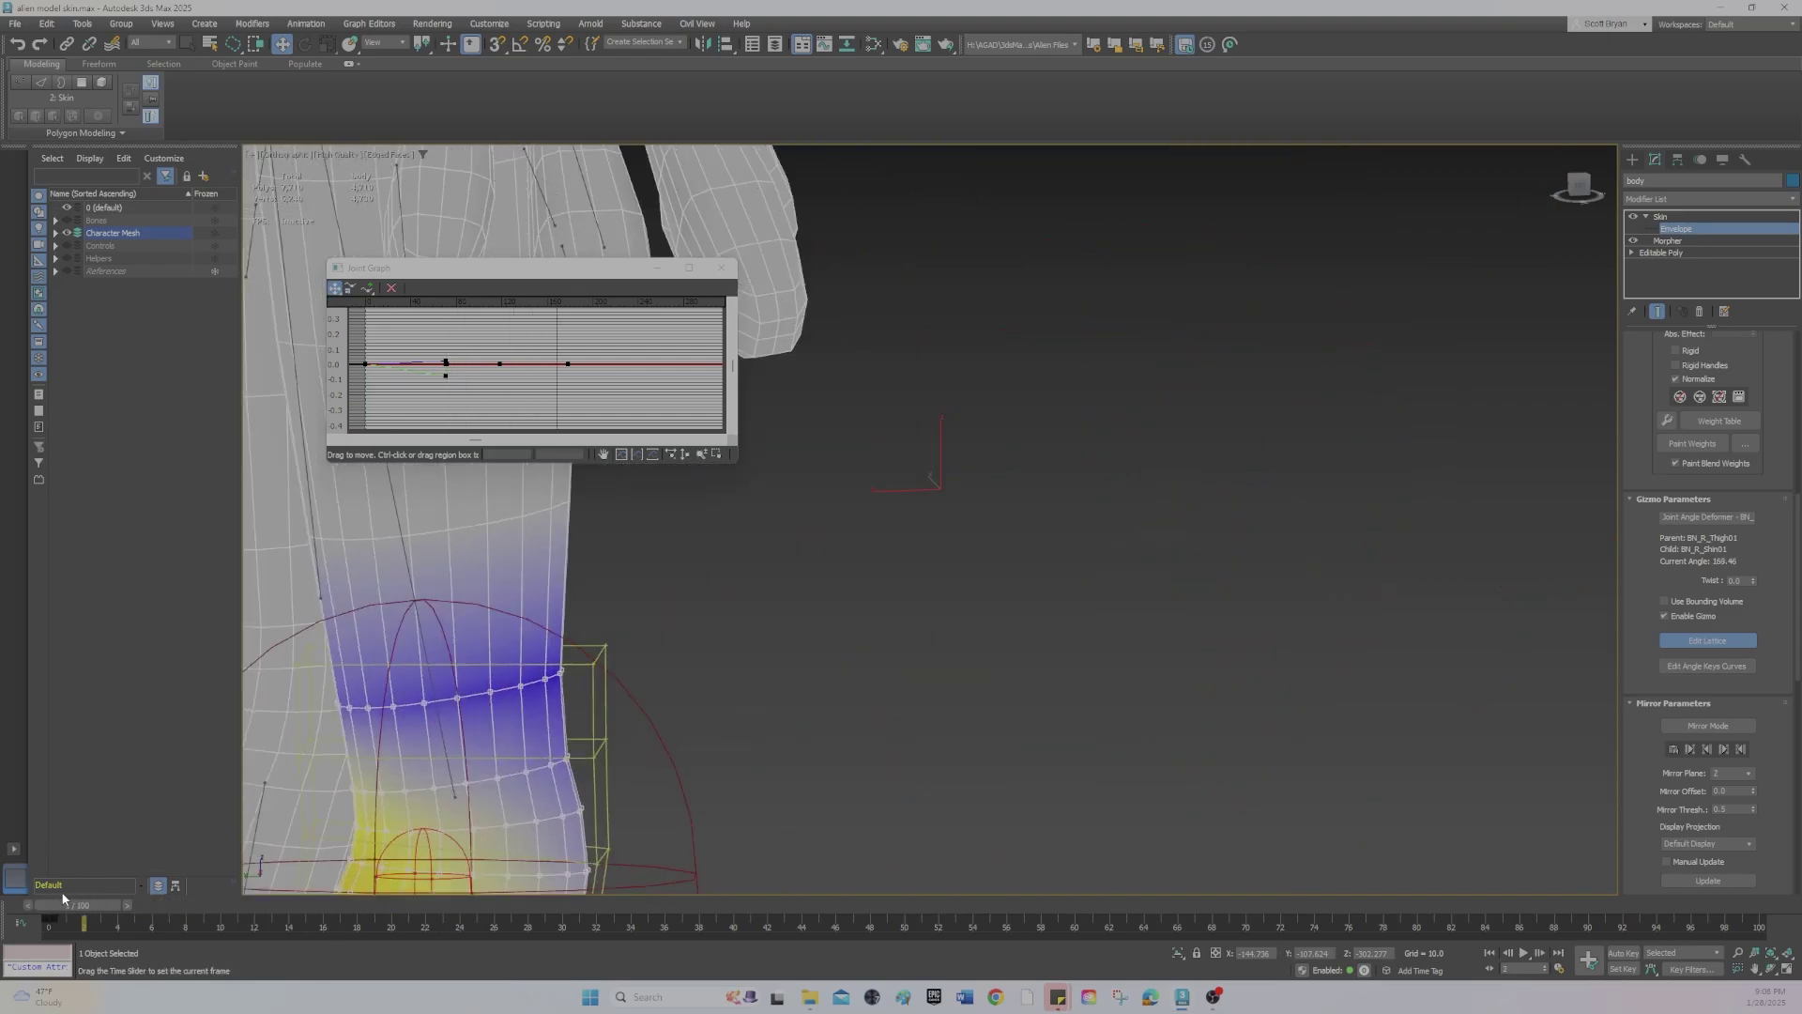
pyautogui.moveTo(501, 781); pyautogui.dragTo(856, 688, button='middle')
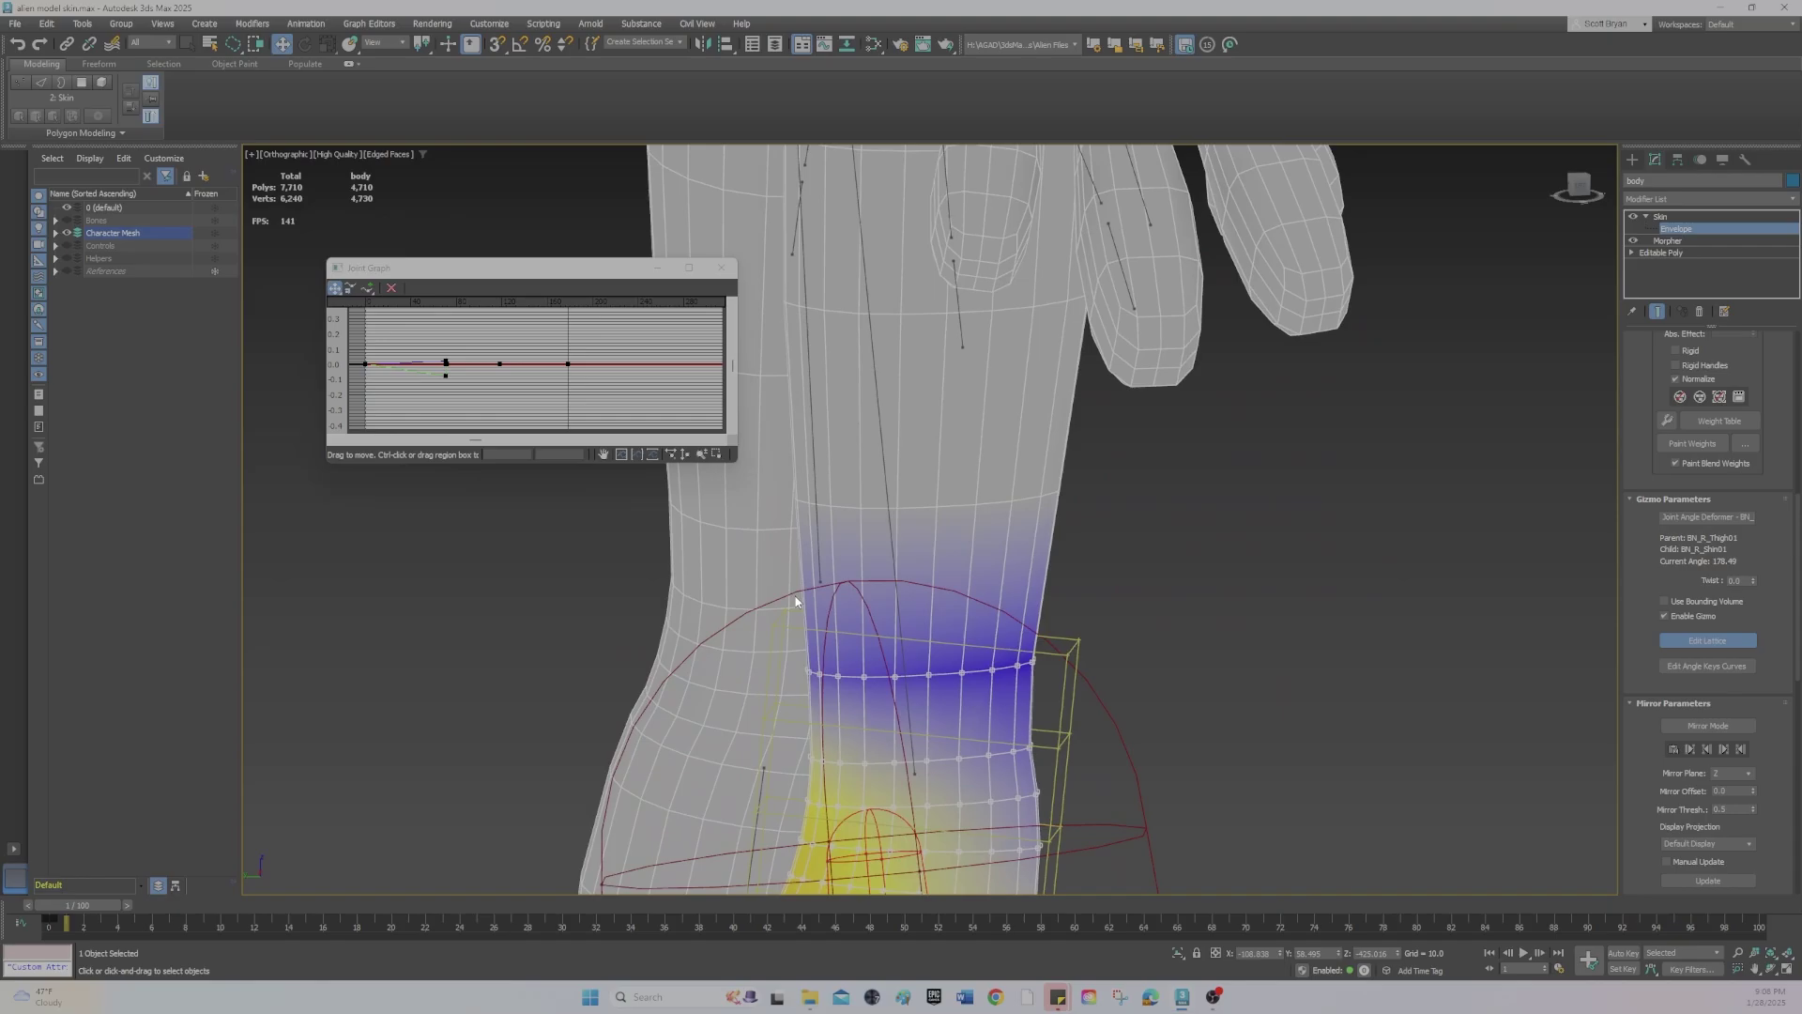
pyautogui.click(772, 610)
pyautogui.moveTo(94, 910); pyautogui.dragTo(466, 910)
pyautogui.press('w')
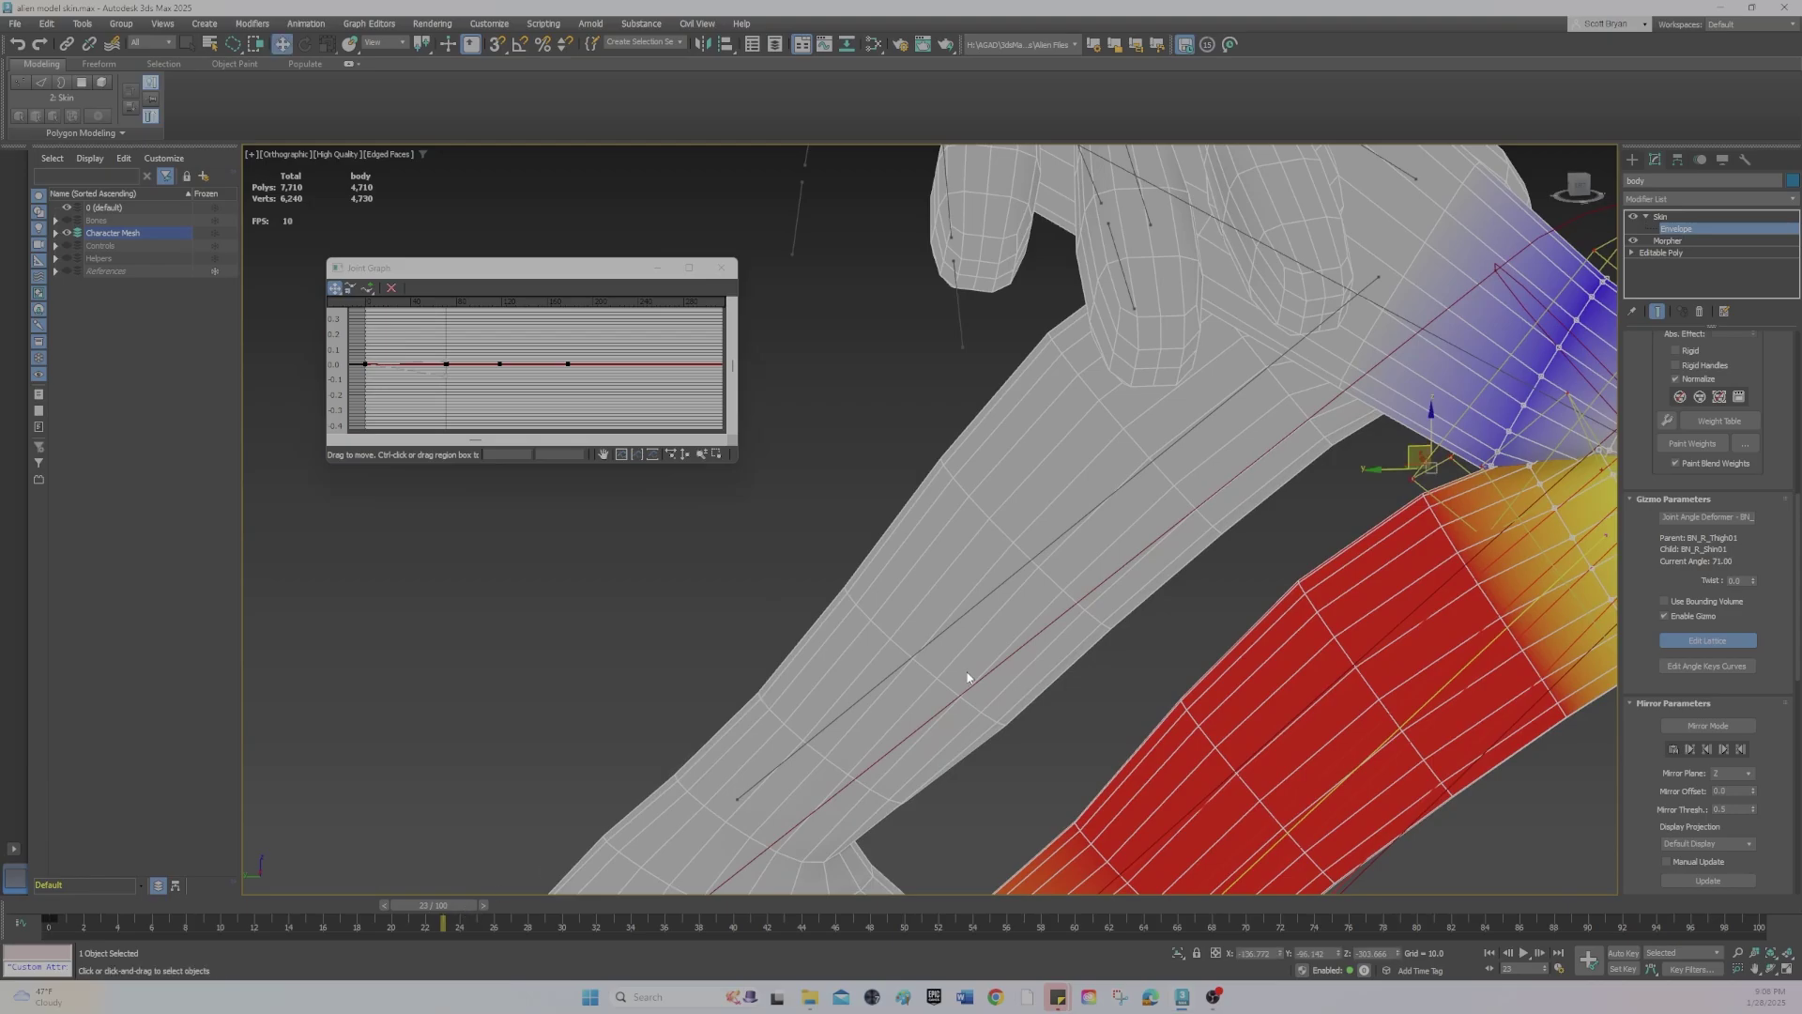
pyautogui.scroll(5, 1272, 596)
pyautogui.scroll(2, 1297, 569)
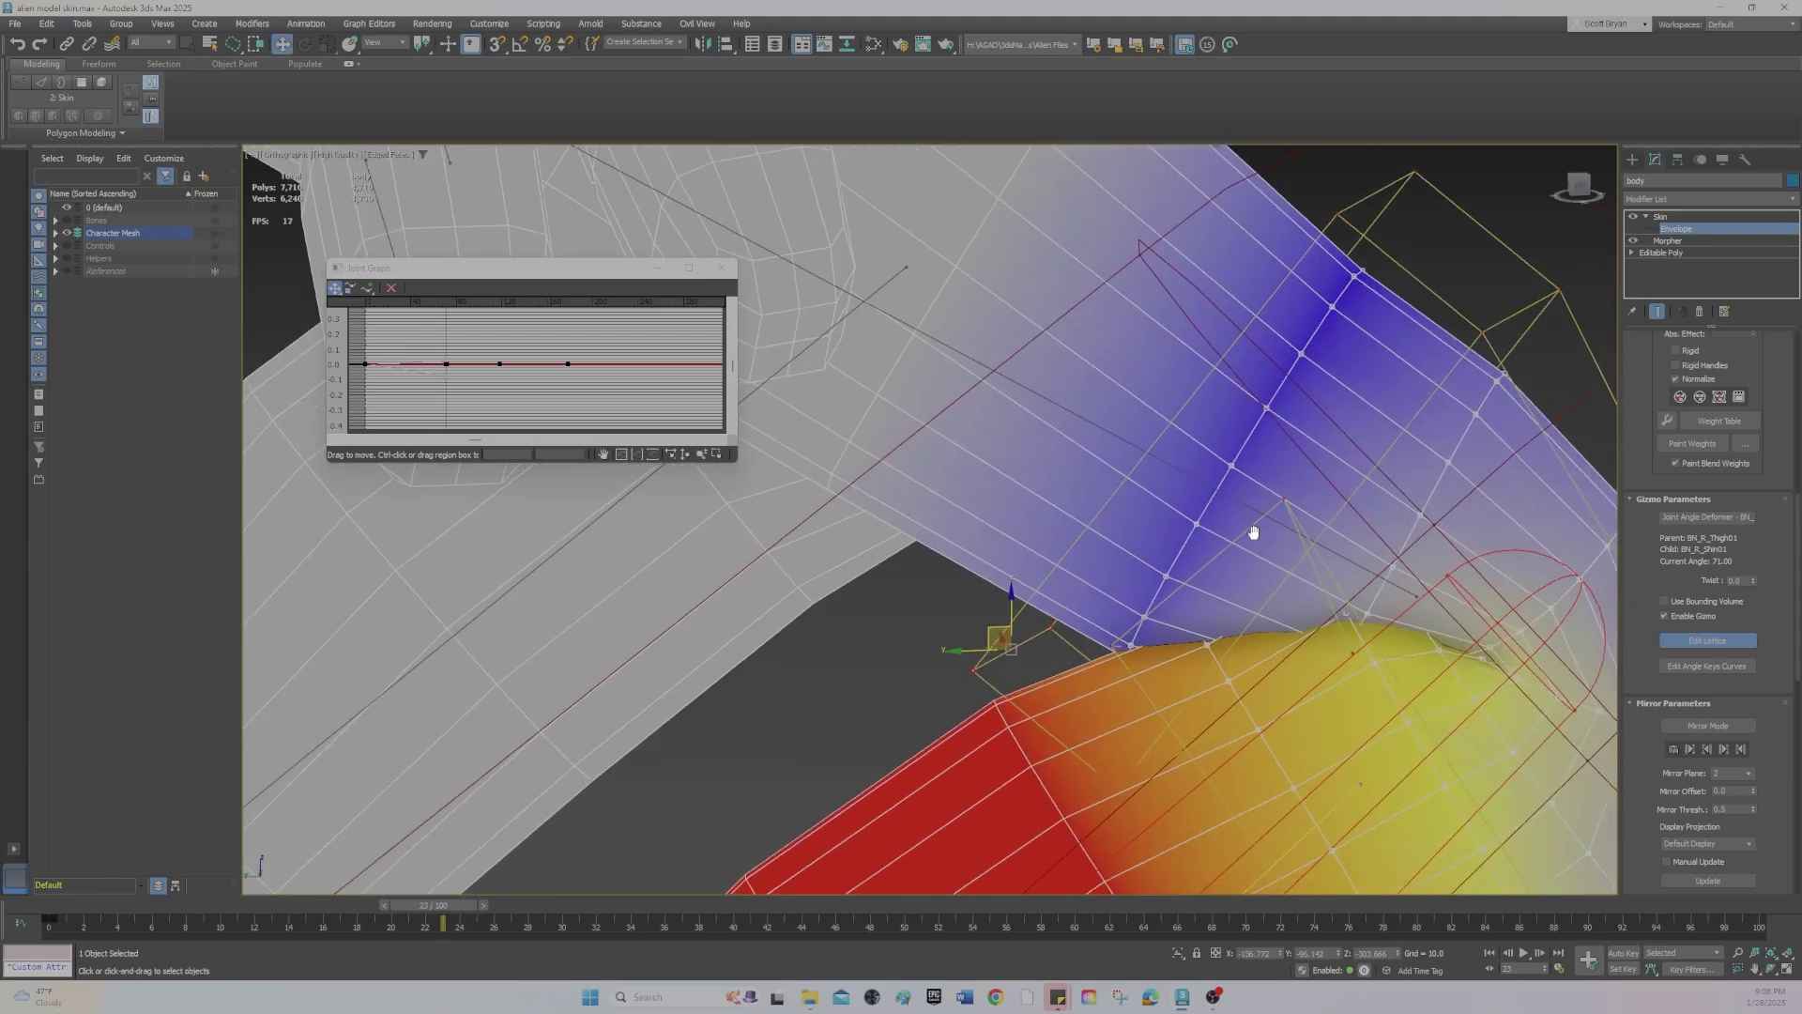
pyautogui.moveTo(1255, 527); pyautogui.dragTo(1227, 447, button='middle')
pyautogui.moveTo(974, 532); pyautogui.dragTo(966, 516)
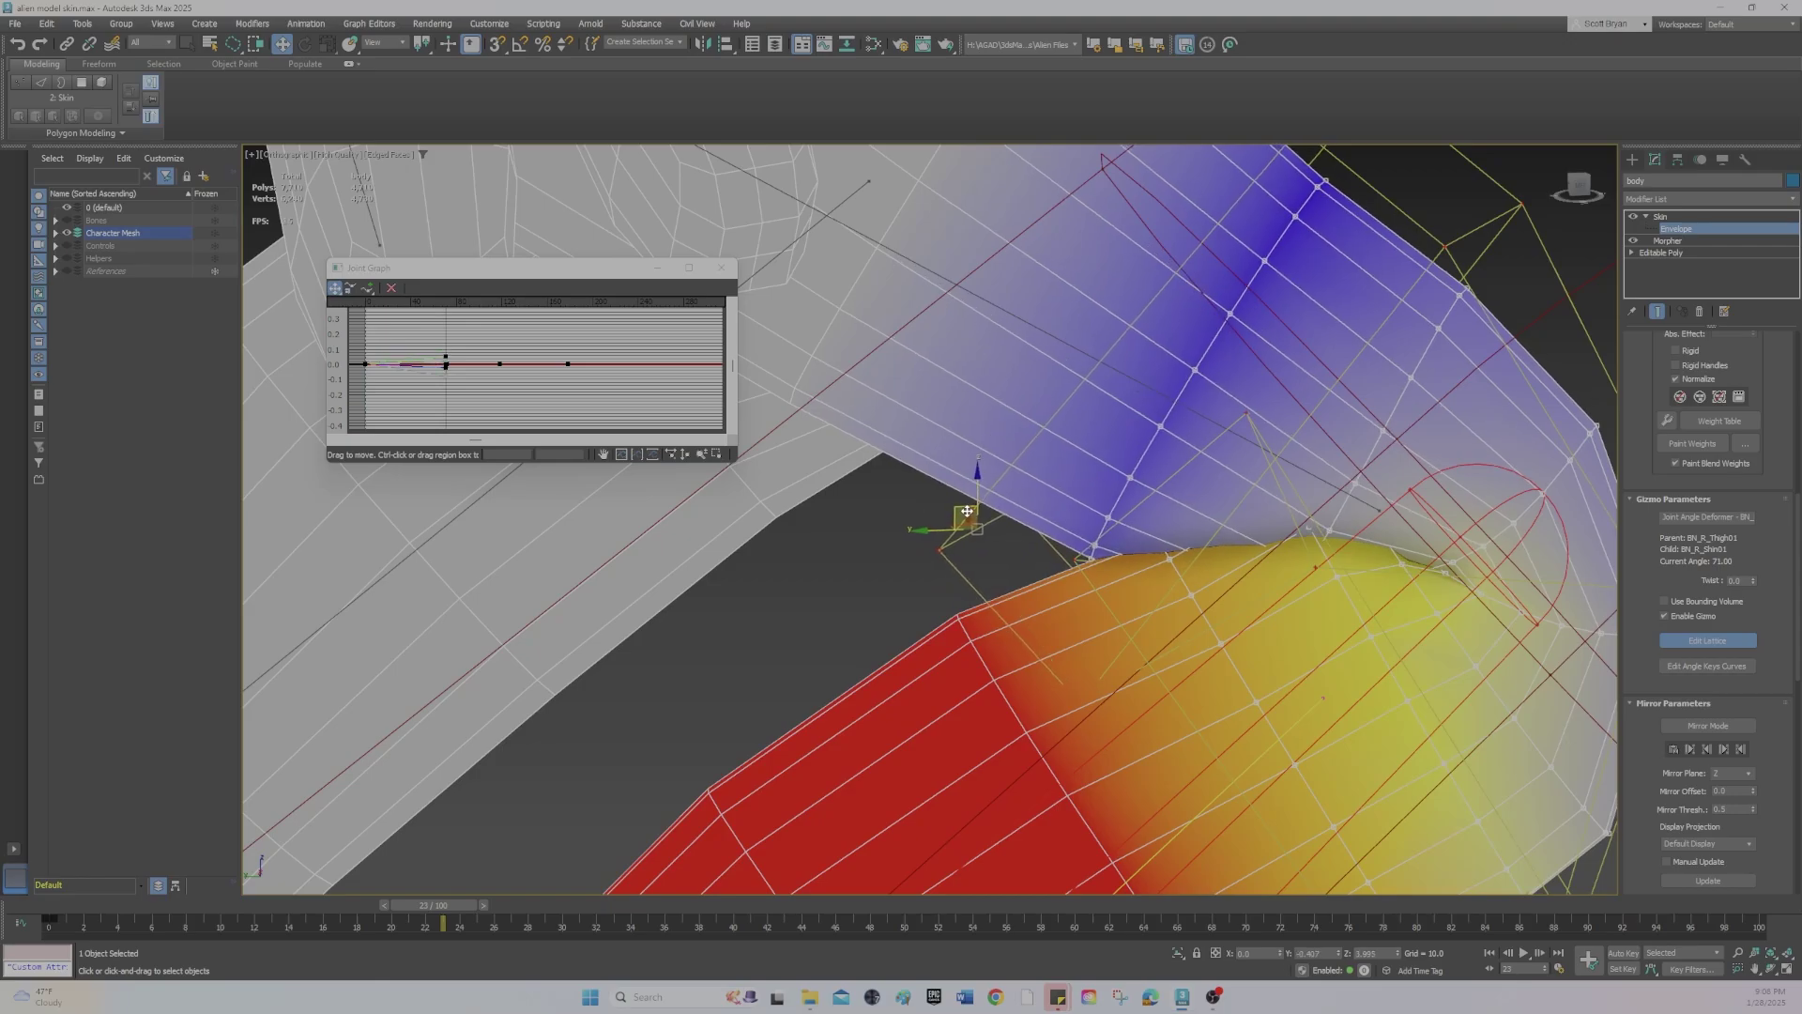
pyautogui.moveTo(1220, 493); pyautogui.dragTo(1081, 353, button='middle')
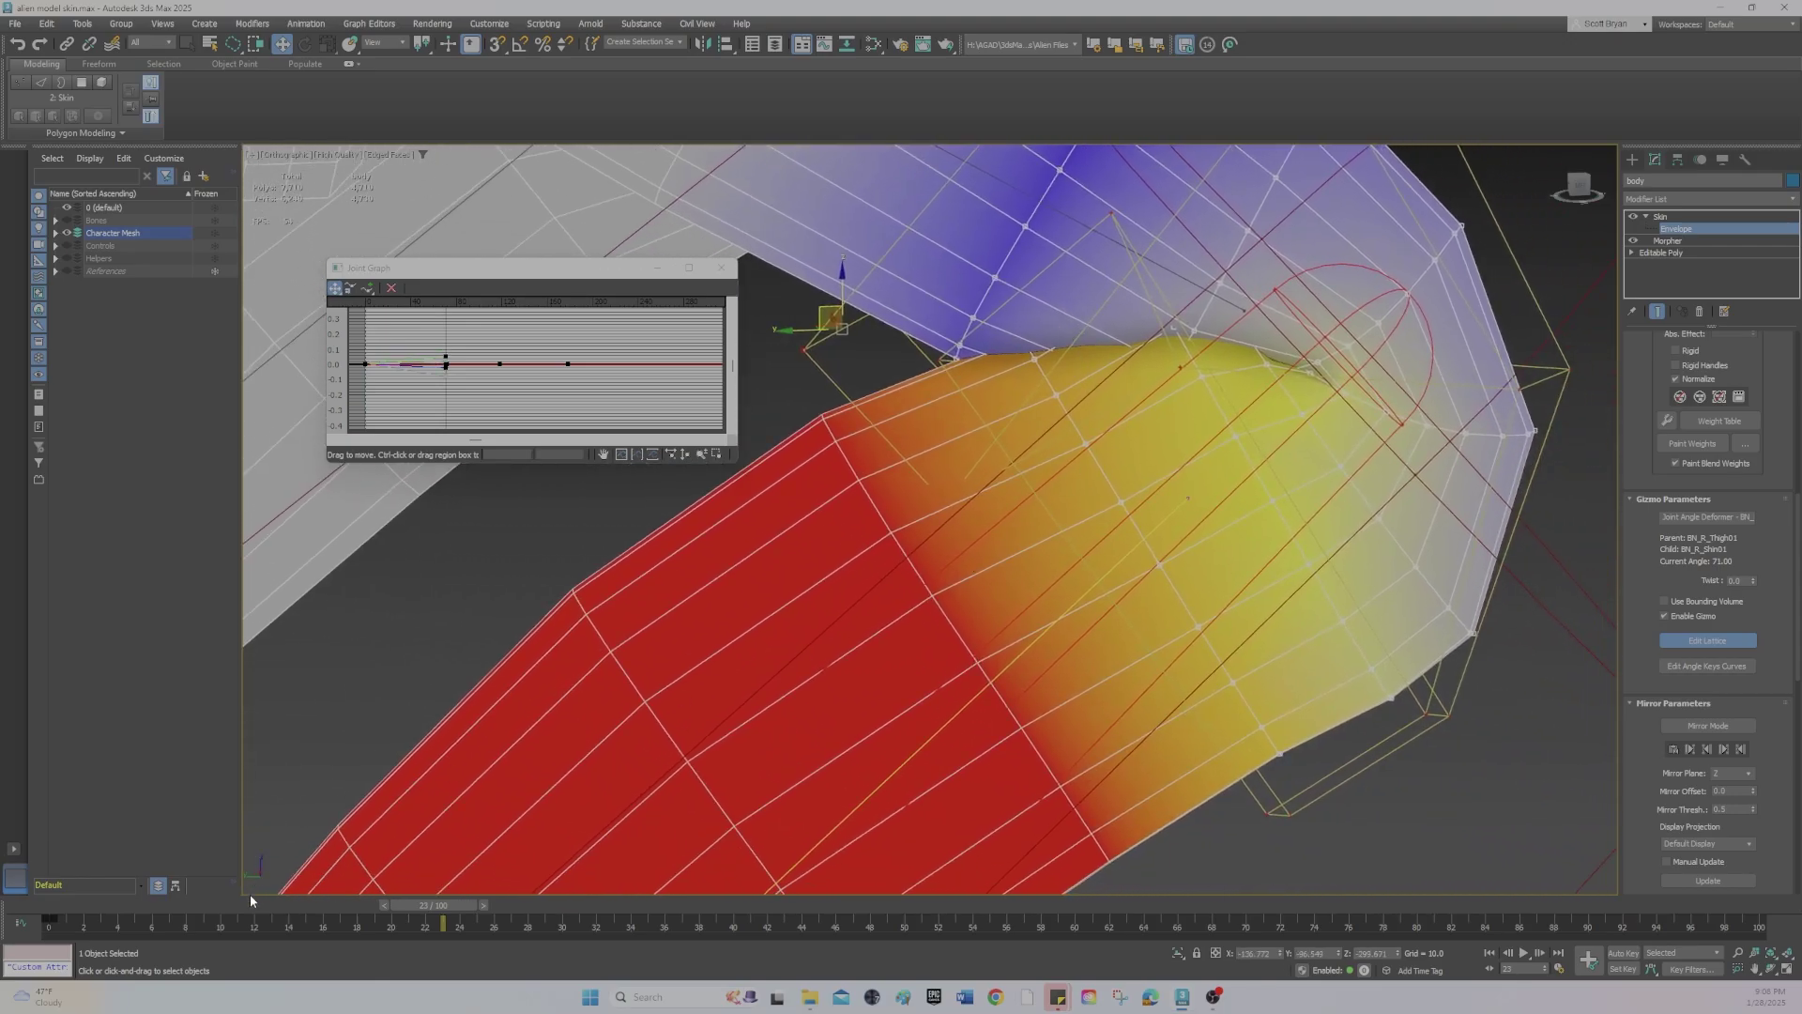
# Select the second row of lattice points behind the knee at frame 0 and reshape the crease with the inner lattice points at frame 23.
pyautogui.moveTo(390, 906); pyautogui.dragTo(39, 912)
pyautogui.press('w')
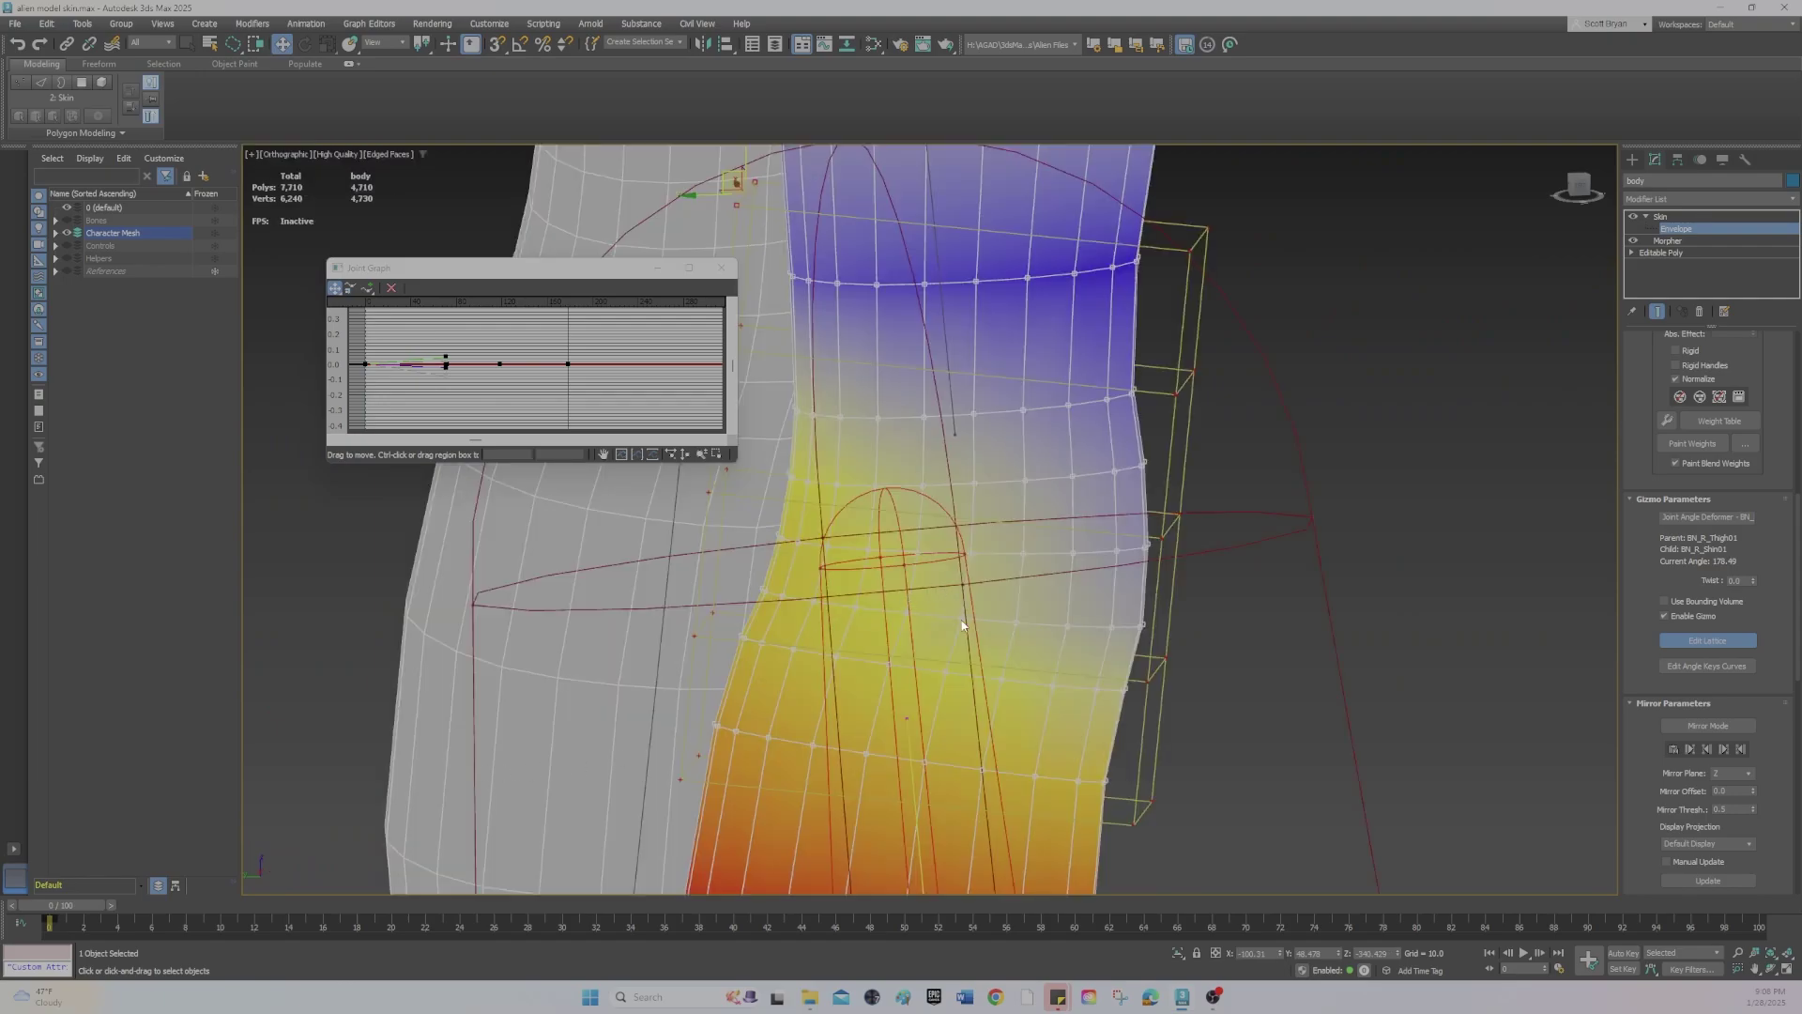
pyautogui.moveTo(769, 626); pyautogui.dragTo(966, 719, button='middle')
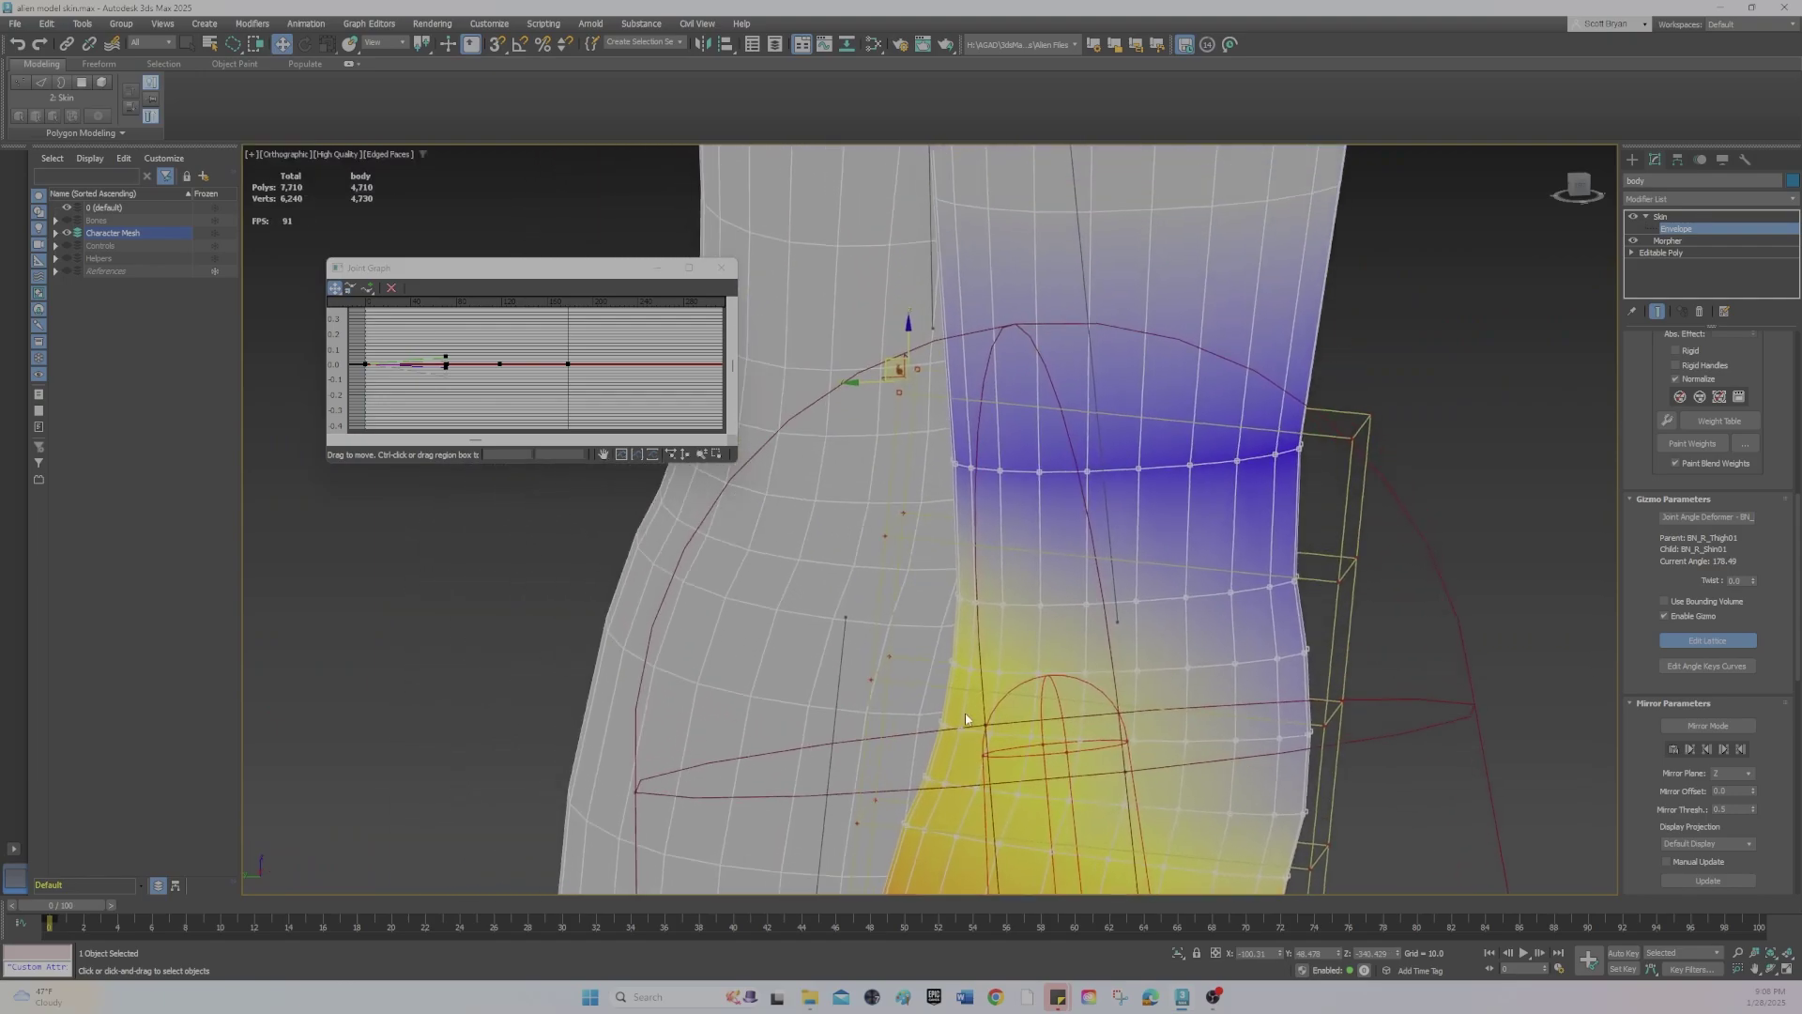
pyautogui.click(902, 512)
pyautogui.moveTo(982, 745); pyautogui.dragTo(1053, 597, button='middle')
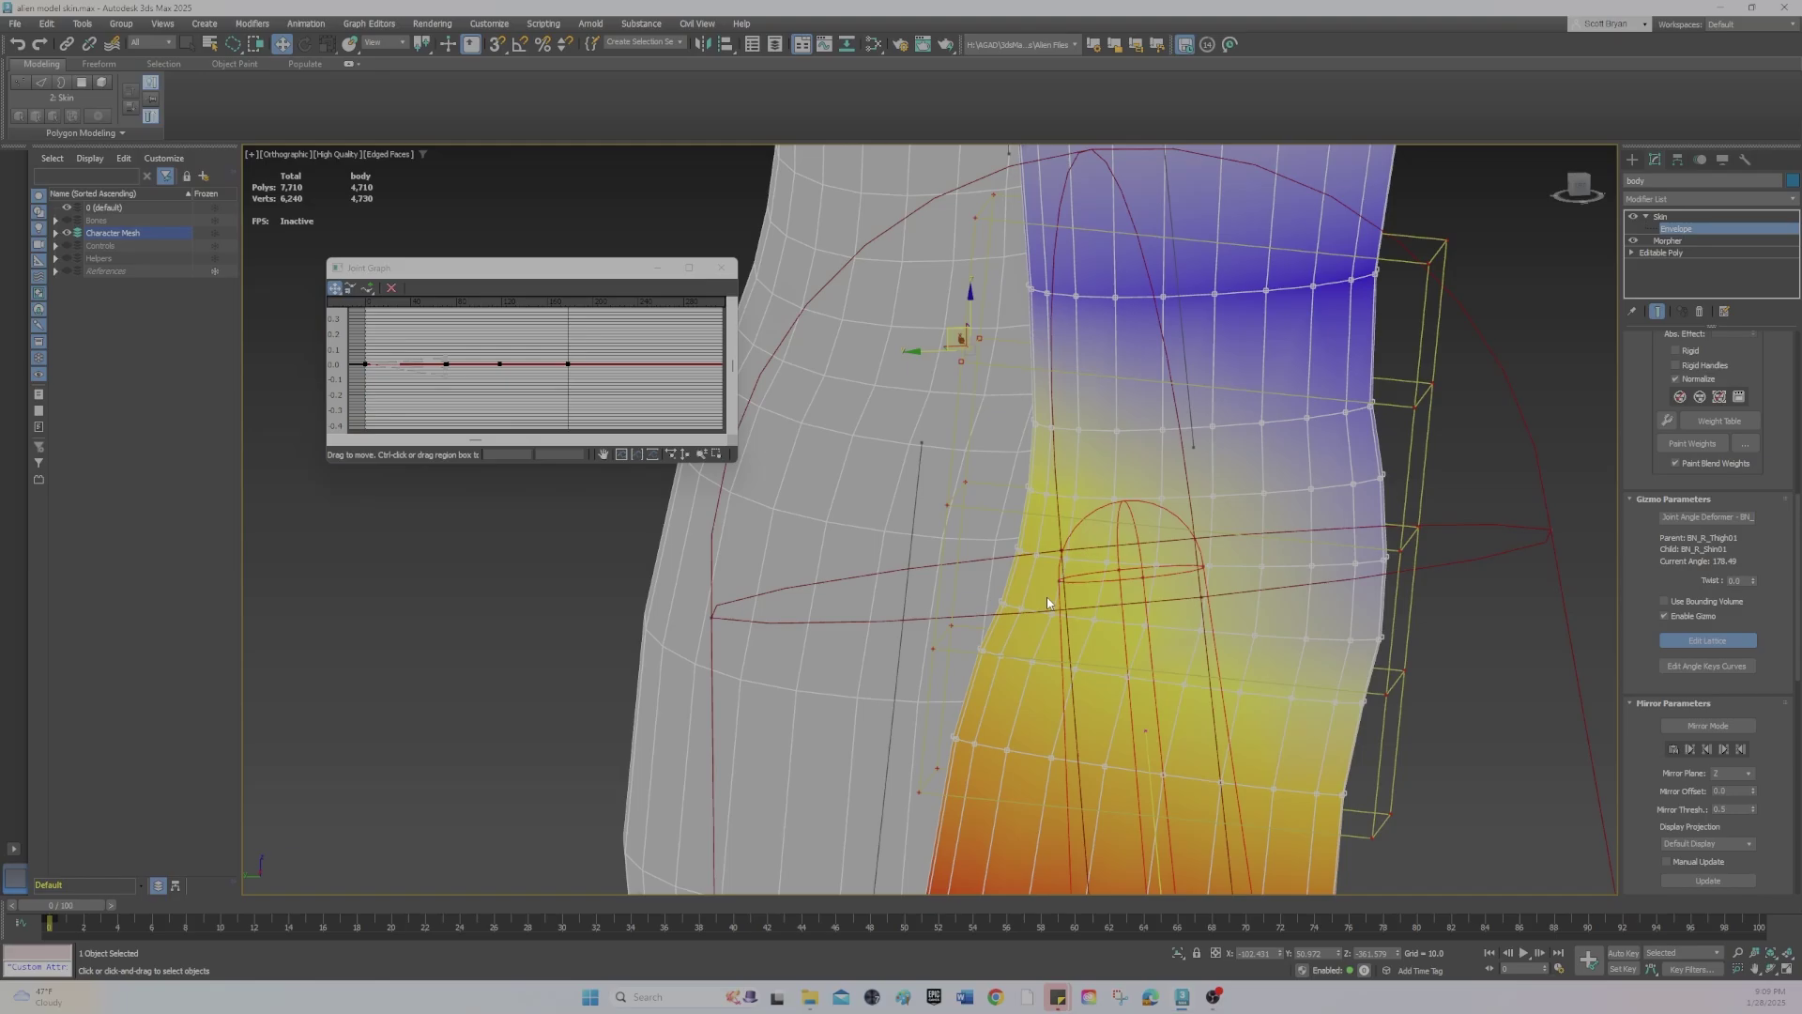
pyautogui.moveTo(75, 903); pyautogui.dragTo(455, 911)
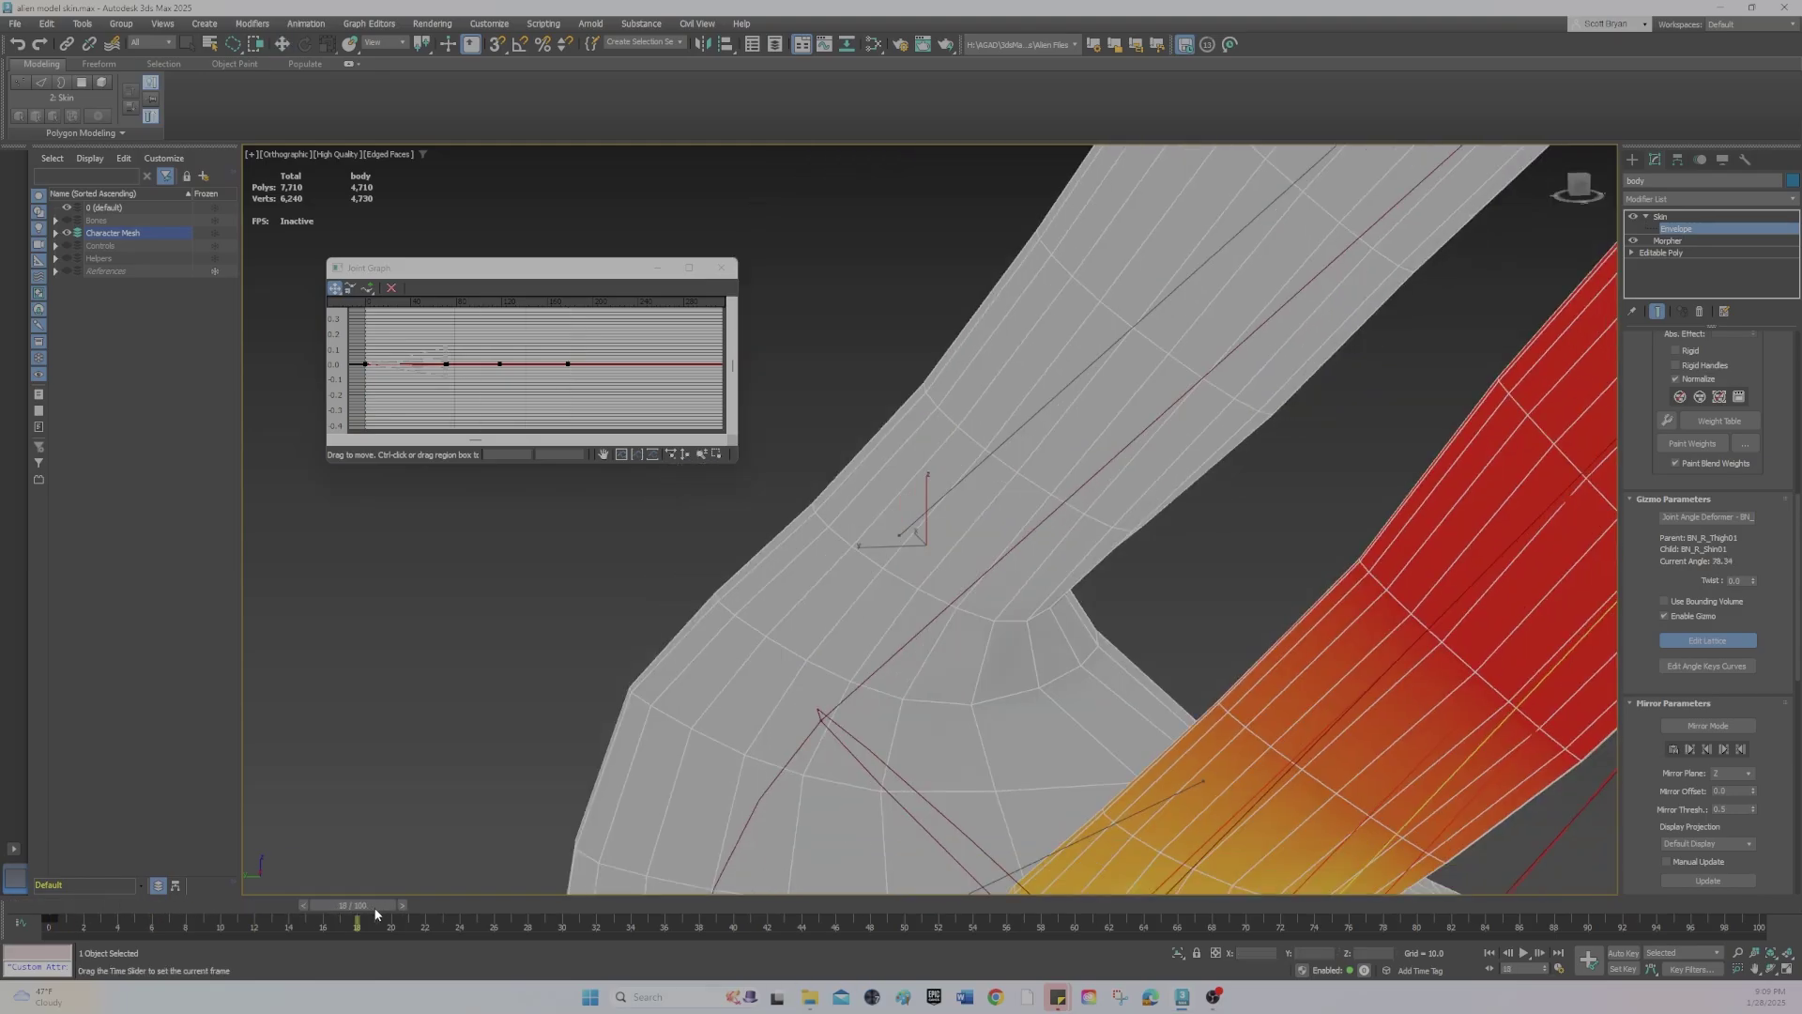
pyautogui.click(445, 908)
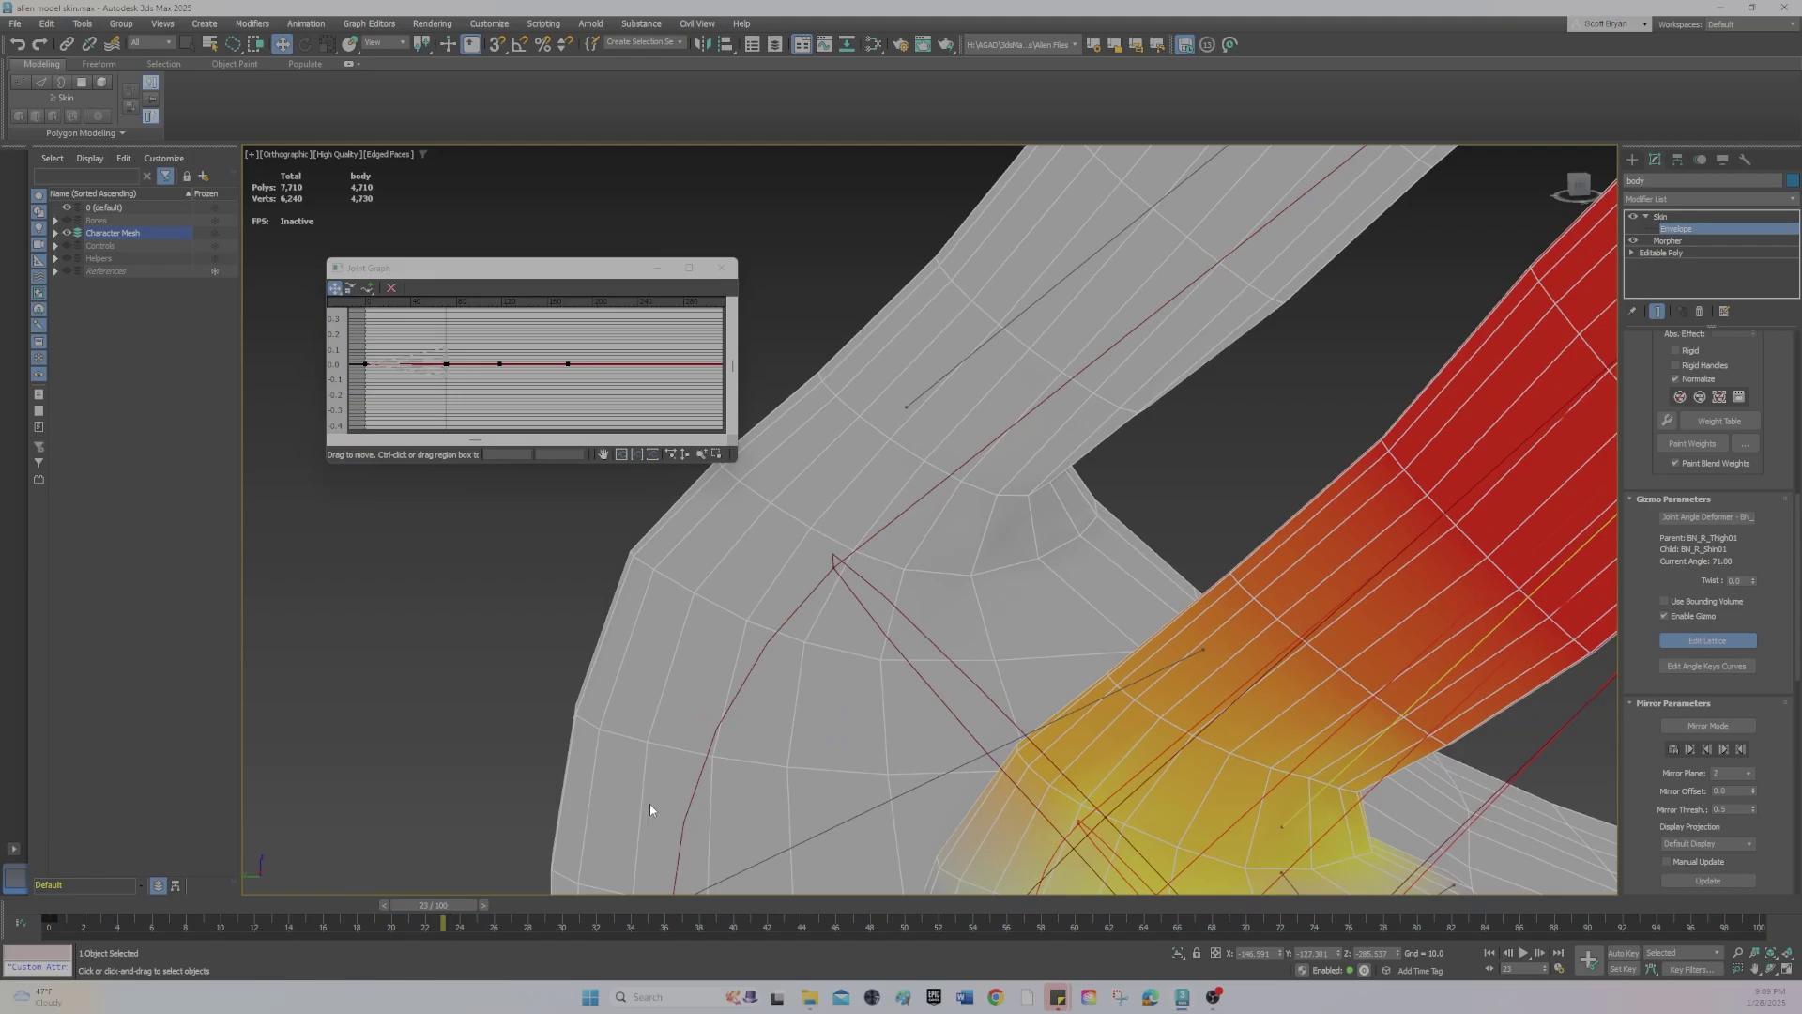
pyautogui.keyDown('alt'); pyautogui.moveTo(1131, 653); pyautogui.dragTo(1237, 650, button='middle'); pyautogui.keyUp('alt')
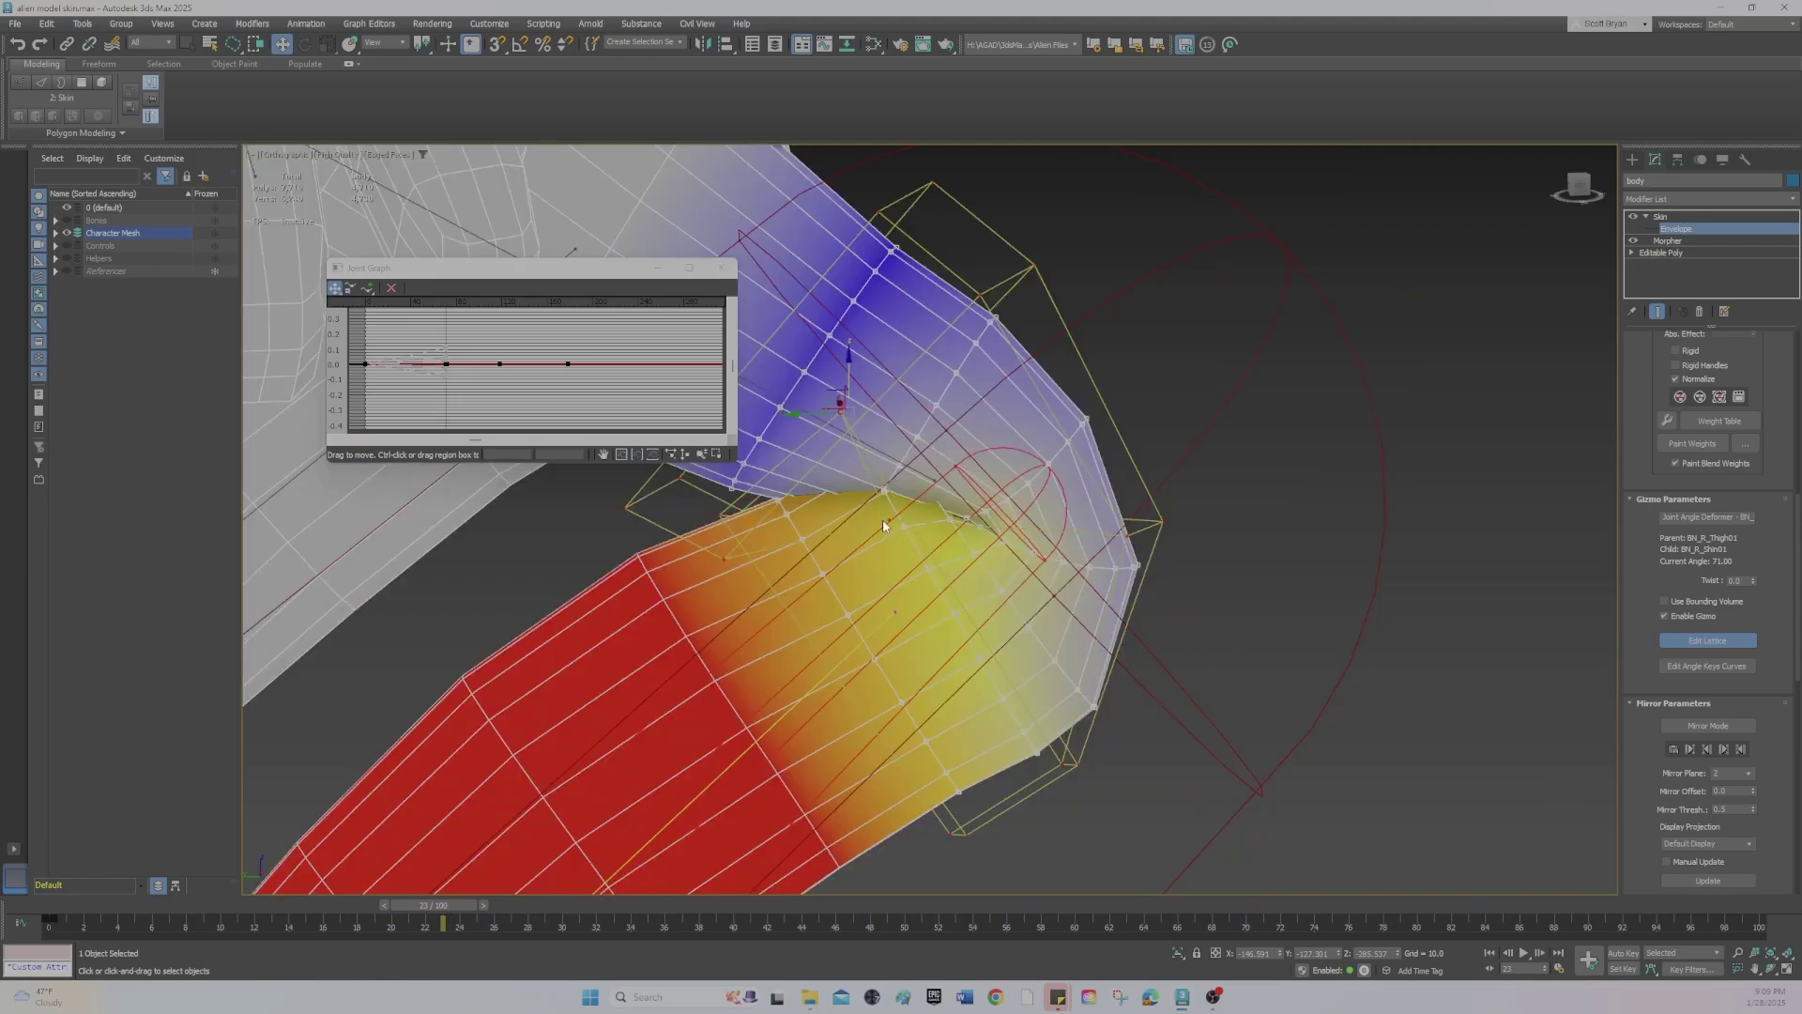
pyautogui.moveTo(852, 399); pyautogui.dragTo(789, 458)
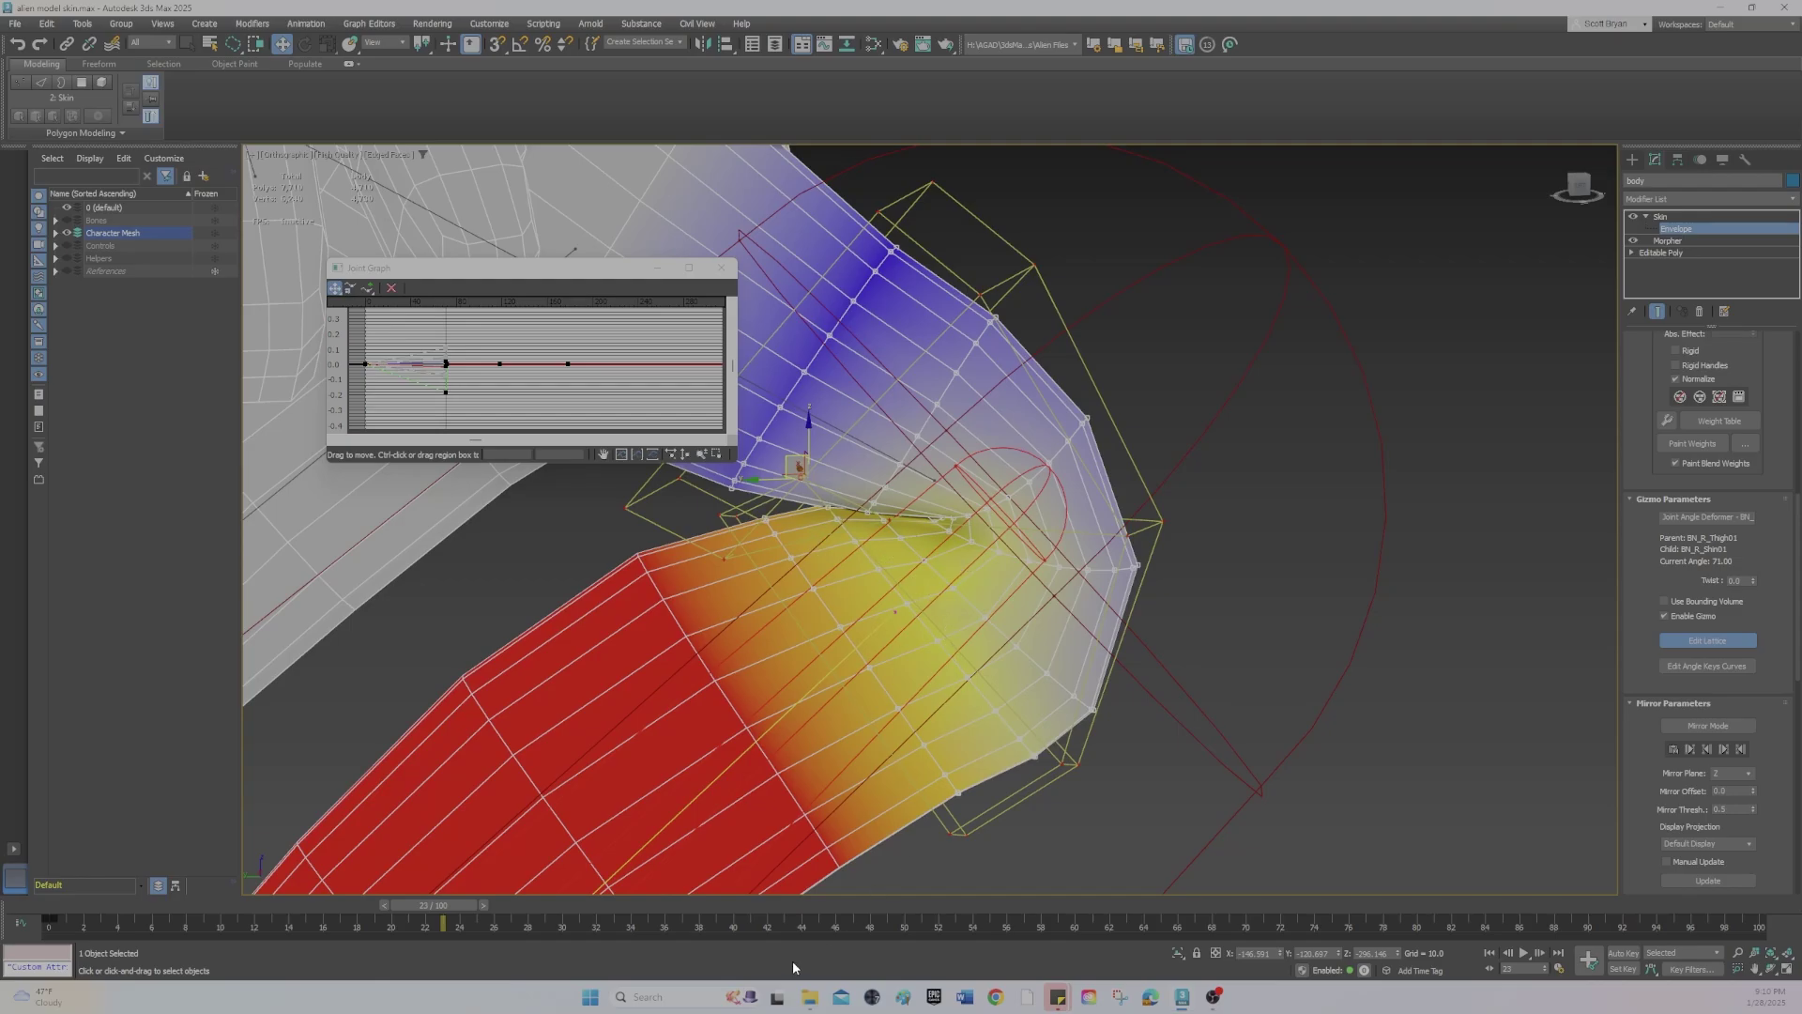
# Select the middle row of lattice points behind the knee at frame 0 and pull it out of the crease at frame 23.
pyautogui.moveTo(445, 911); pyautogui.dragTo(41, 892)
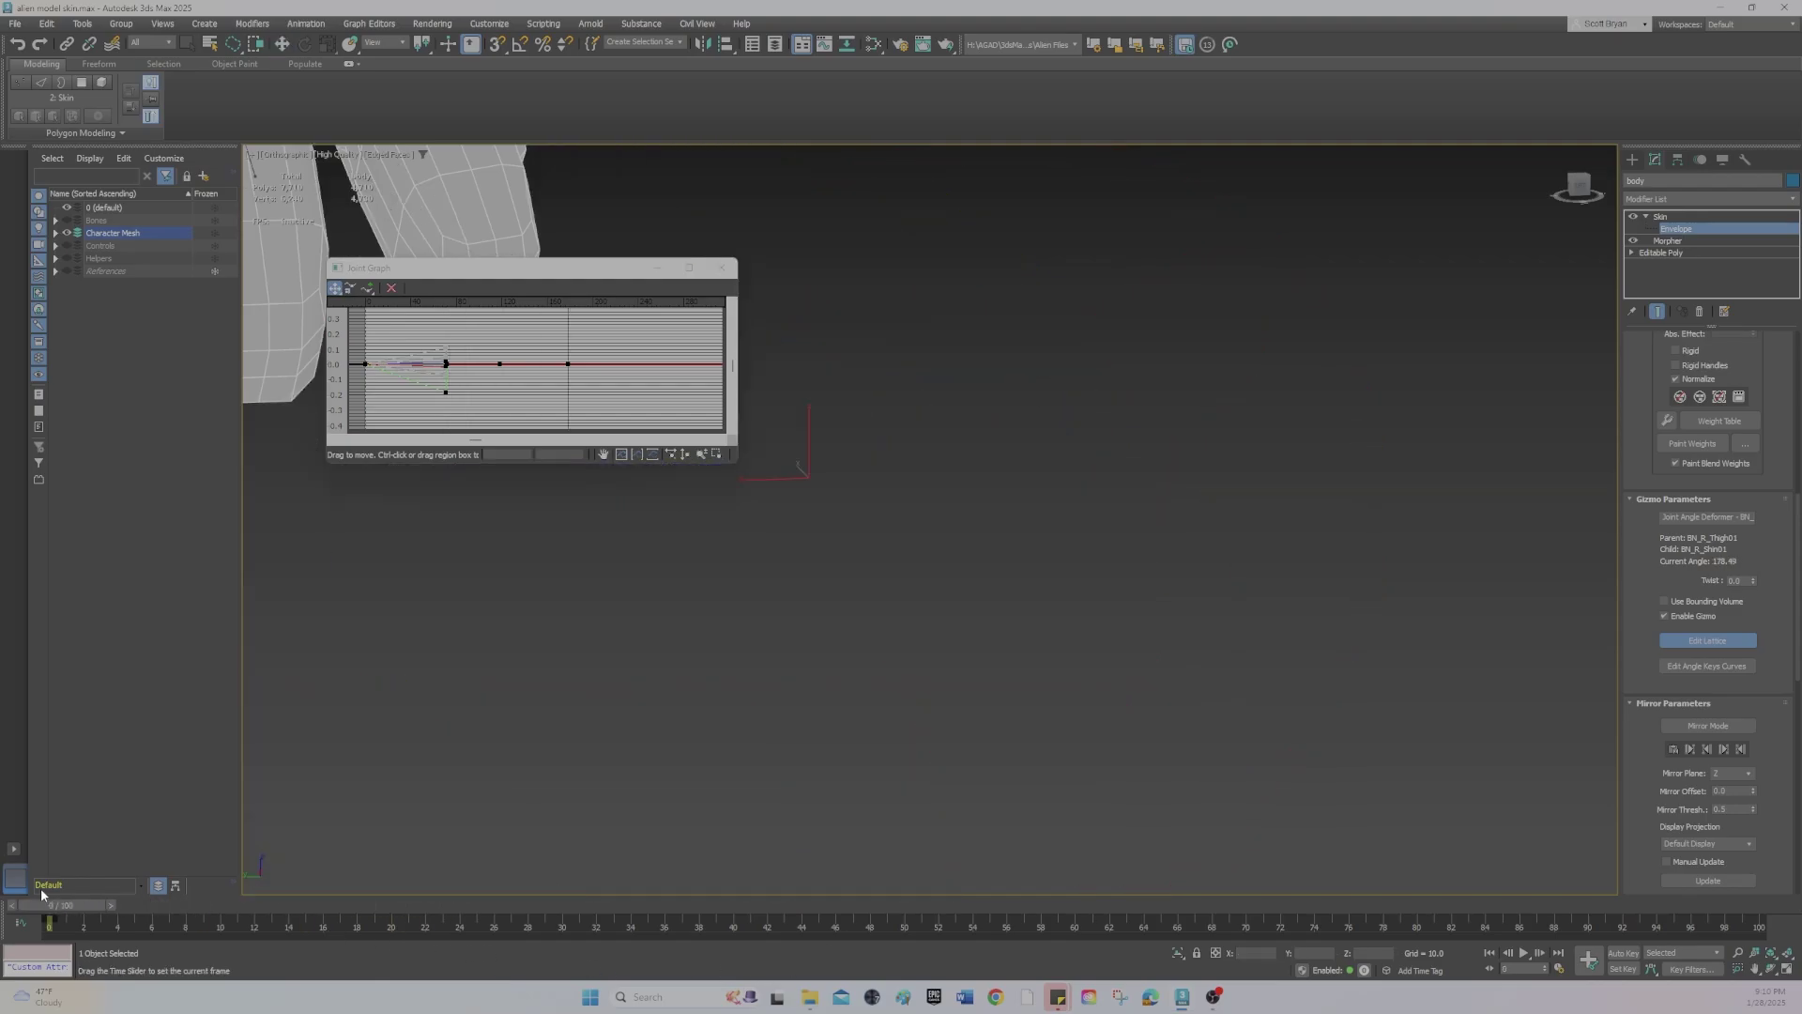
pyautogui.moveTo(514, 836); pyautogui.dragTo(519, 831, button='middle')
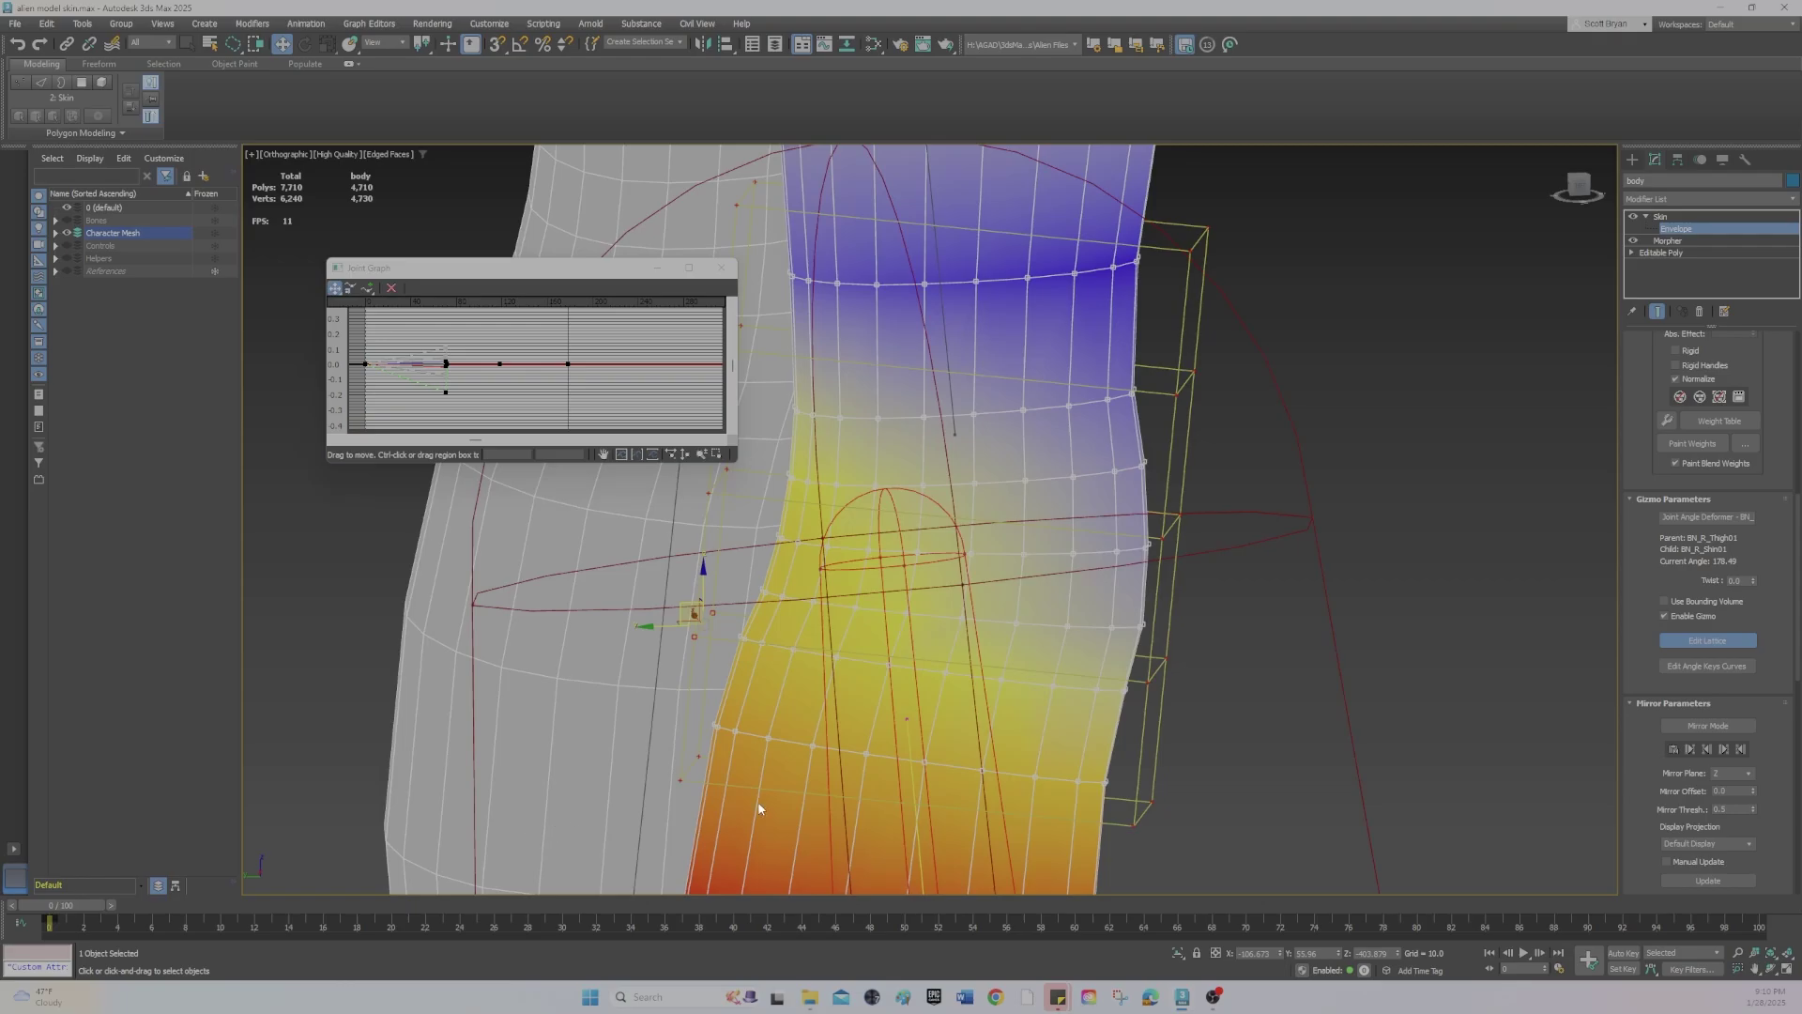
pyautogui.moveTo(754, 531); pyautogui.dragTo(858, 601, button='middle')
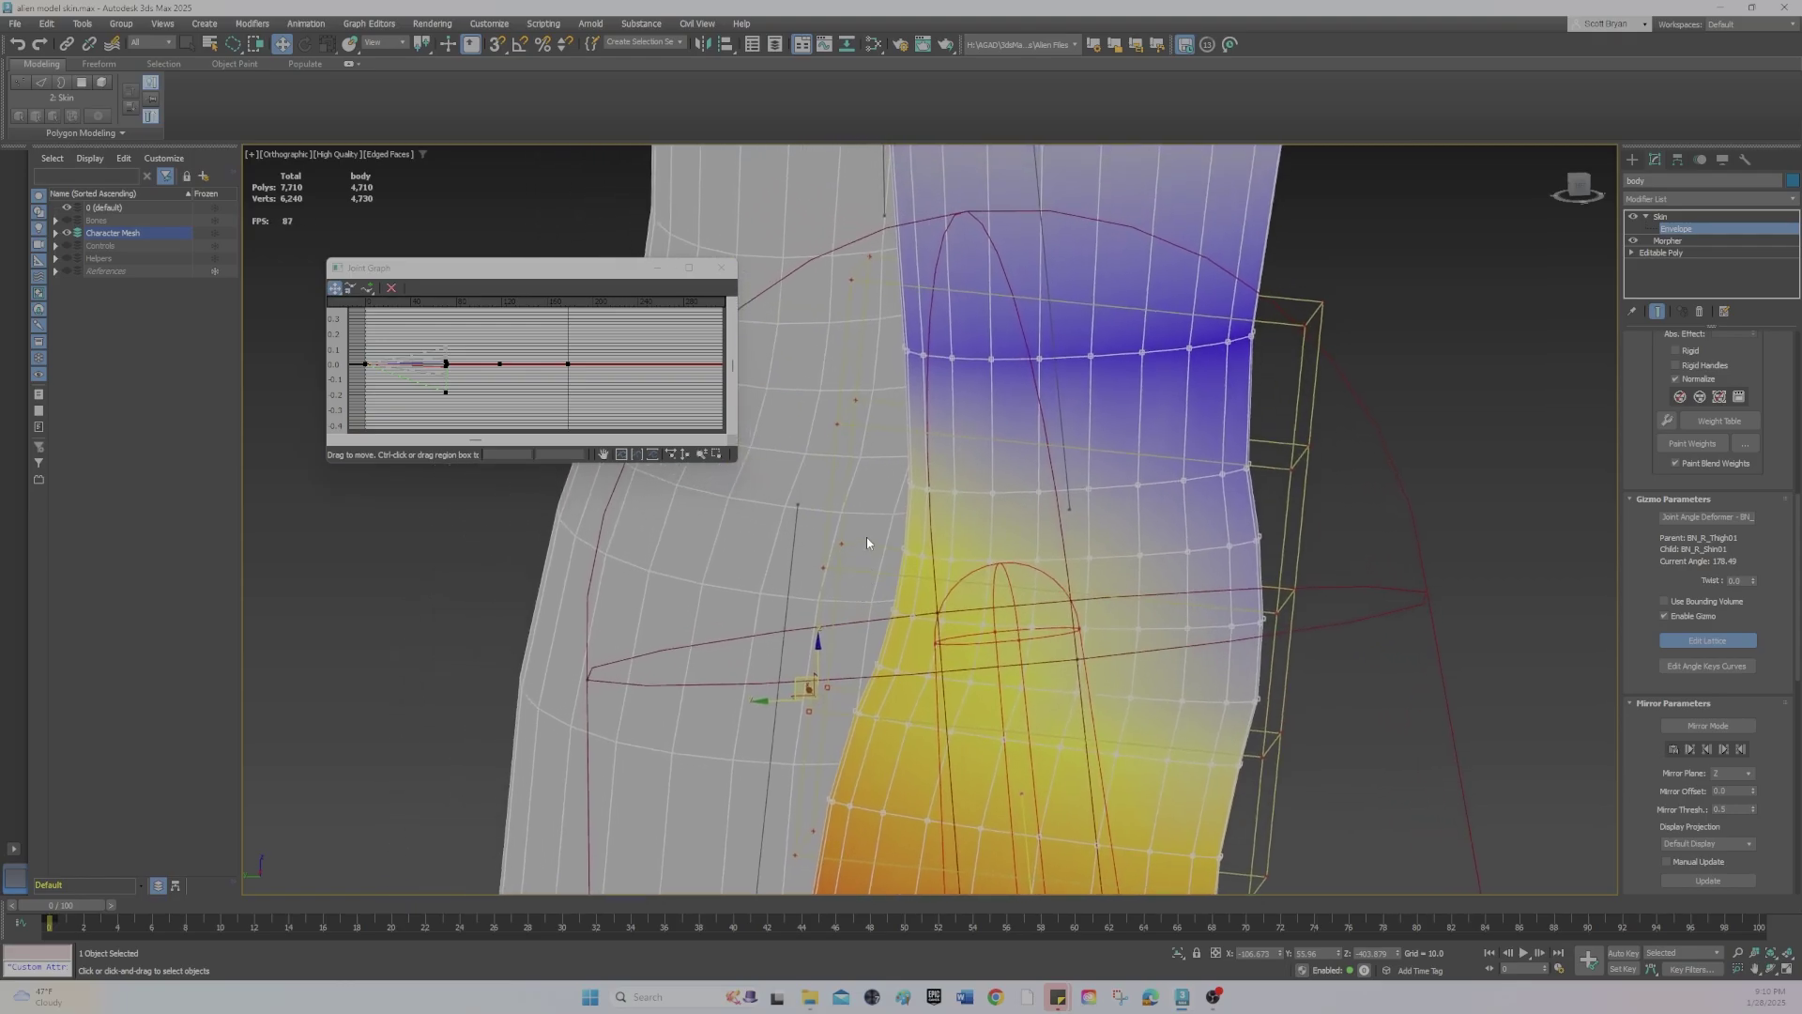
pyautogui.click(843, 541)
pyautogui.moveTo(78, 905); pyautogui.dragTo(434, 907)
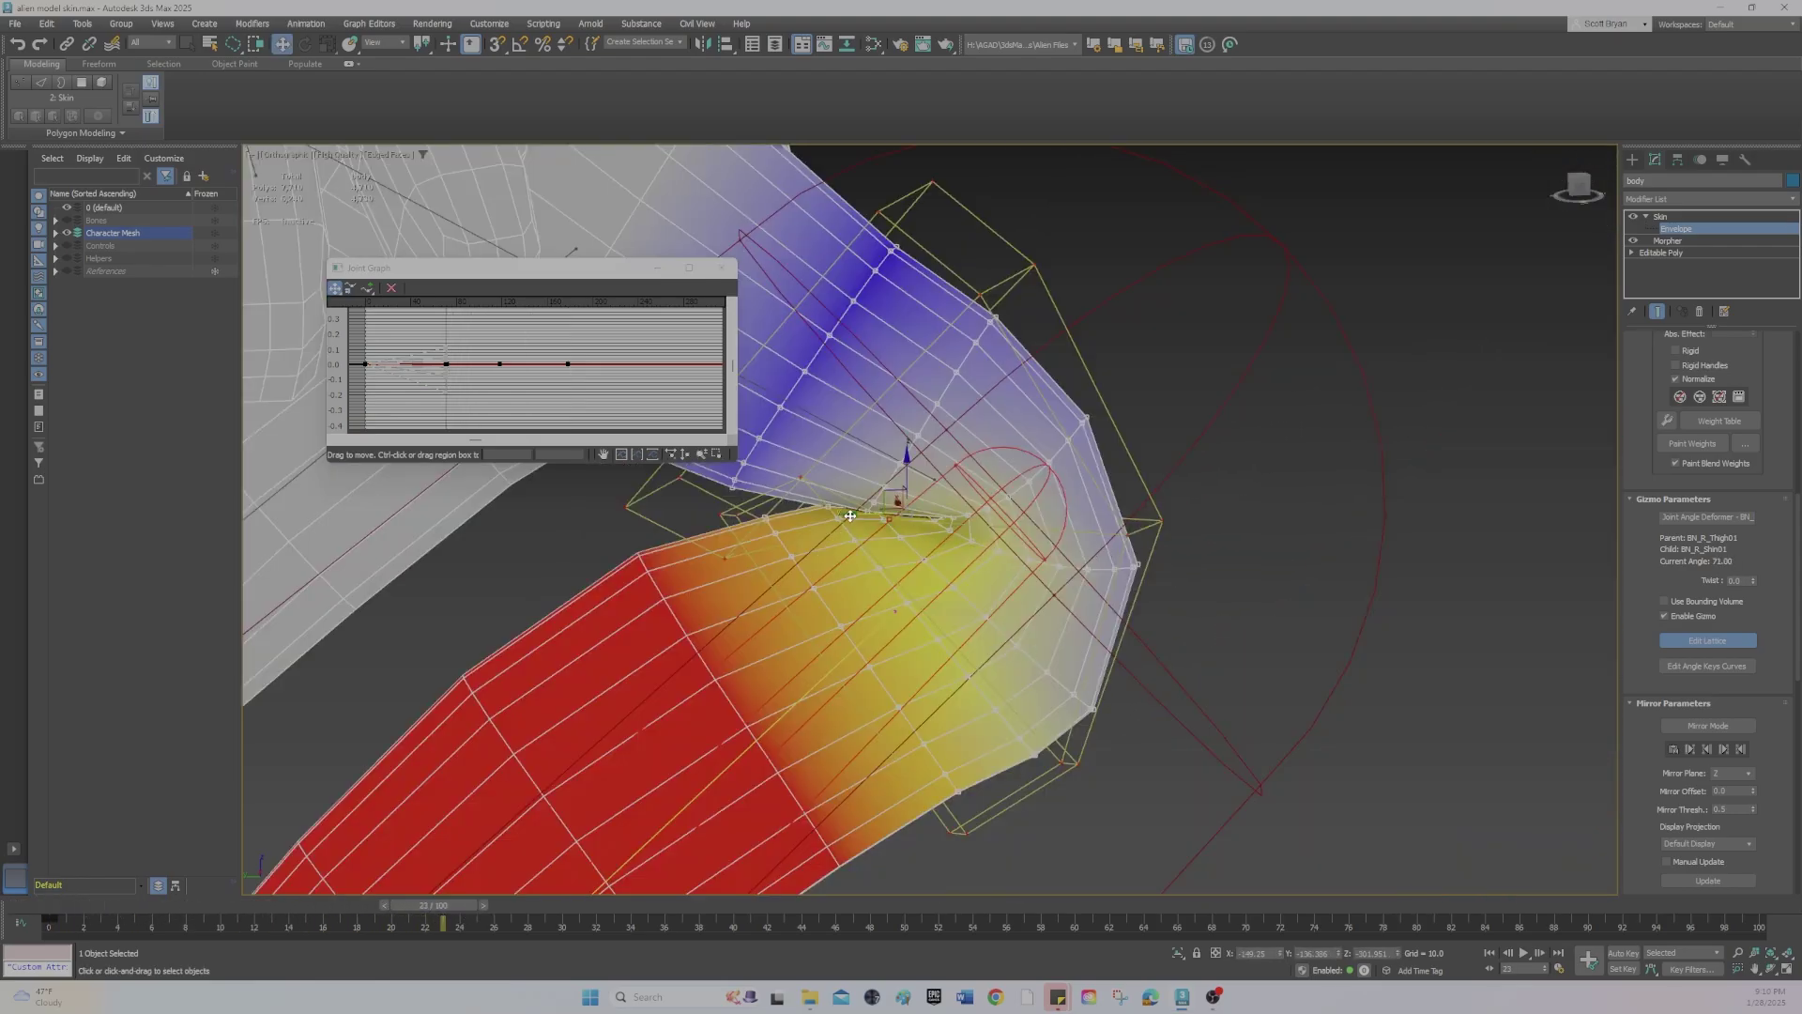
pyautogui.moveTo(852, 518); pyautogui.dragTo(790, 503)
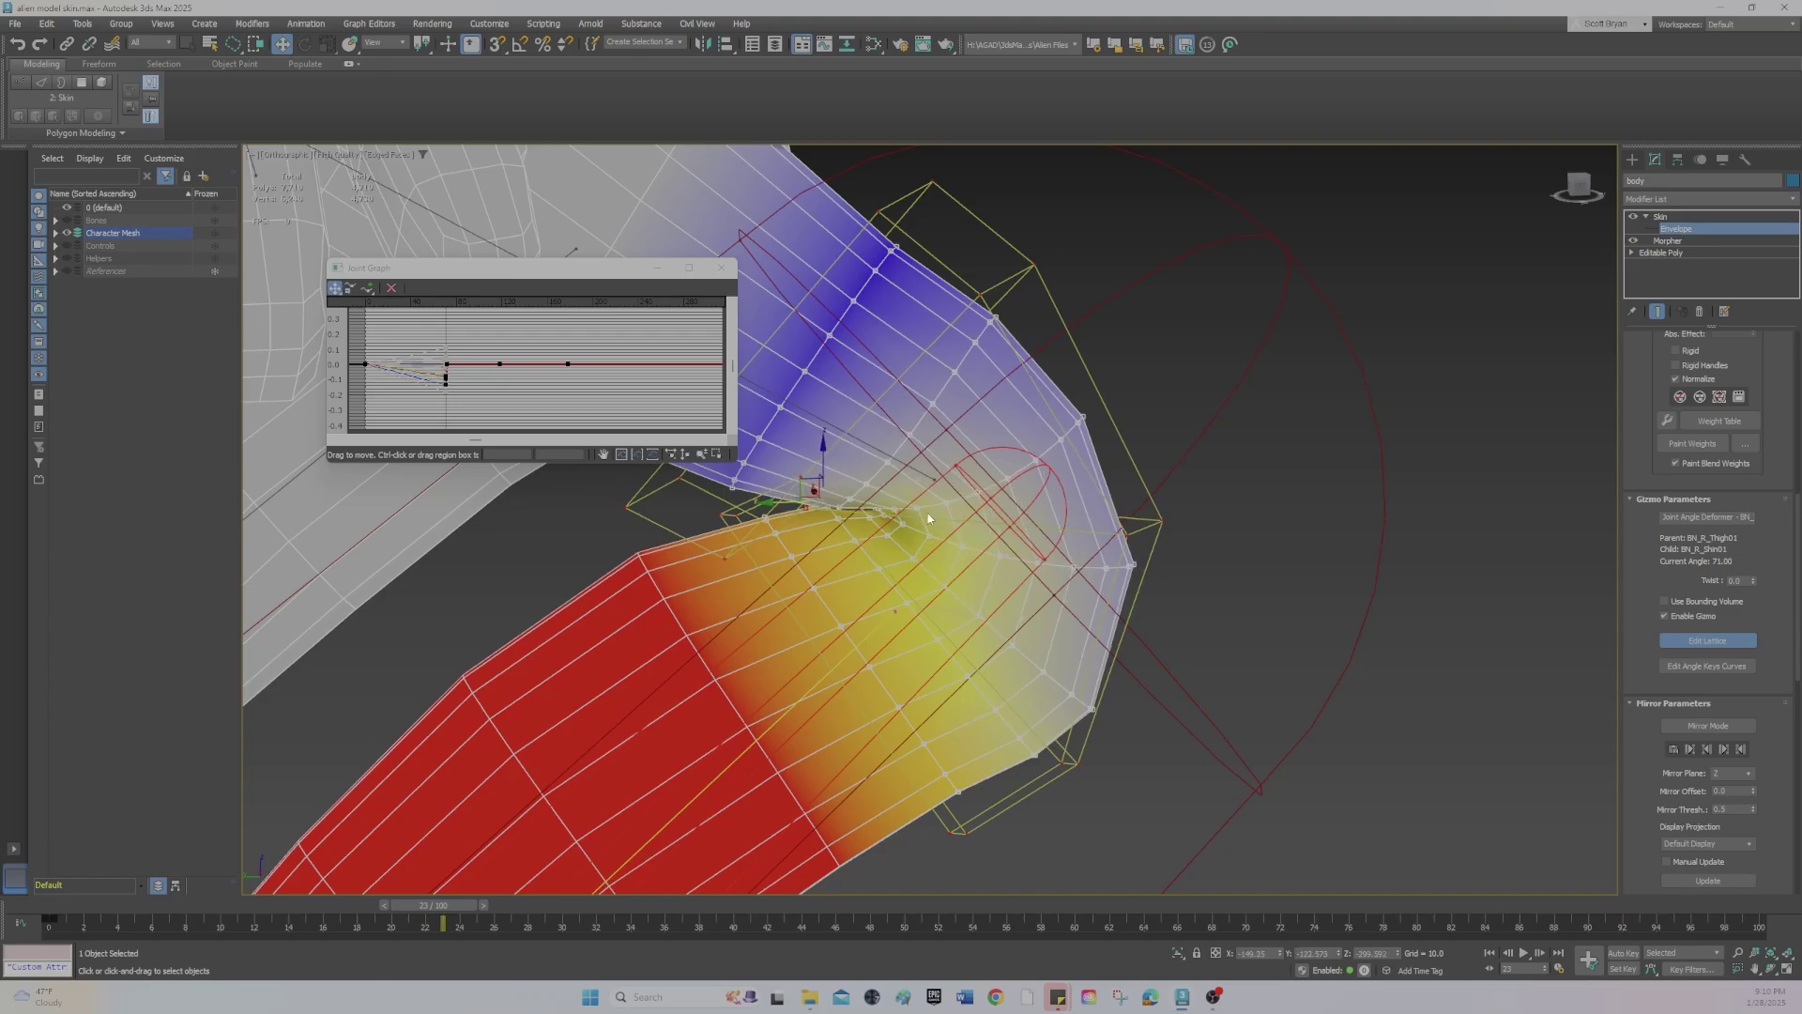
# At frame 23, nudge the lower kneecap lattice points inward and pull the middle front lattice points outward to sharpen the knee.
pyautogui.keyDown('alt'); pyautogui.moveTo(791, 504); pyautogui.dragTo(957, 554, button='middle'); pyautogui.keyUp('alt')
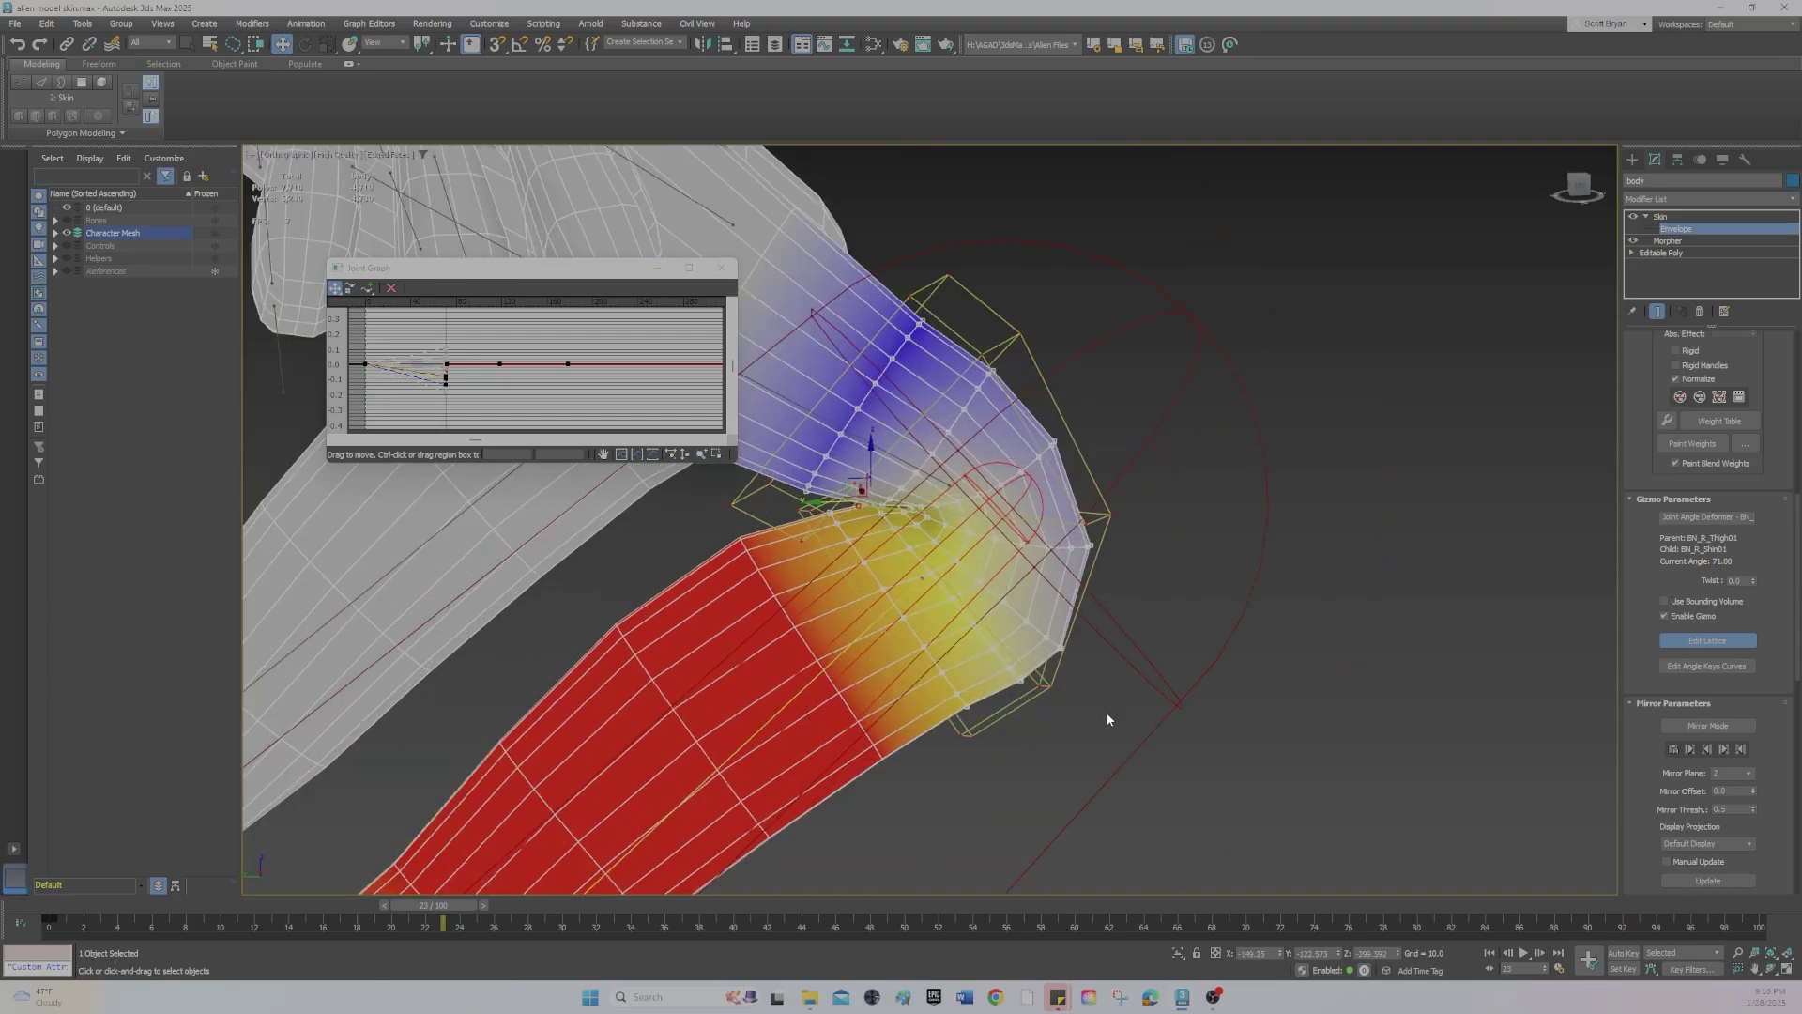
pyautogui.click(1040, 680)
pyautogui.moveTo(1030, 666); pyautogui.dragTo(1026, 657)
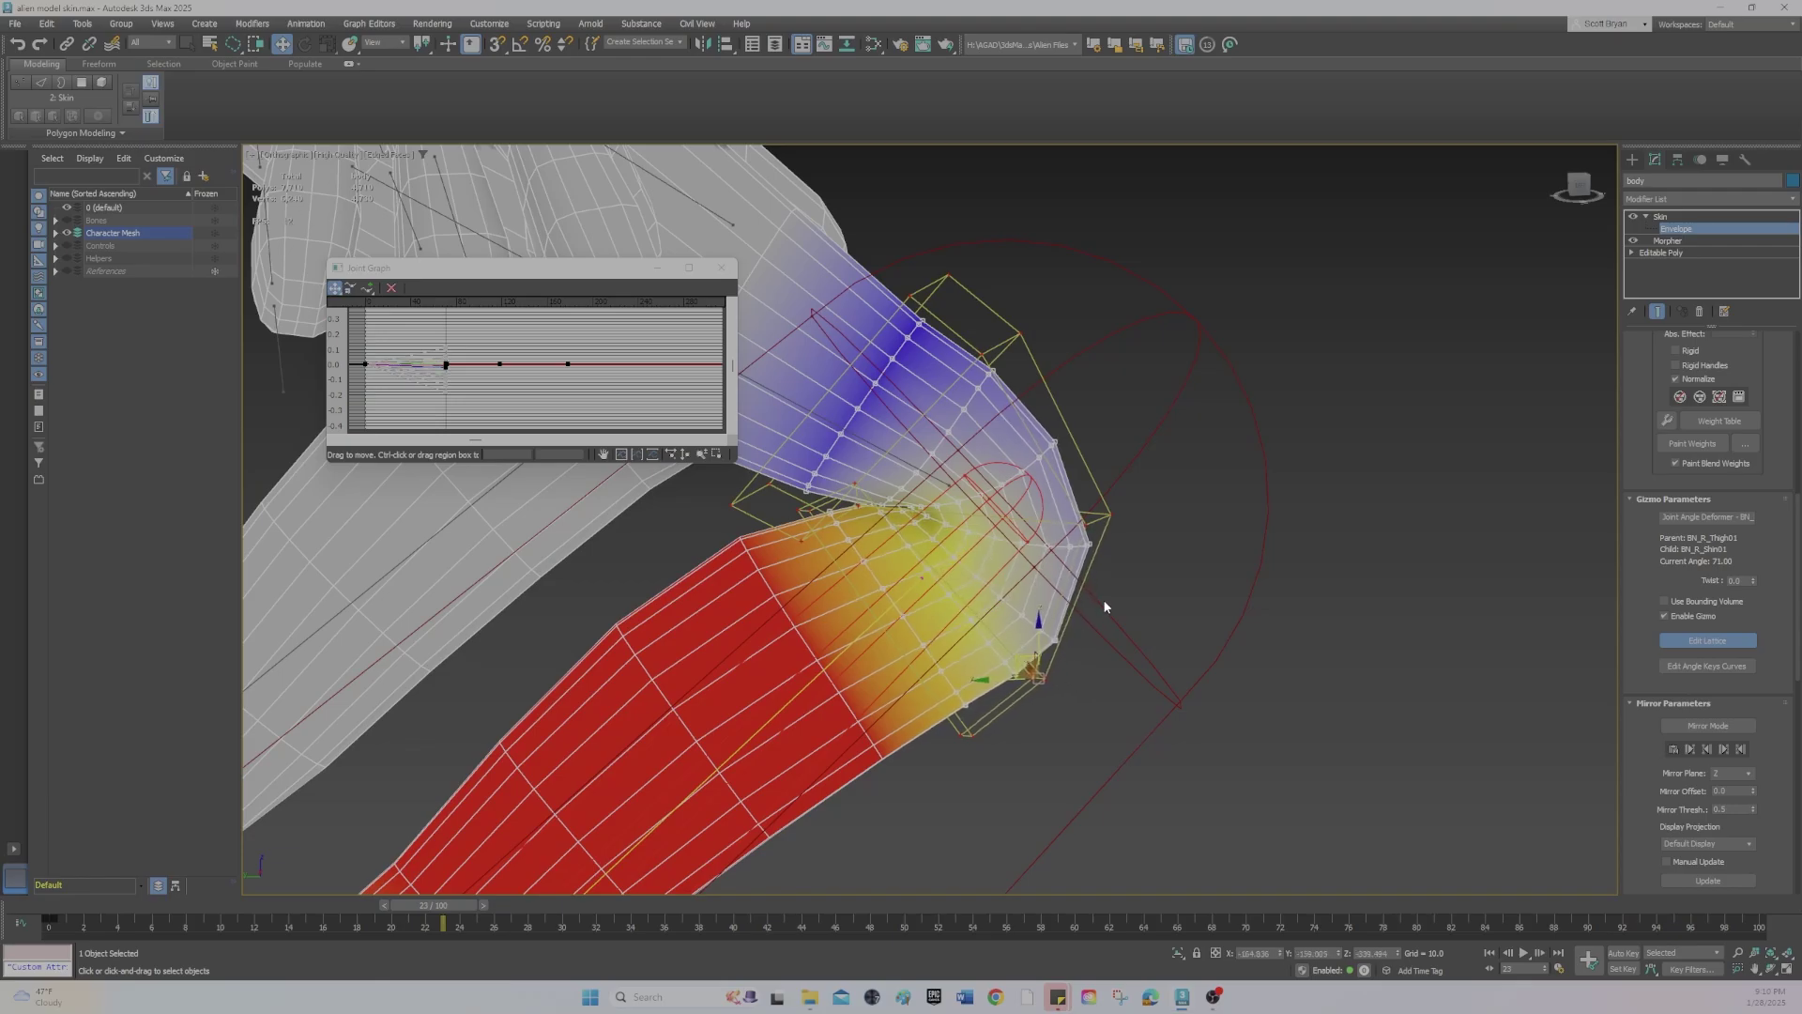
pyautogui.click(1086, 520)
pyautogui.moveTo(1087, 519); pyautogui.dragTo(1101, 496)
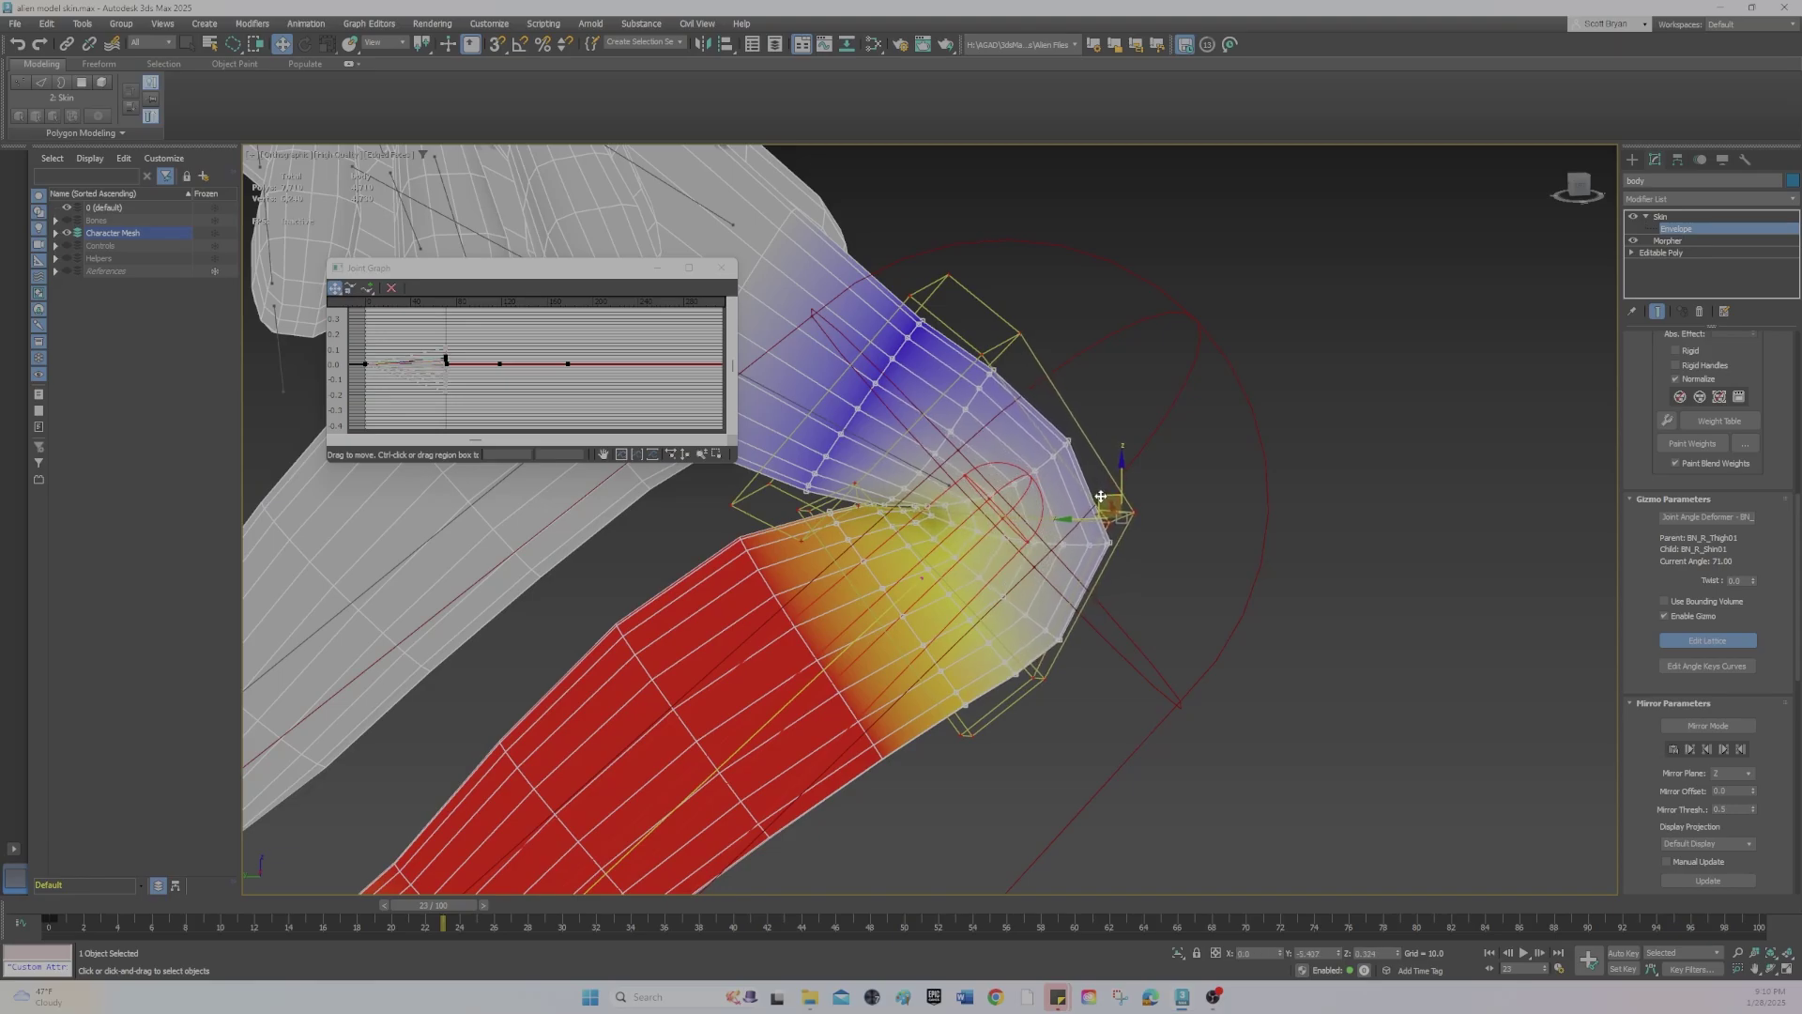
# Scrub to frame 28 and examine the angle keys around the current knee angle in the enlarged Joint Graph.
pyautogui.moveTo(1178, 601); pyautogui.dragTo(1200, 587, button='middle')
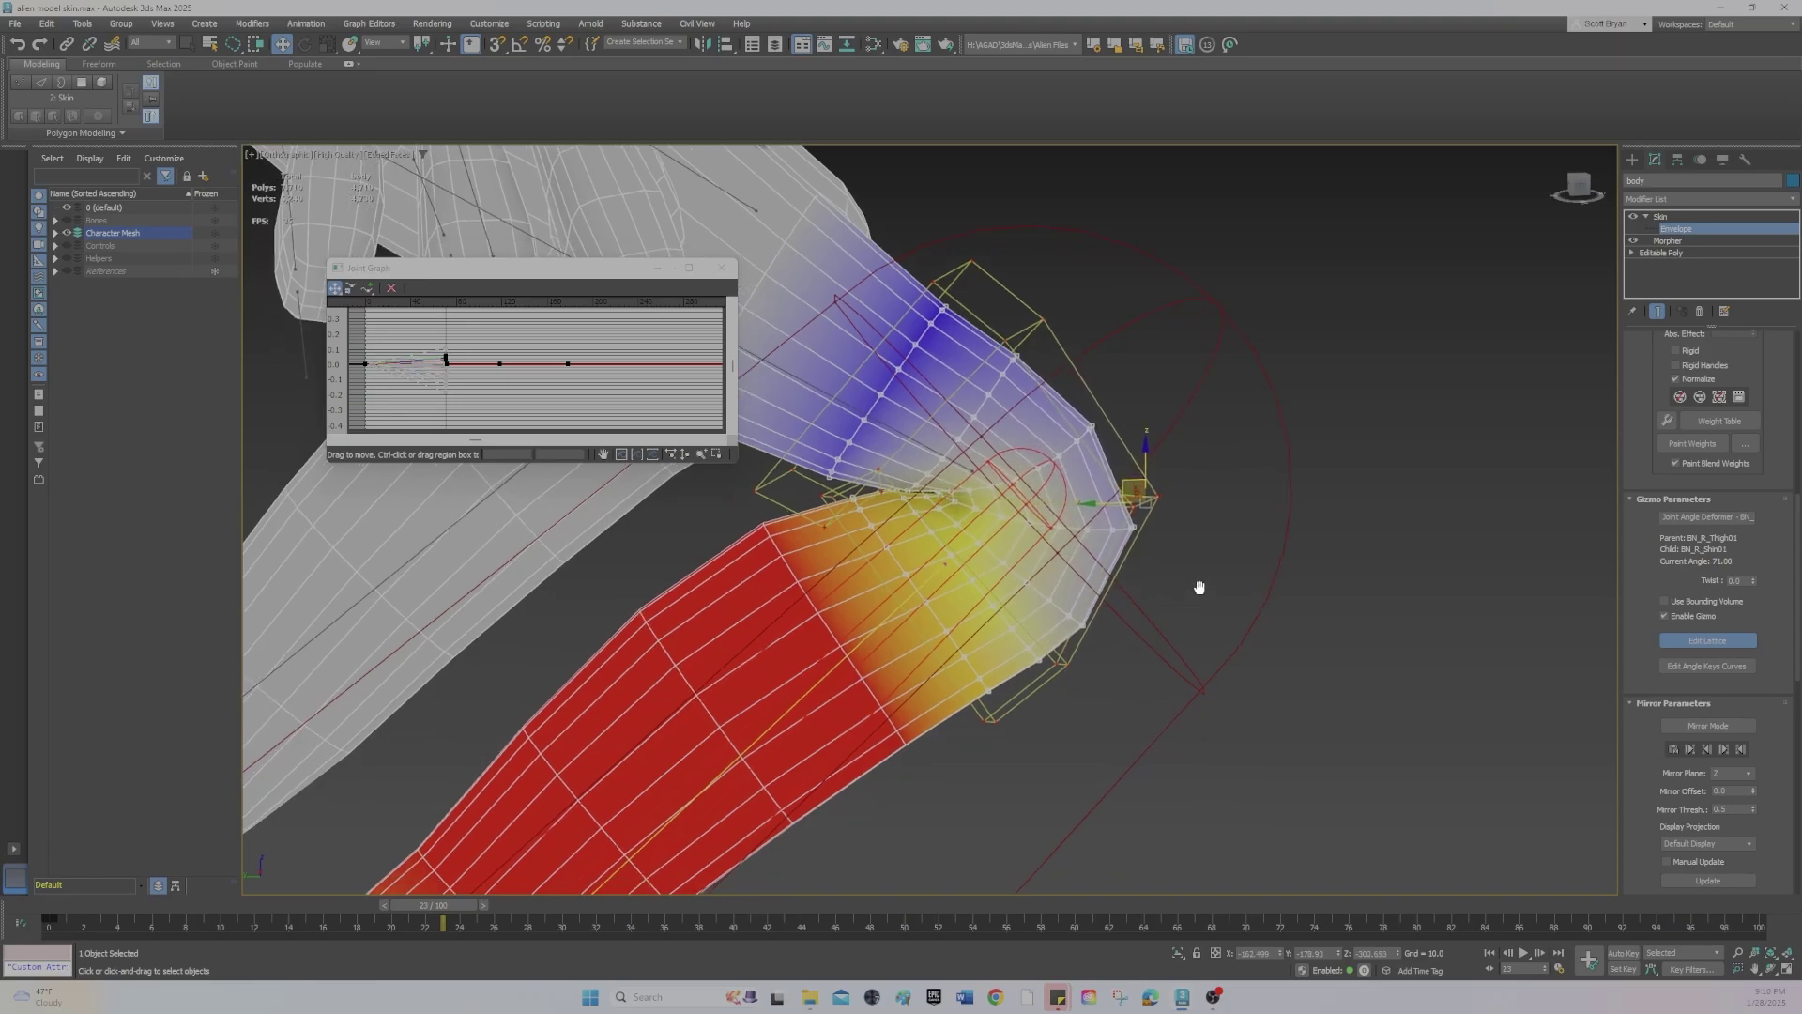
pyautogui.scroll(-2, 1201, 591)
pyautogui.moveTo(1111, 715); pyautogui.dragTo(1018, 629, button='middle')
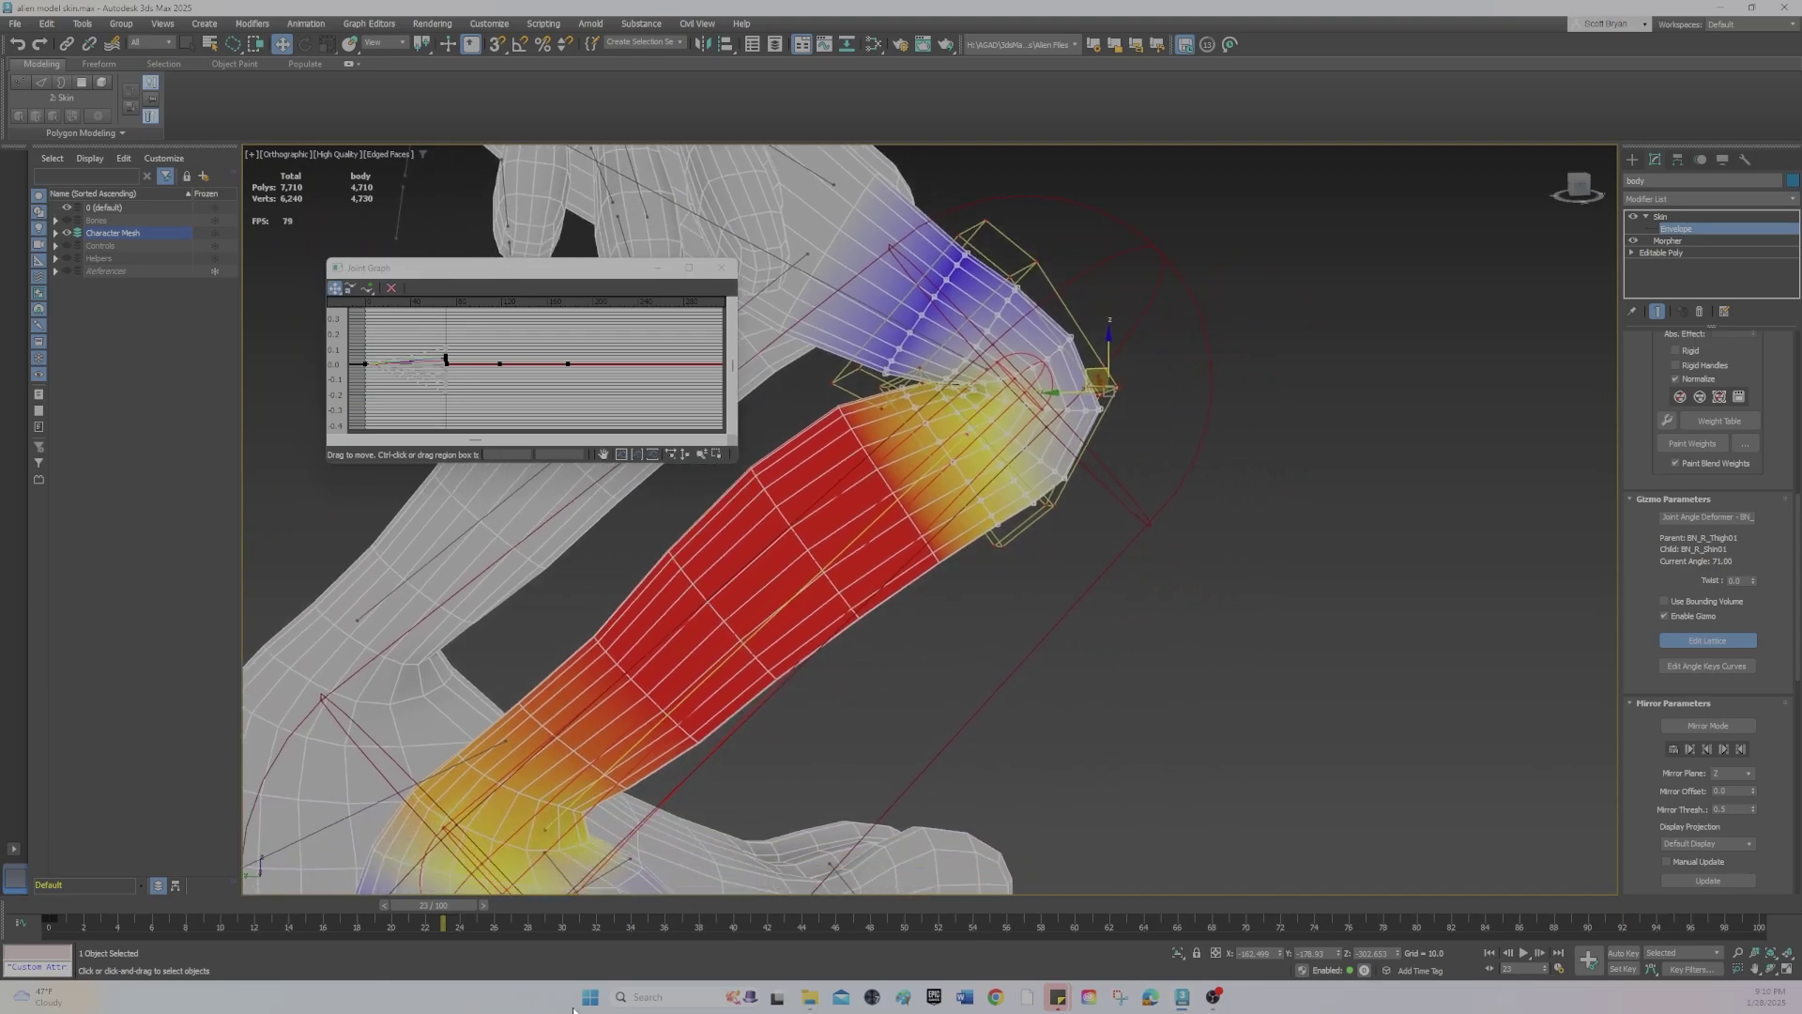
pyautogui.moveTo(451, 905); pyautogui.dragTo(539, 848)
pyautogui.press('w')
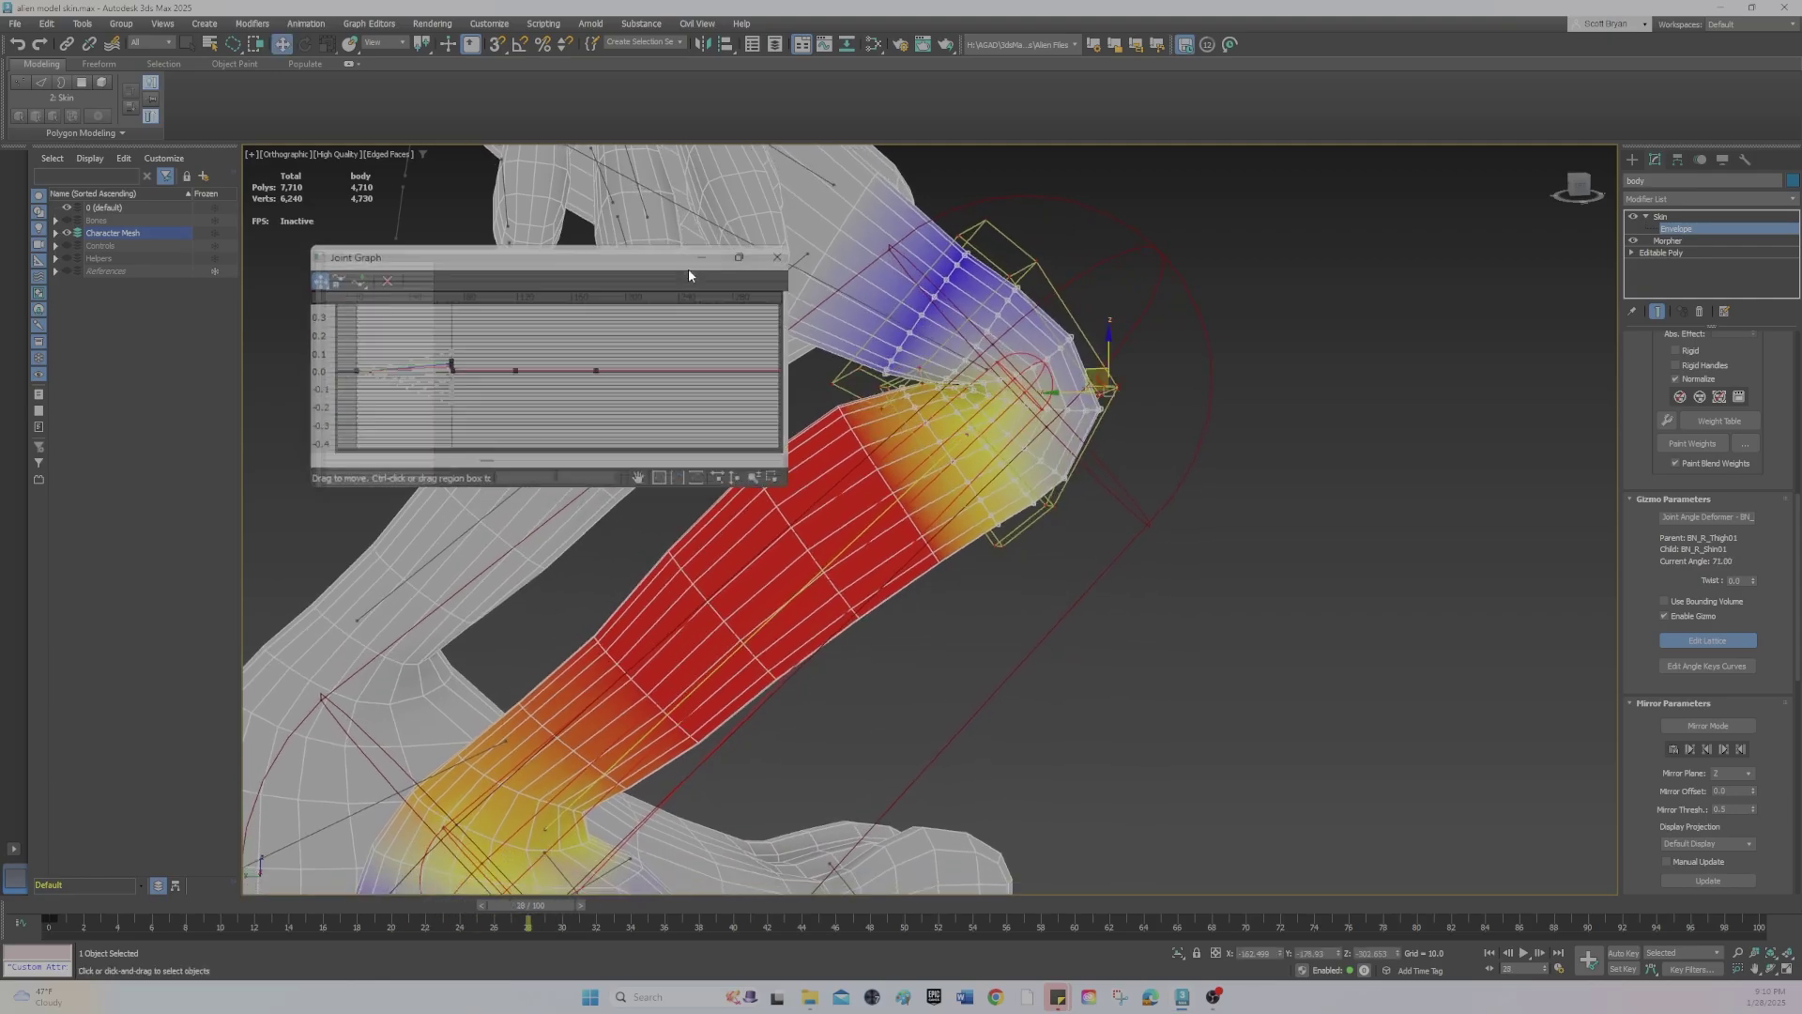
pyautogui.click(689, 268)
pyautogui.click(121, 487)
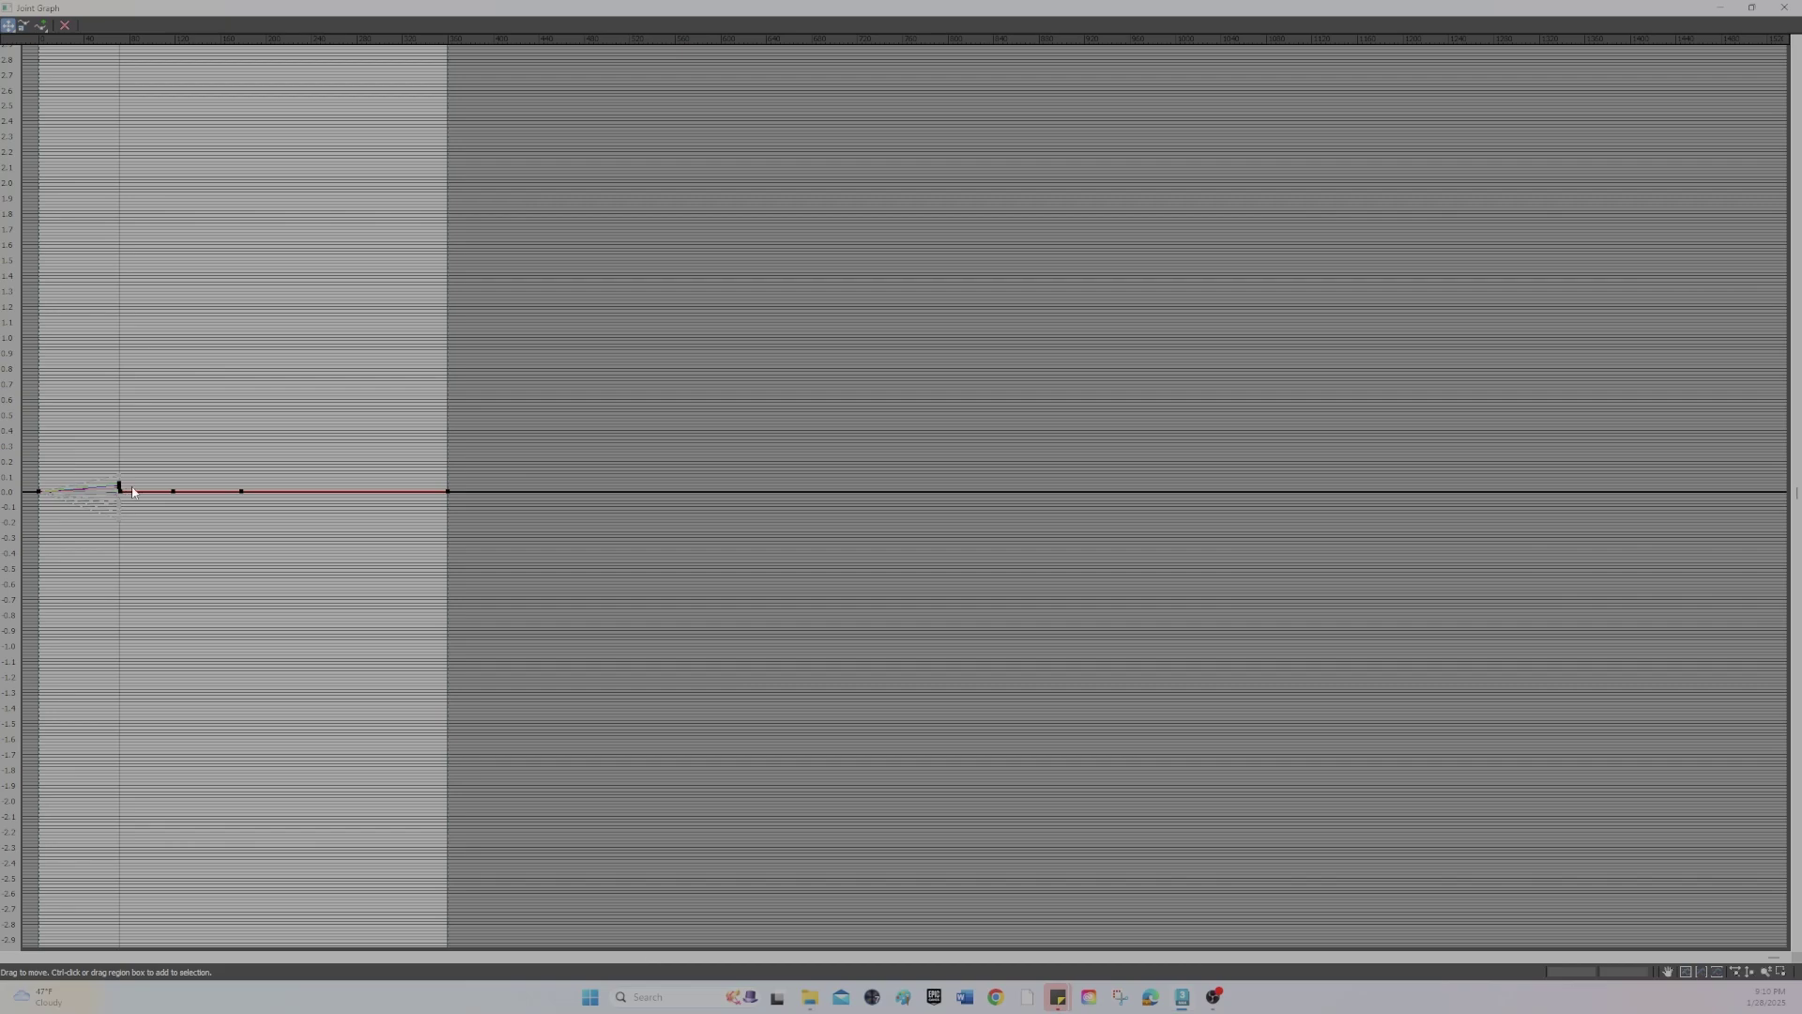
pyautogui.scroll(3, 205, 465)
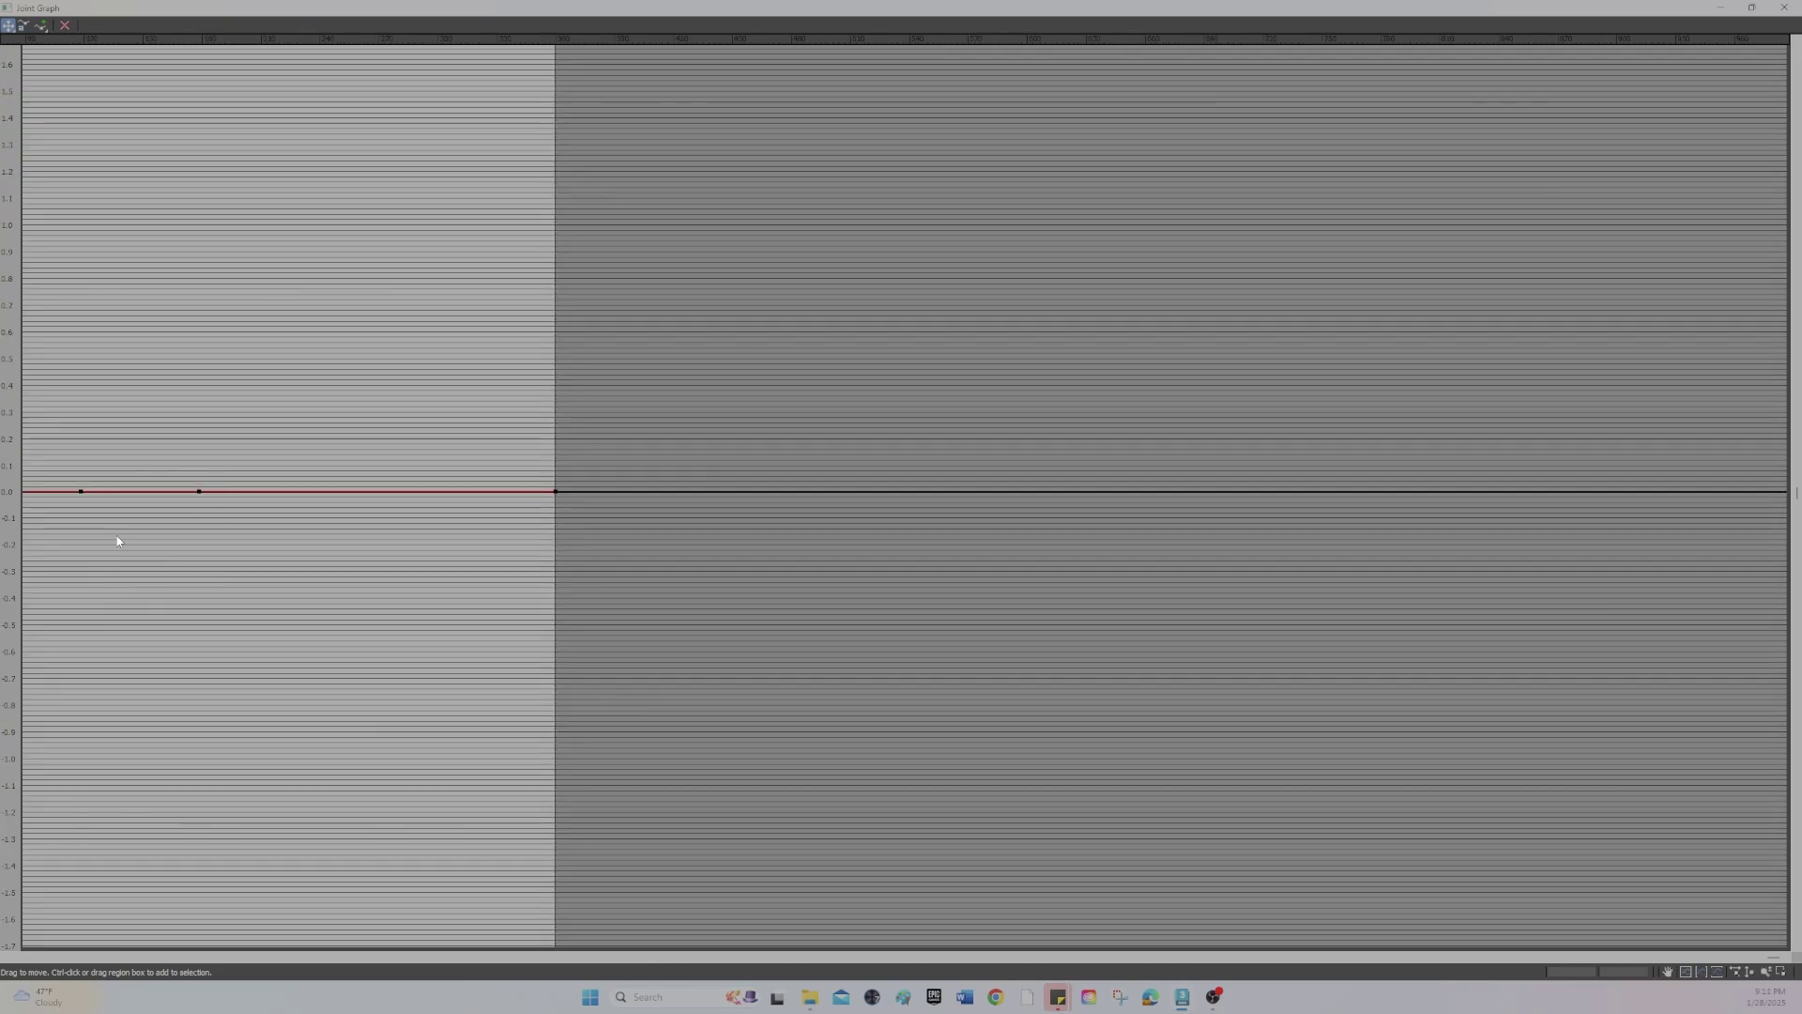
pyautogui.moveTo(118, 542); pyautogui.dragTo(414, 550, button='middle')
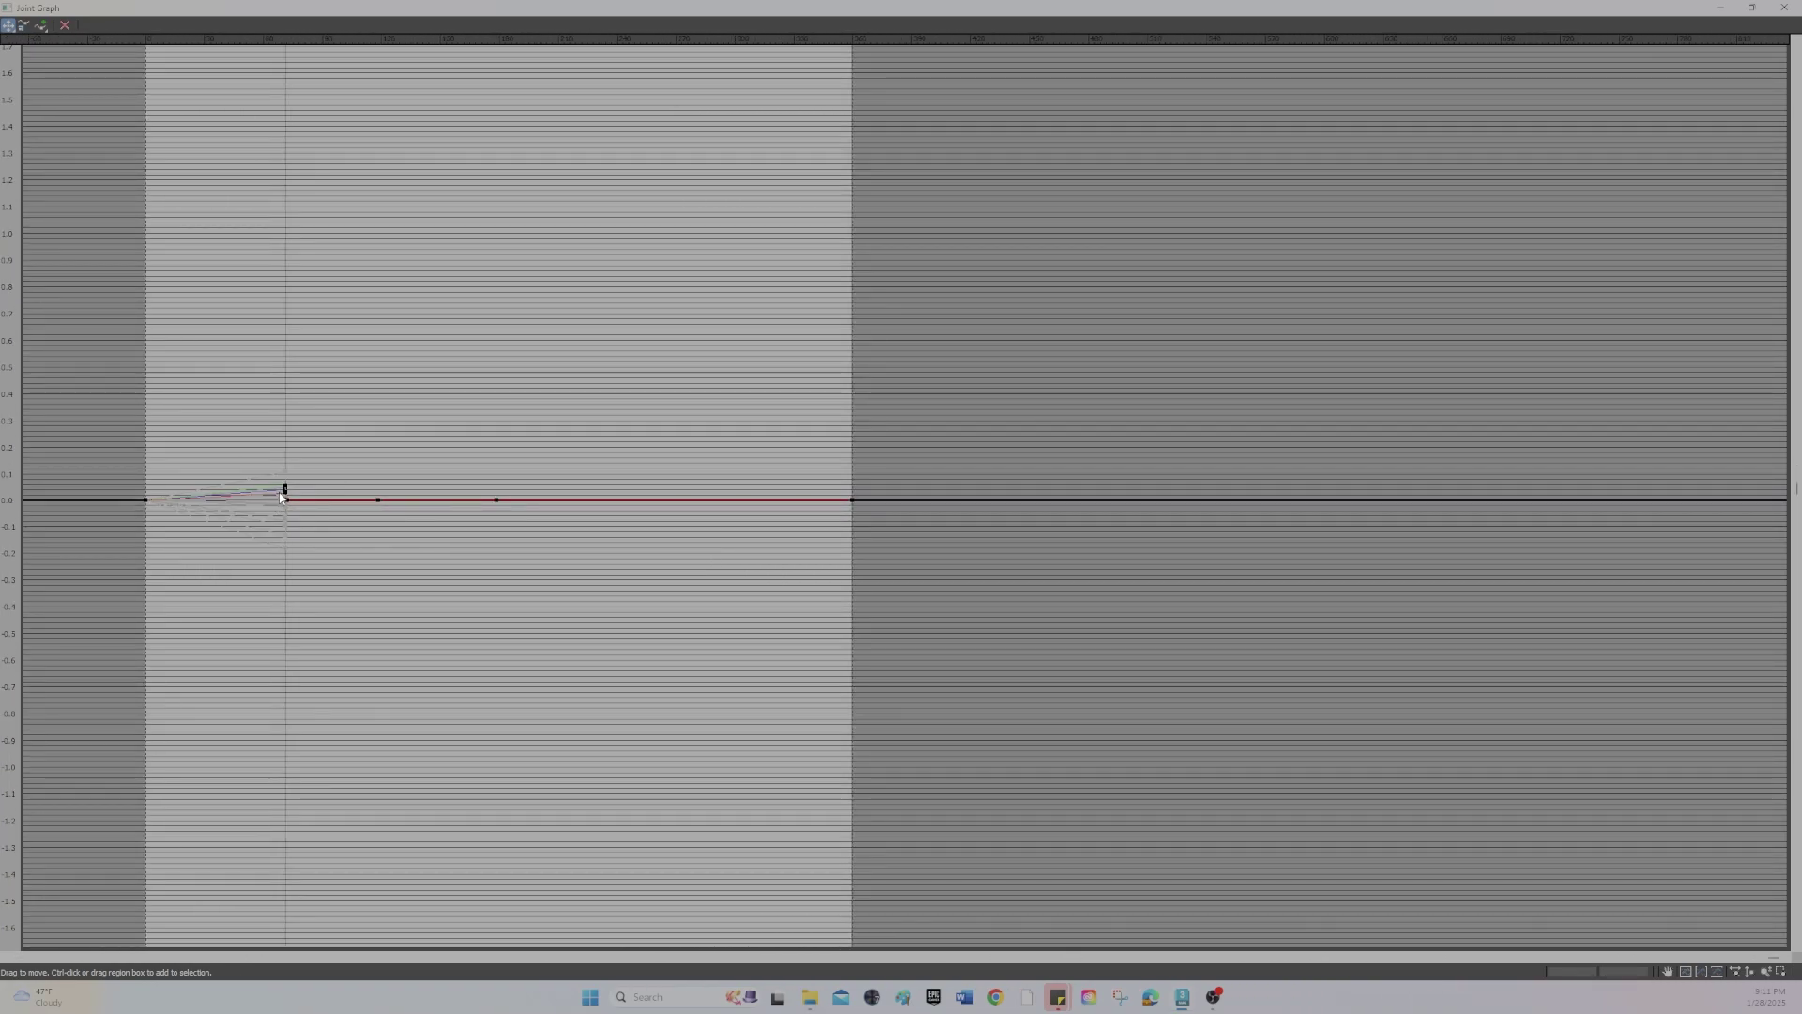
pyautogui.scroll(5, 280, 497)
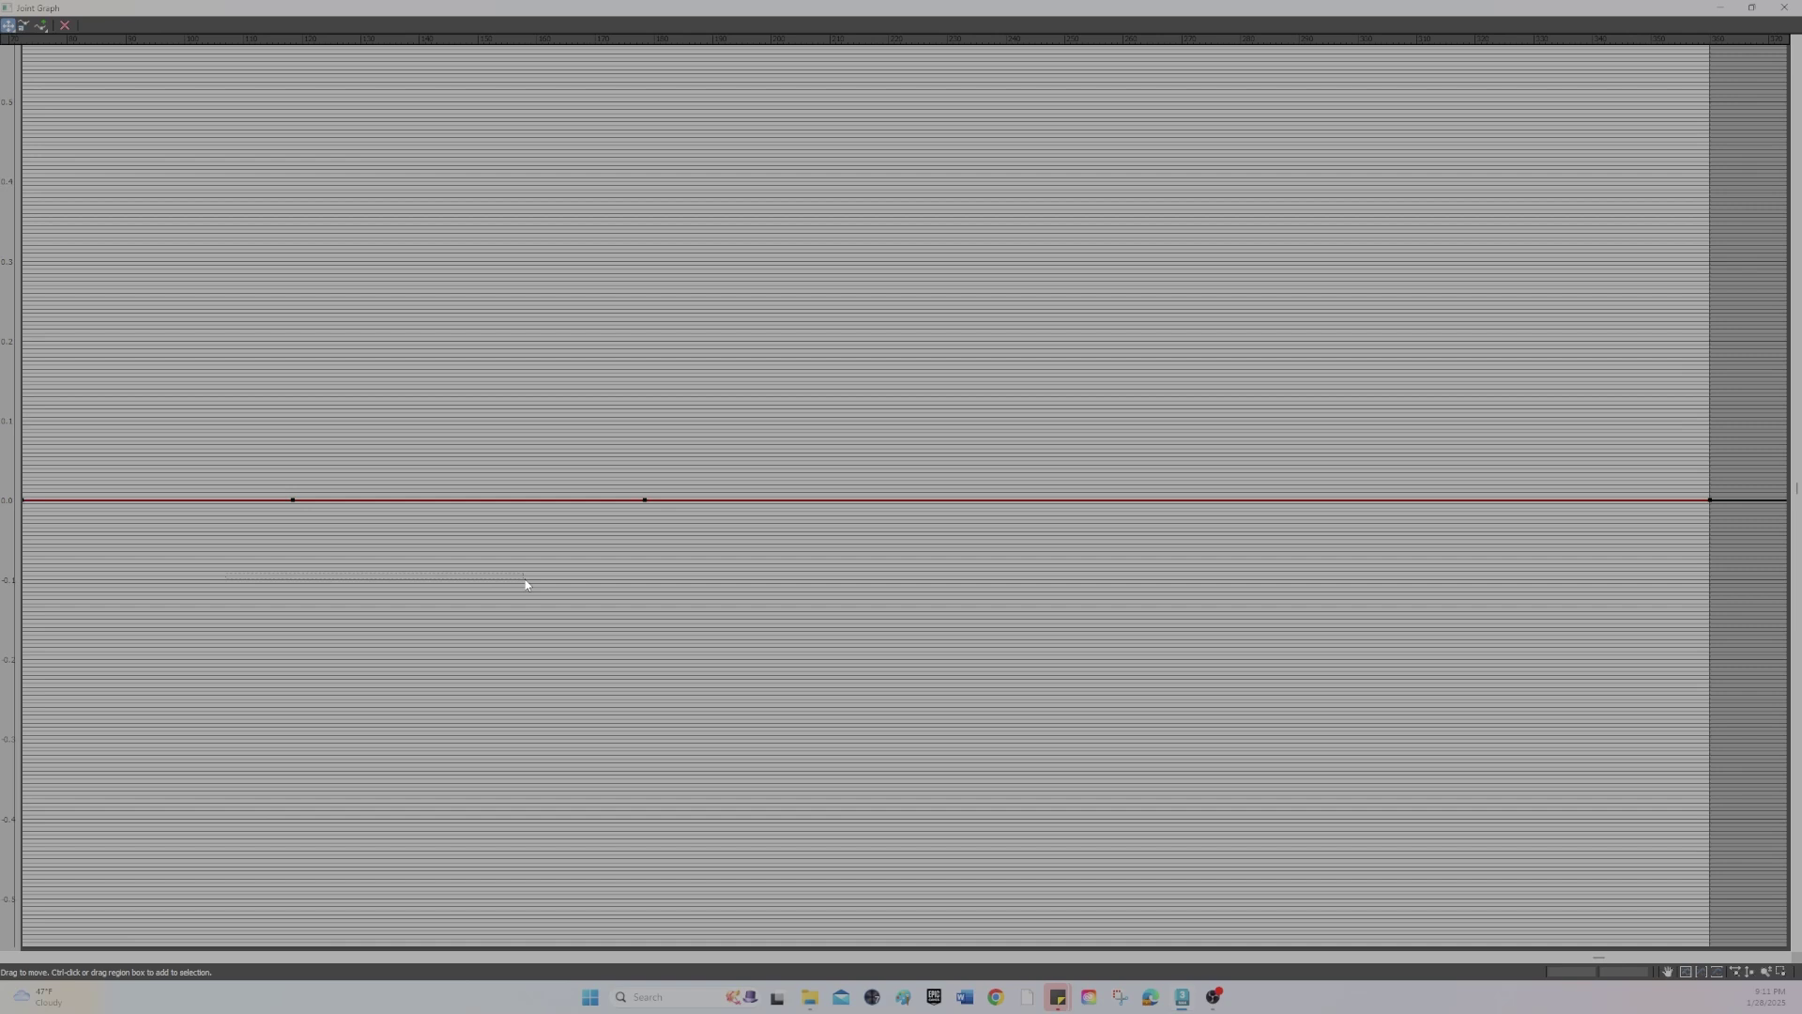
pyautogui.moveTo(311, 575); pyautogui.dragTo(830, 594, button='middle')
pyautogui.scroll(2, 553, 502)
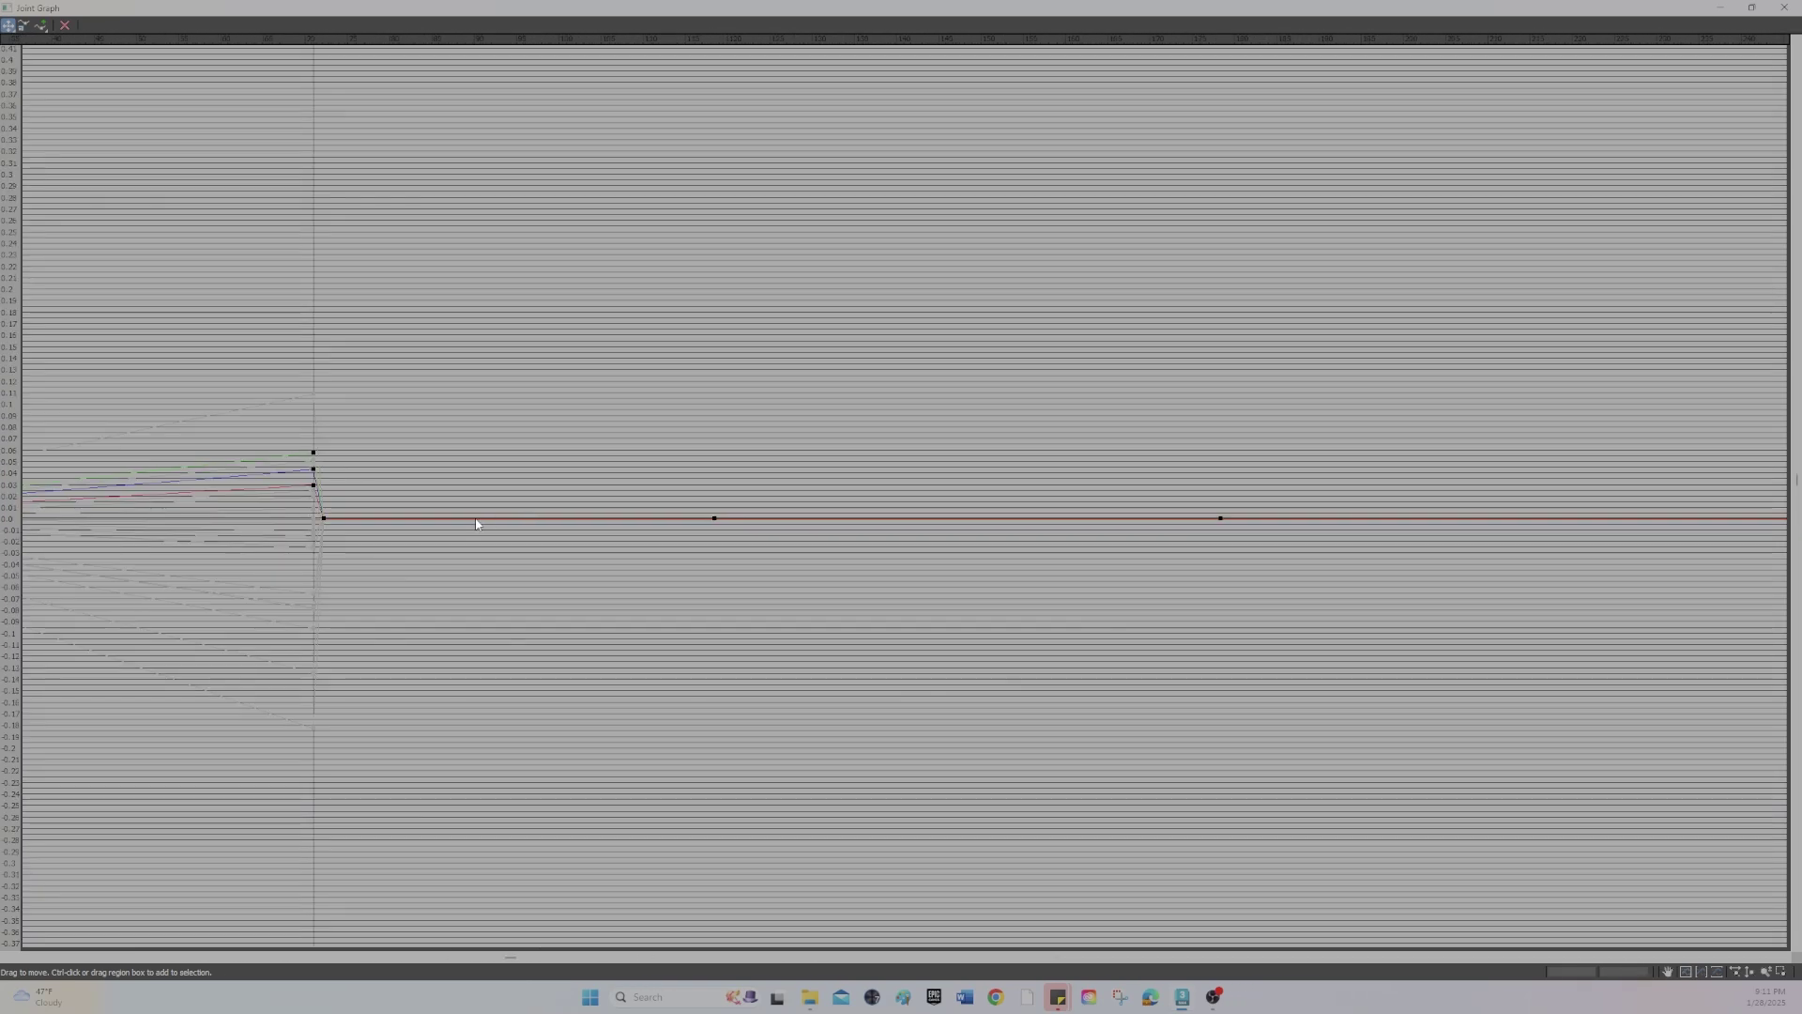
pyautogui.scroll(1, 476, 524)
pyautogui.moveTo(196, 564); pyautogui.dragTo(487, 568, button='middle')
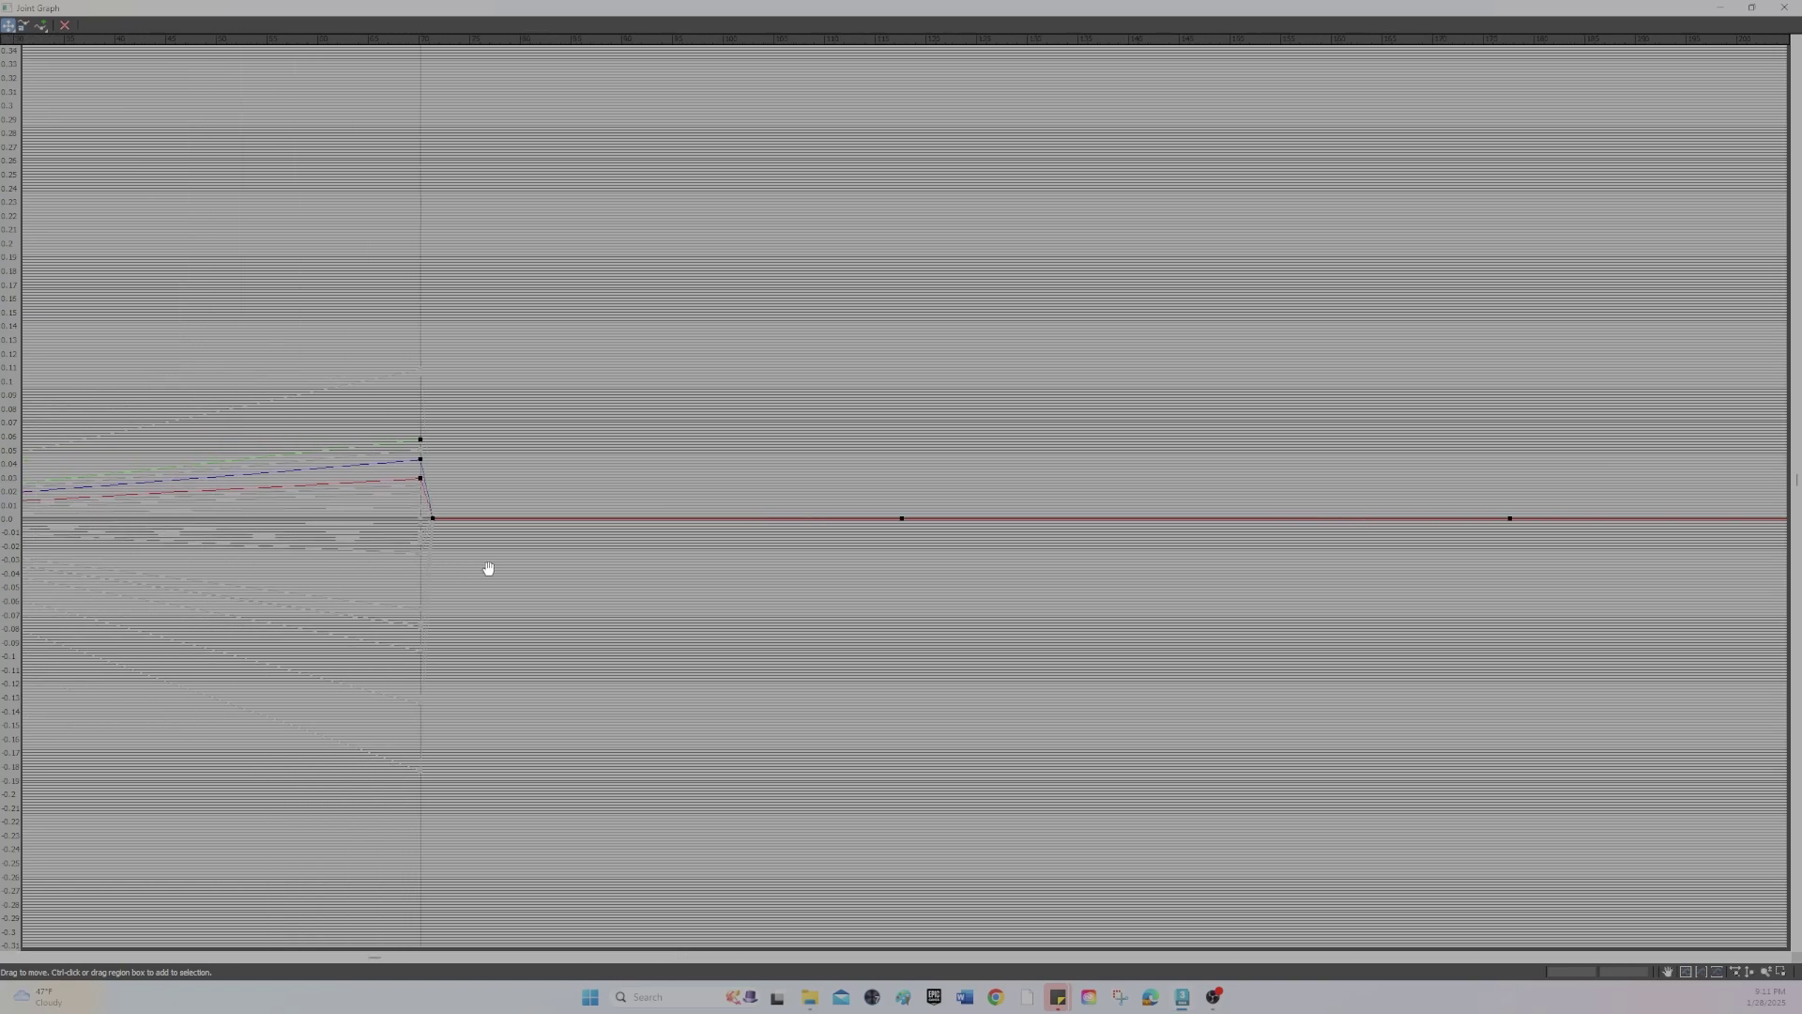
pyautogui.scroll(3, 433, 505)
pyautogui.moveTo(188, 536); pyautogui.dragTo(653, 582, button='middle')
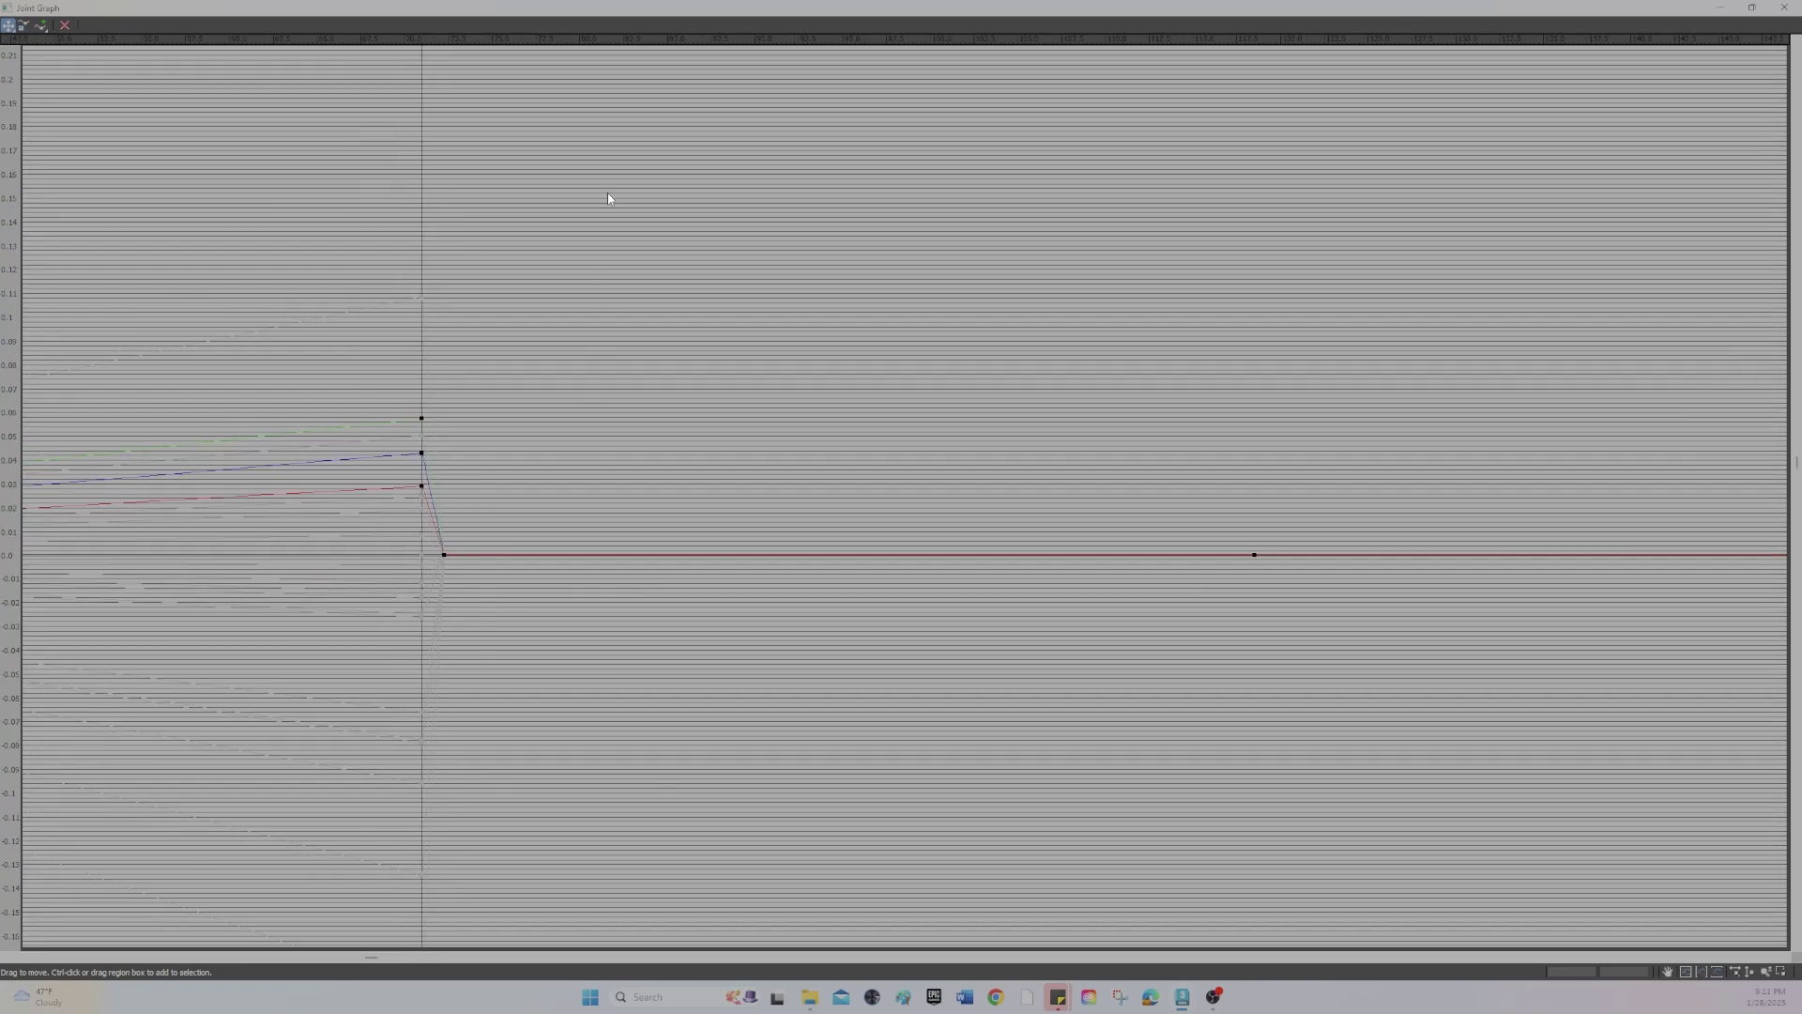
# Scrub back to frame 21 and check the knee angle's position against the zero-value keys in the Joint Graph.
pyautogui.moveTo(574, 16); pyautogui.dragTo(1121, 324)
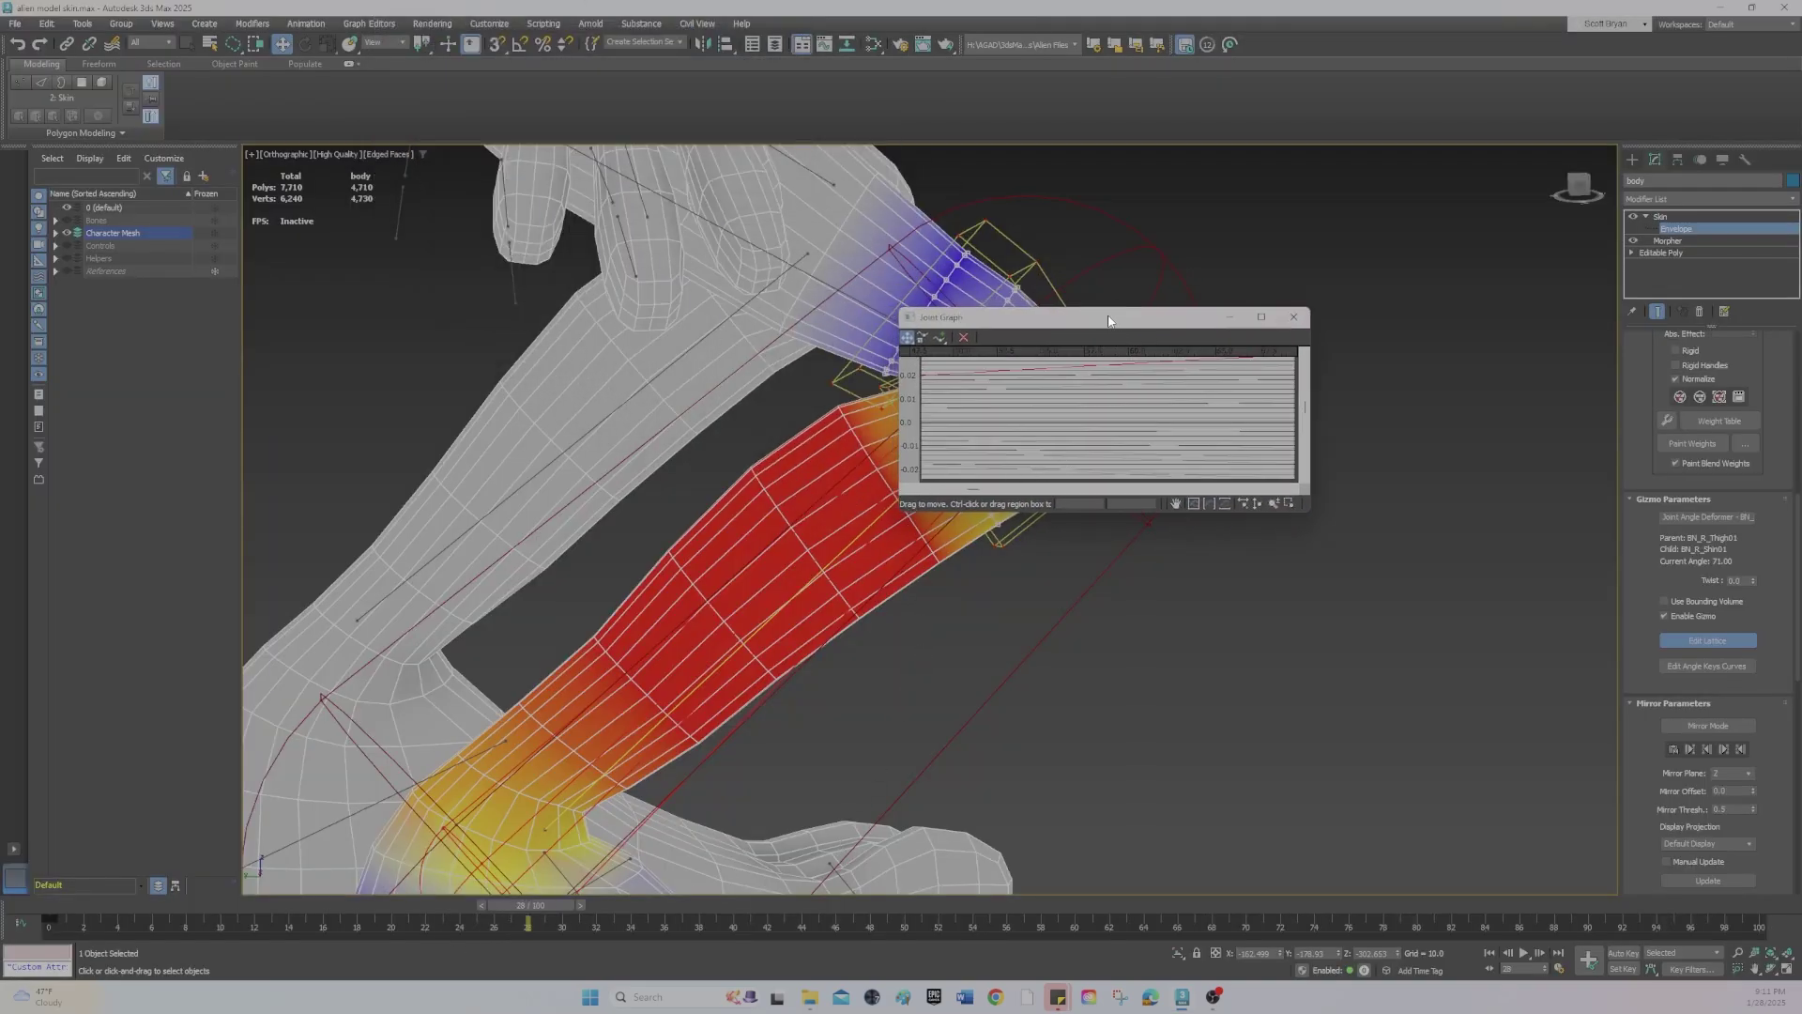
pyautogui.moveTo(1108, 321); pyautogui.dragTo(1280, 318)
pyautogui.moveTo(522, 908); pyautogui.dragTo(418, 900)
pyautogui.press('w')
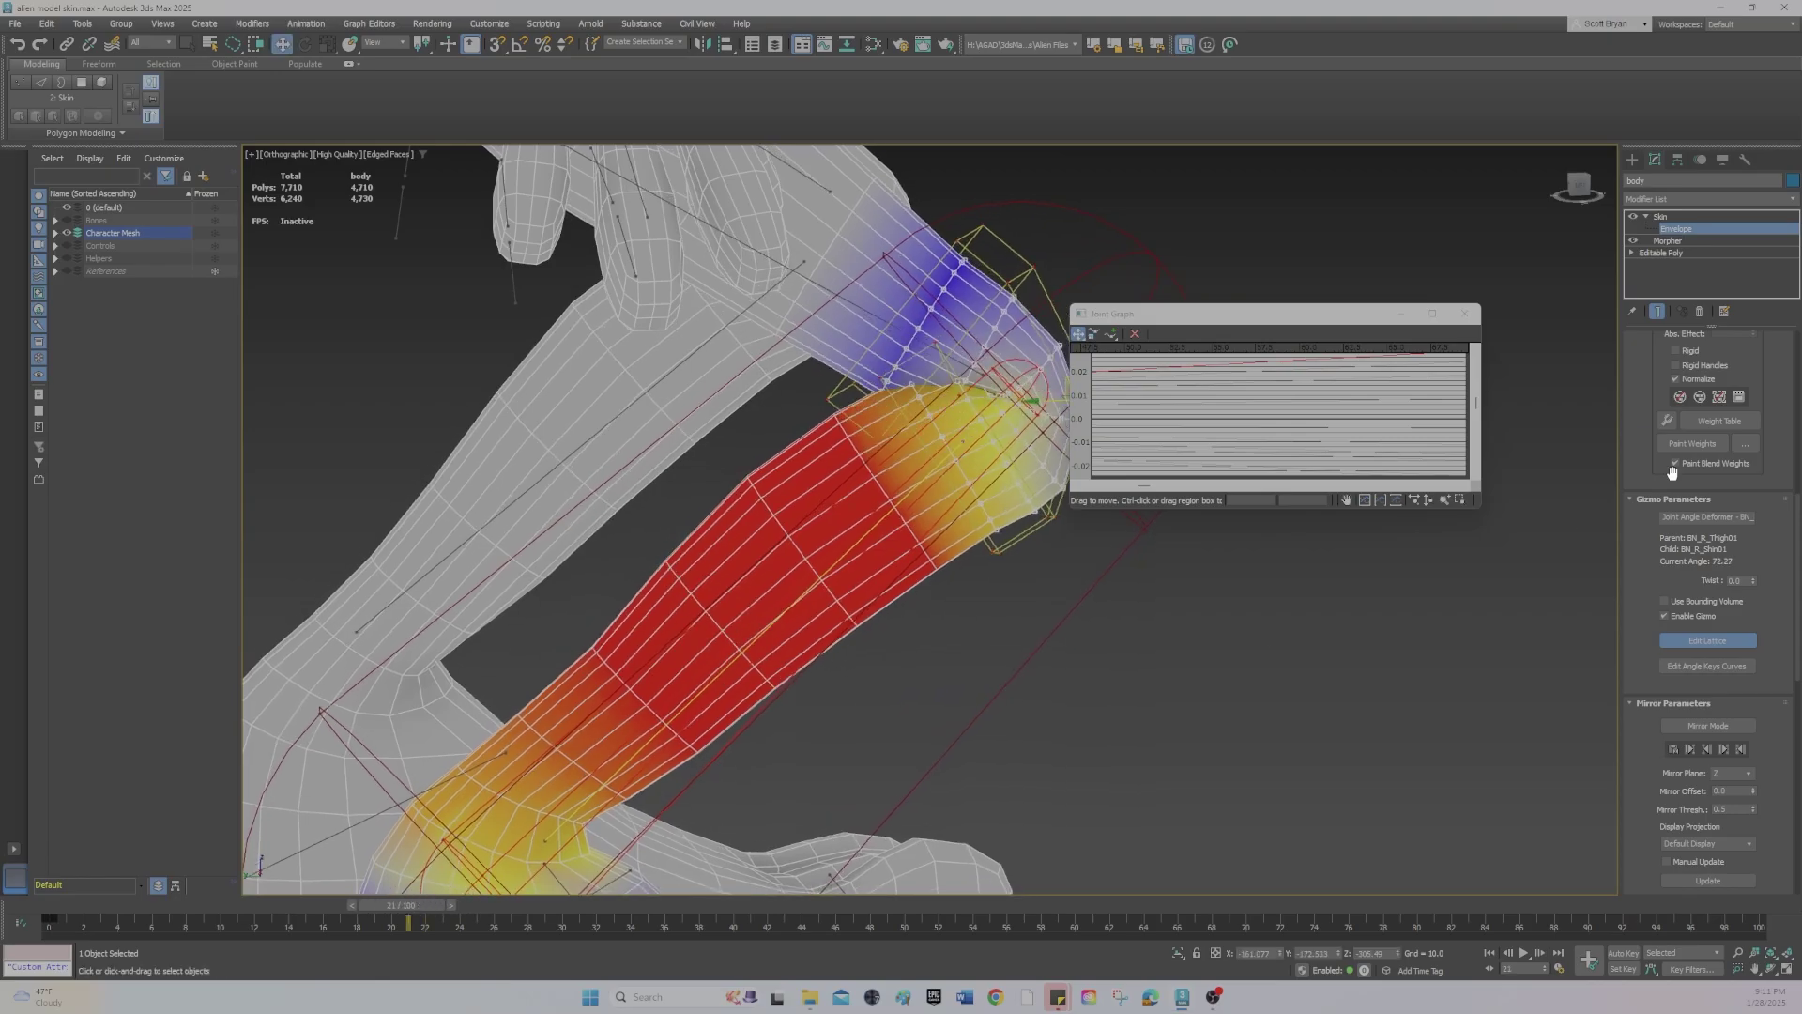
pyautogui.click(1433, 314)
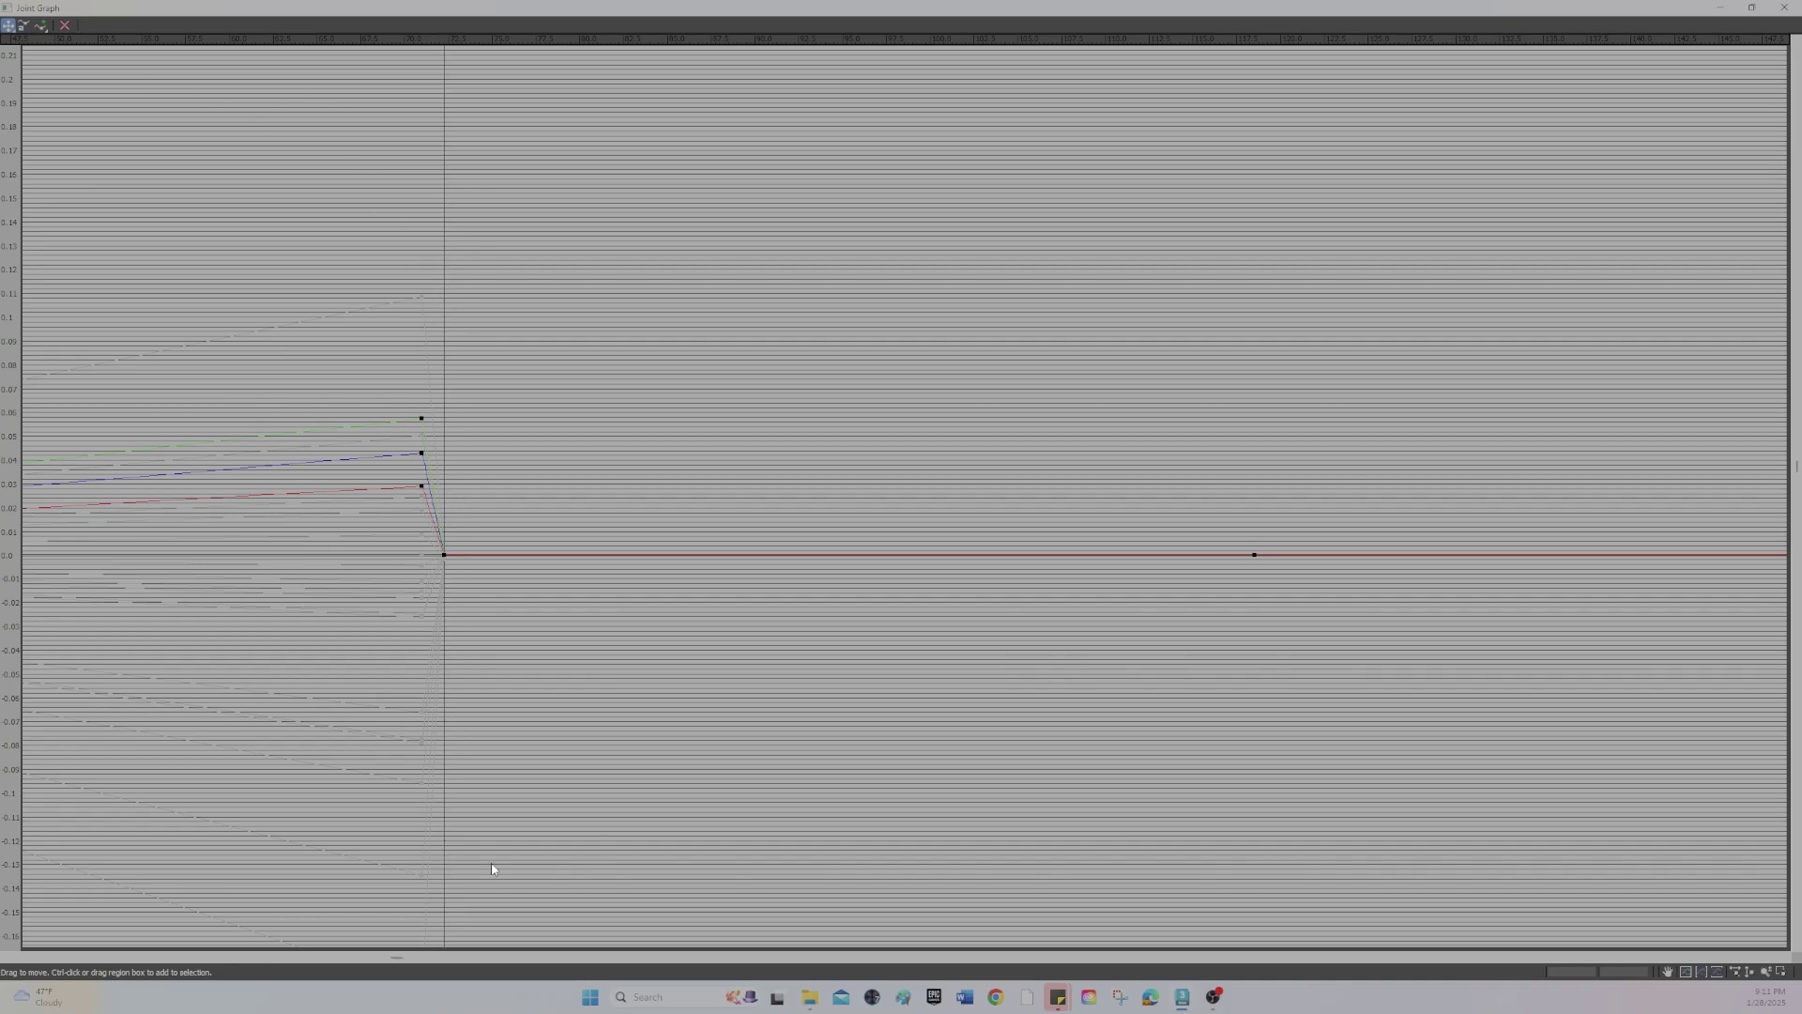
pyautogui.moveTo(444, 507); pyautogui.dragTo(583, 506, button='middle')
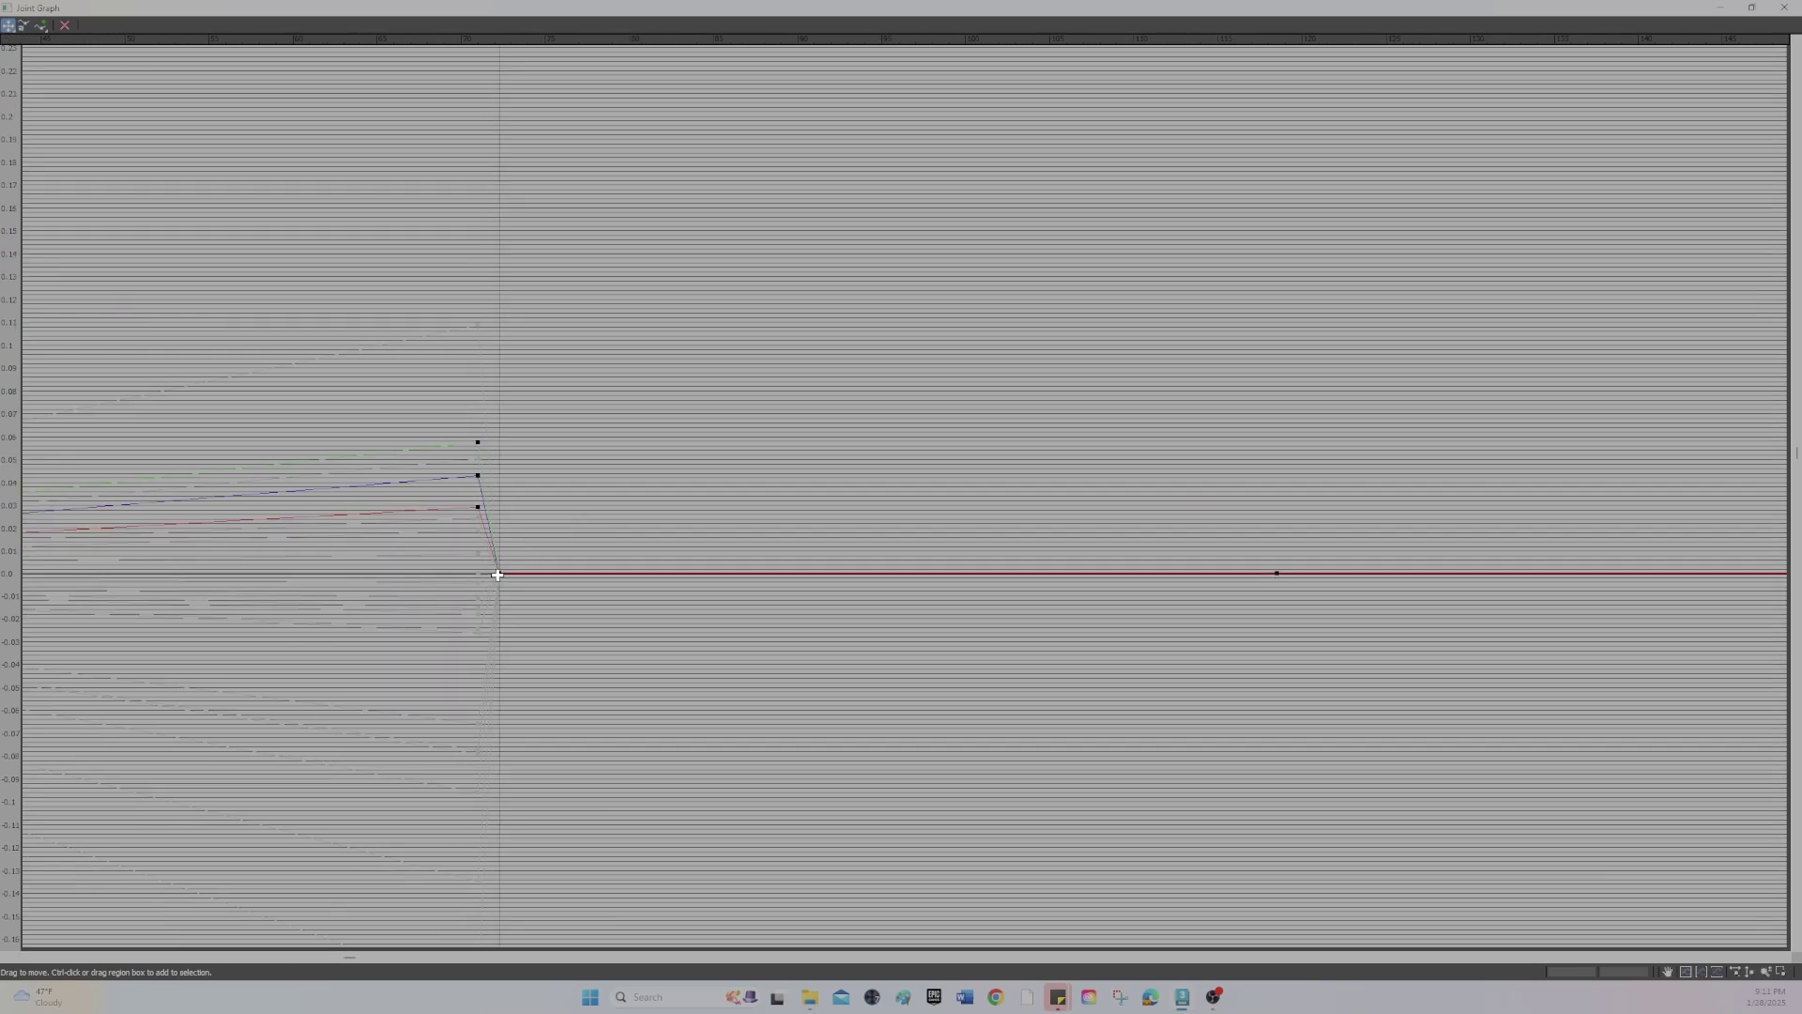
# Enlarge the Joint Graph window and scrub between frames 21 and 22 to compare the knee crease with the curve keys.
pyautogui.moveTo(578, 8); pyautogui.dragTo(597, 108)
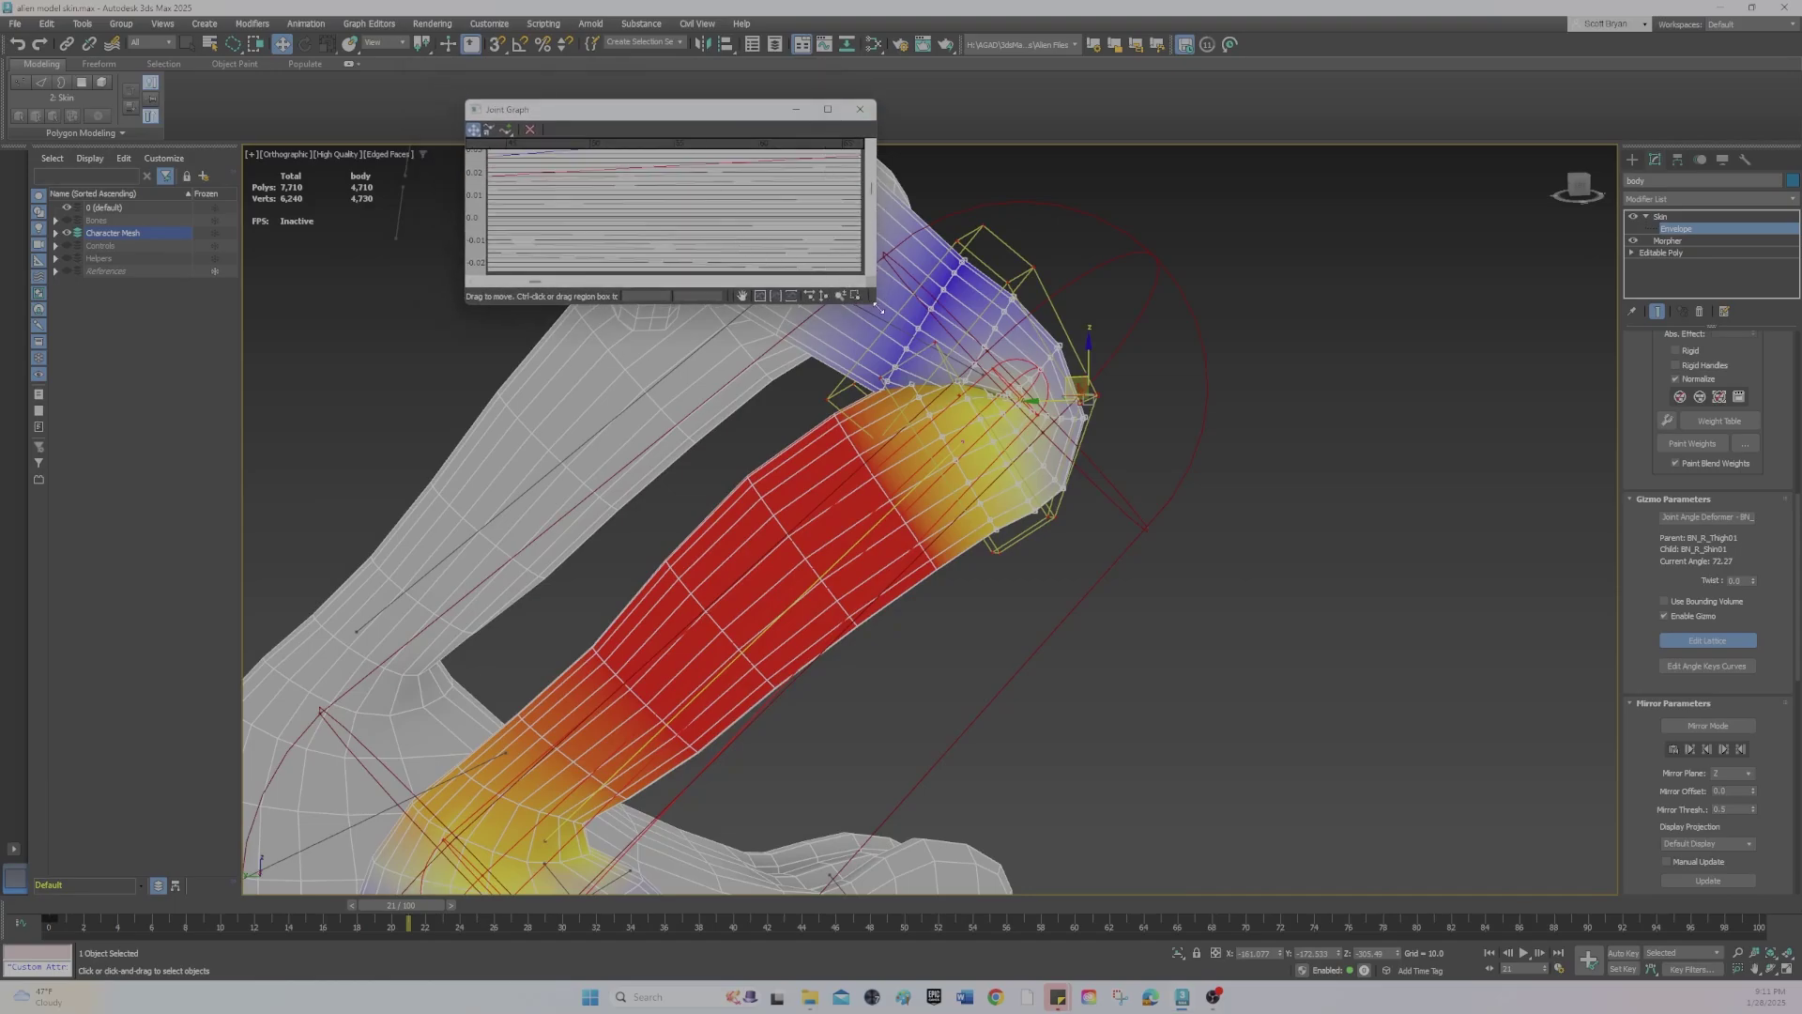
pyautogui.moveTo(880, 307); pyautogui.dragTo(1208, 670)
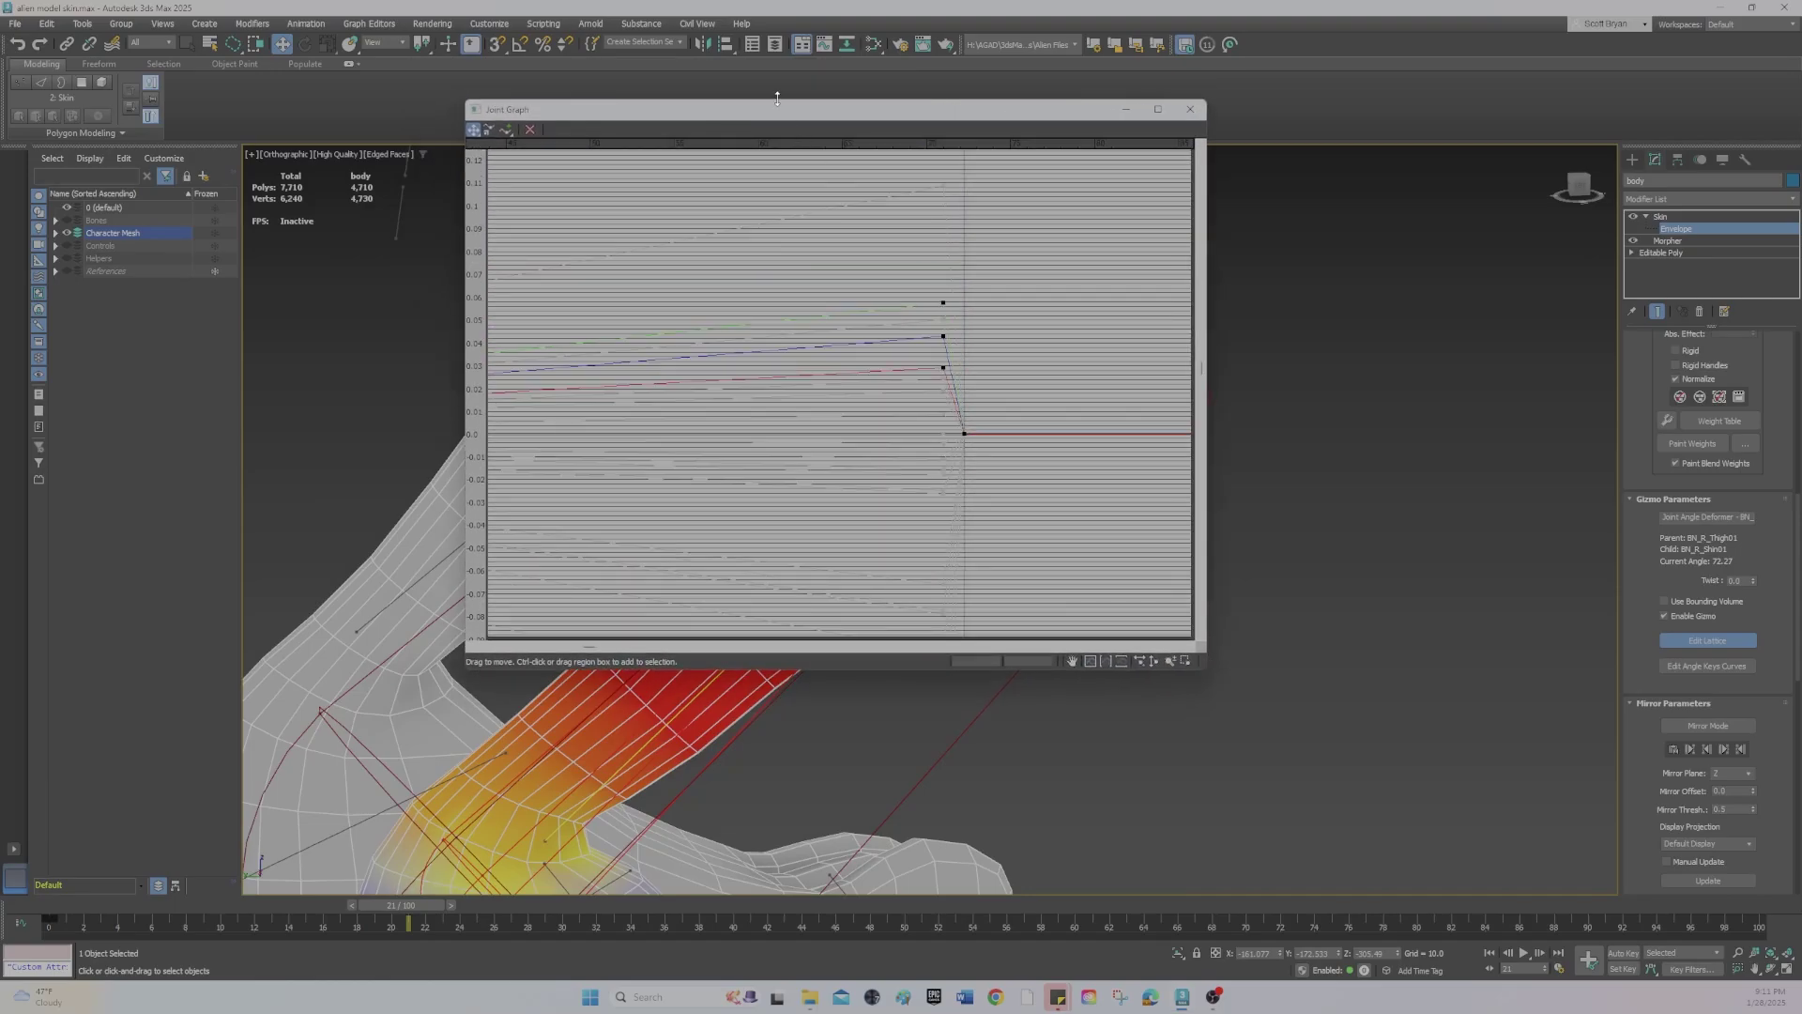
pyautogui.moveTo(777, 98); pyautogui.dragTo(925, 92)
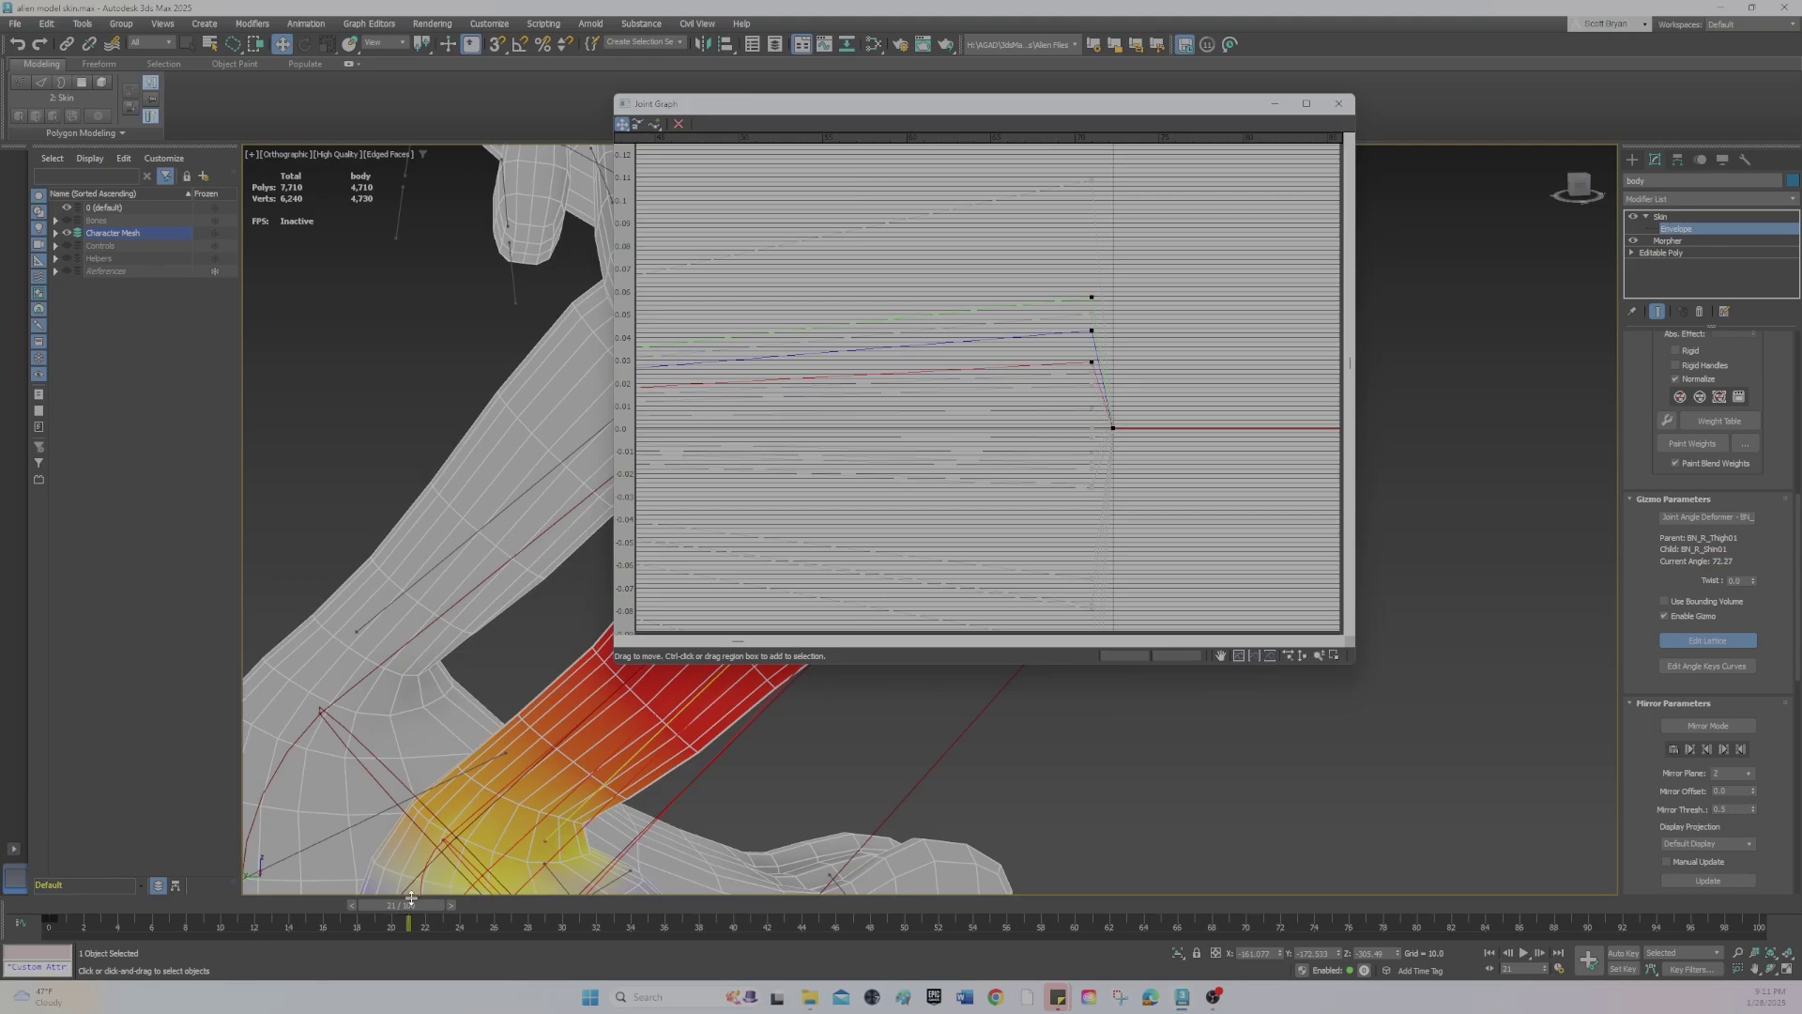
pyautogui.moveTo(404, 898); pyautogui.dragTo(447, 893)
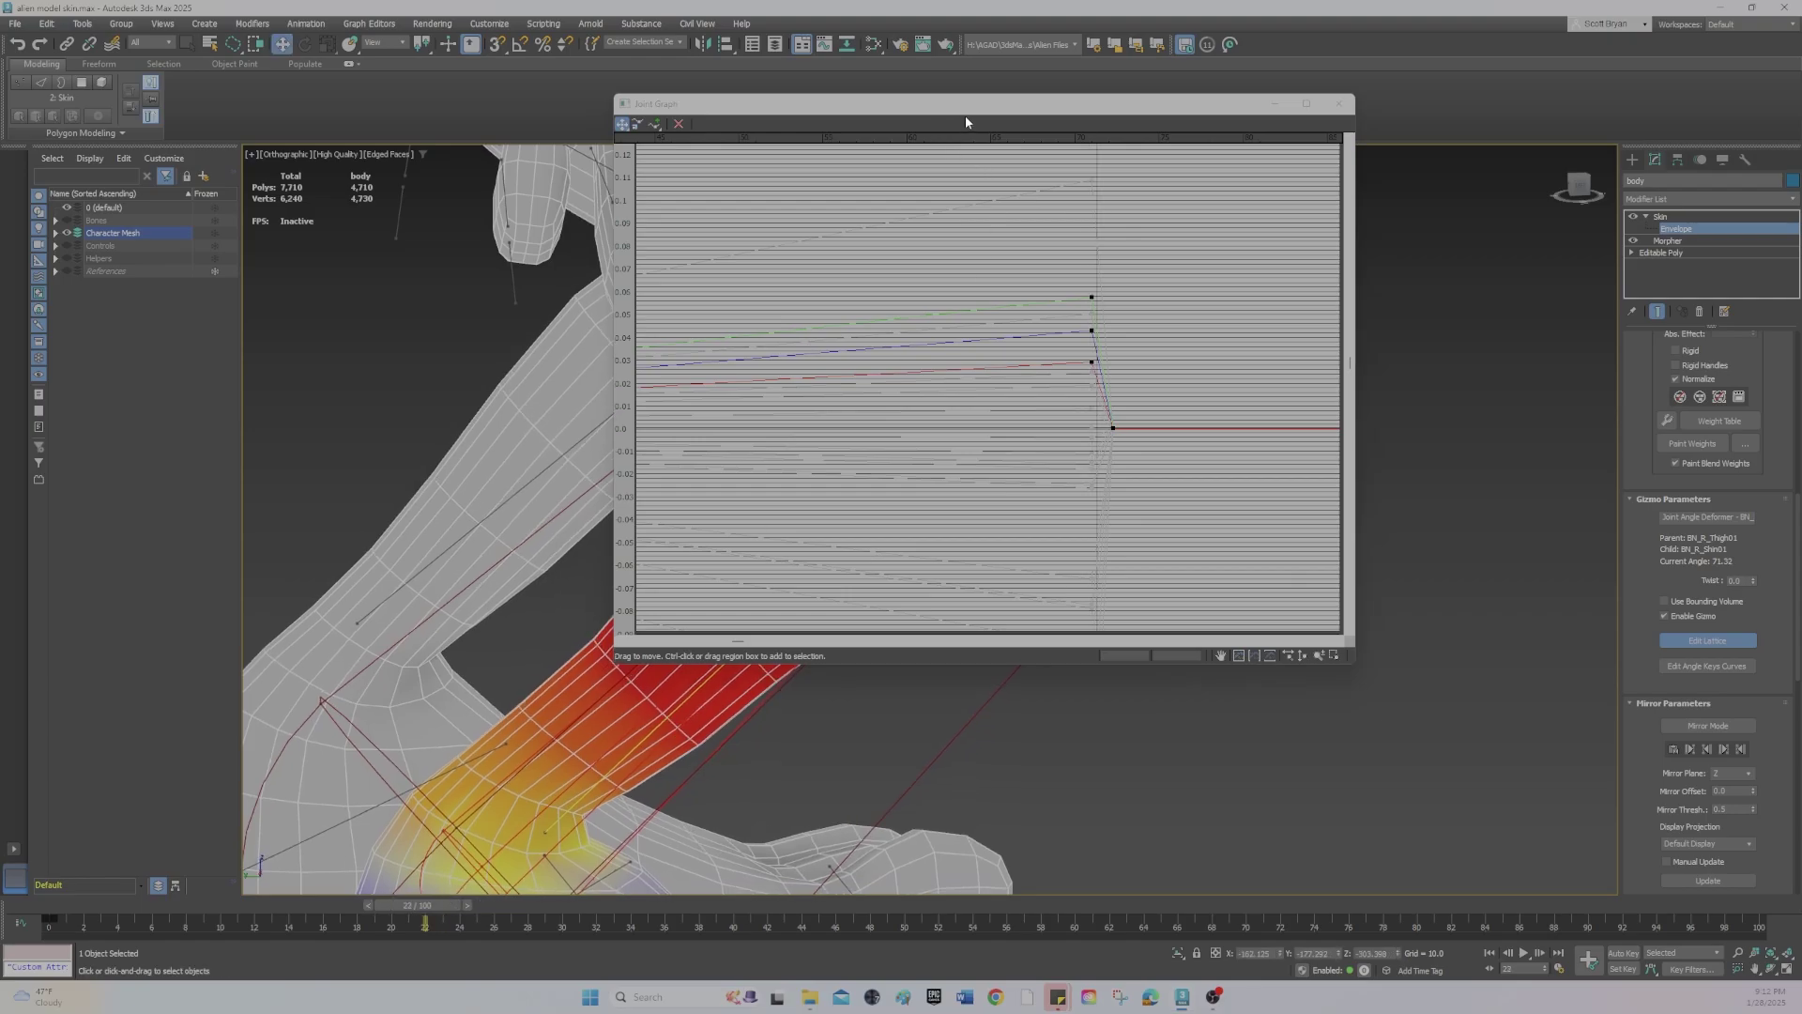
pyautogui.moveTo(966, 120); pyautogui.dragTo(1399, 212)
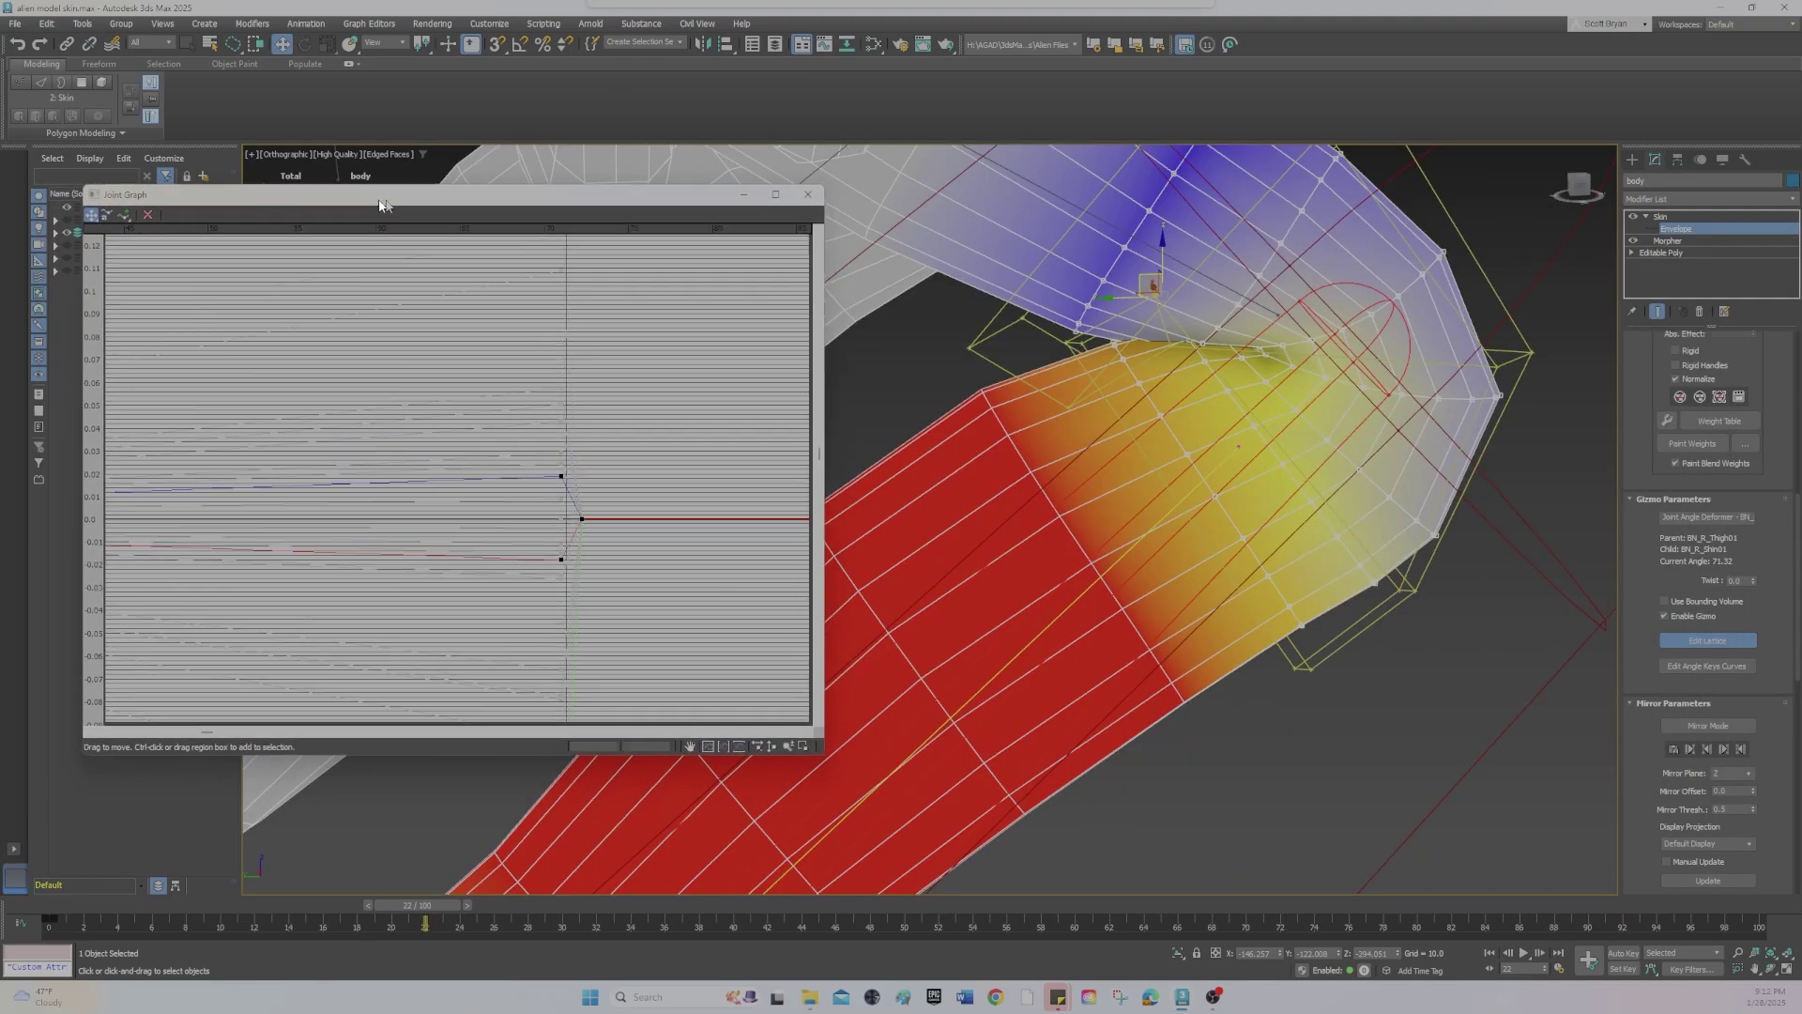
pyautogui.moveTo(435, 206); pyautogui.dragTo(392, 205)
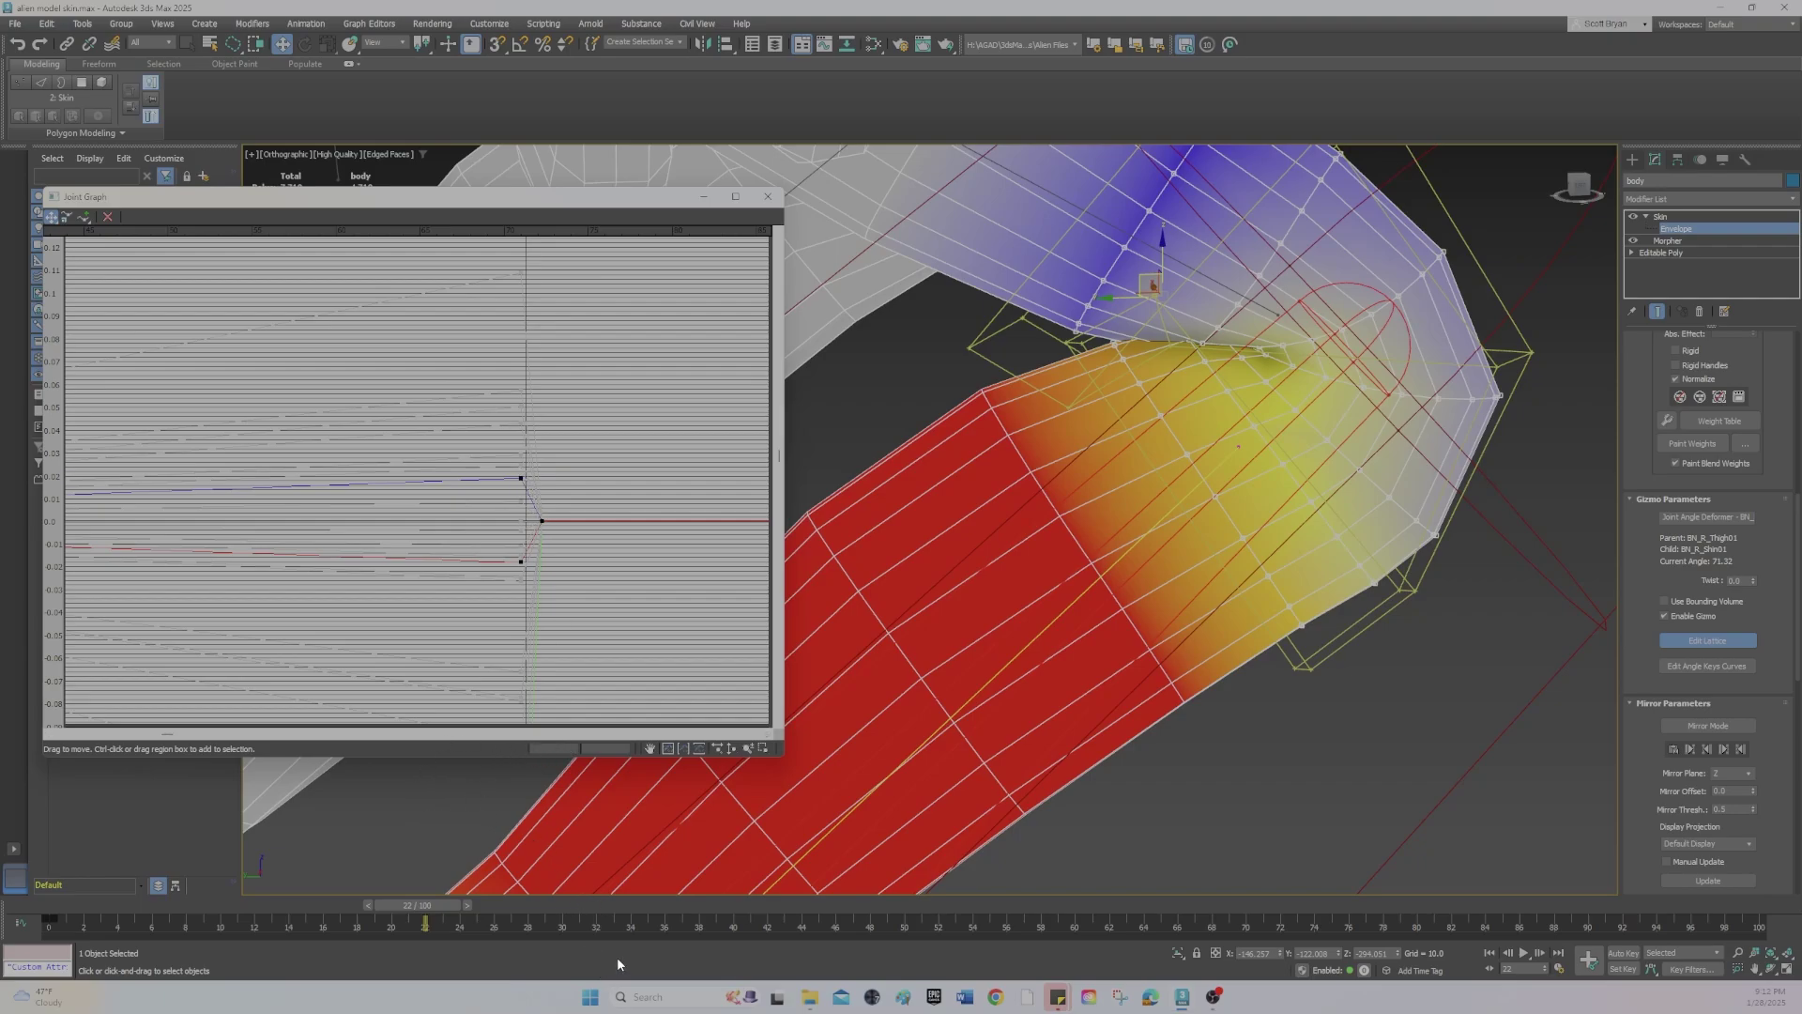
pyautogui.moveTo(428, 912); pyautogui.dragTo(425, 912)
pyautogui.press('w')
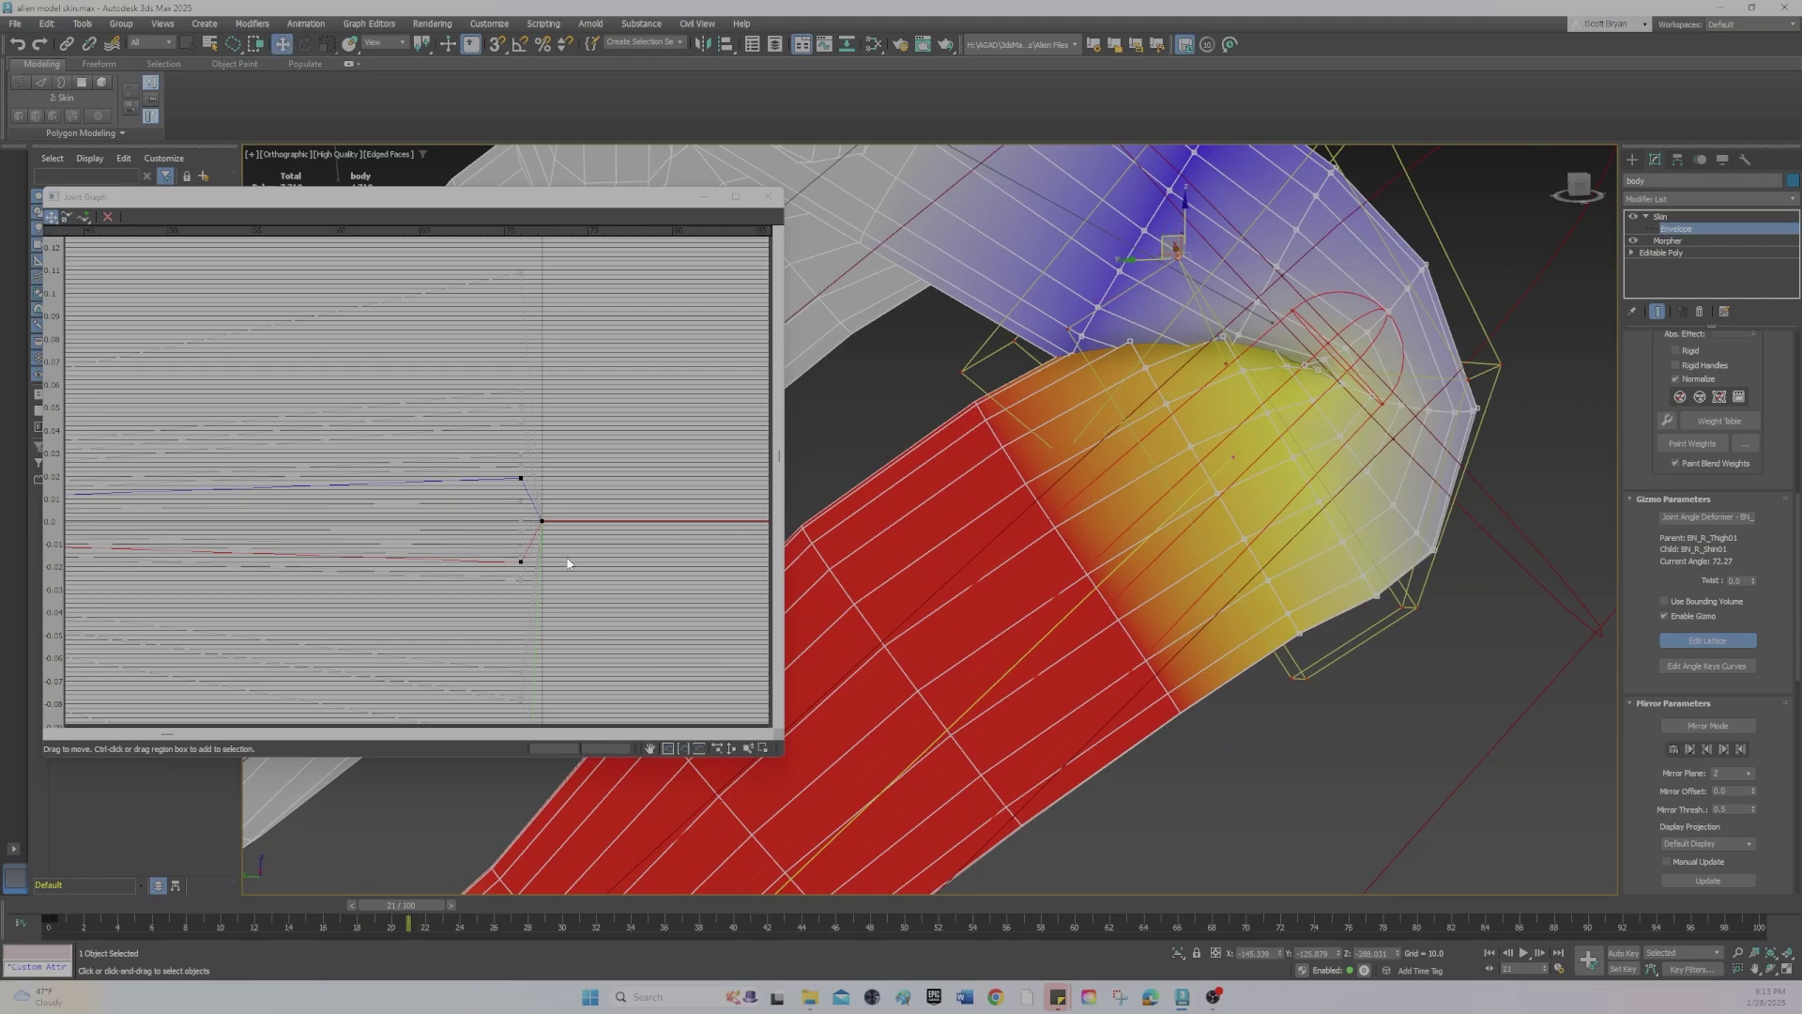
# Return to frame 0 and select all the lattice points around the right knee to show their curves in the Joint Graph.
pyautogui.press('Home')
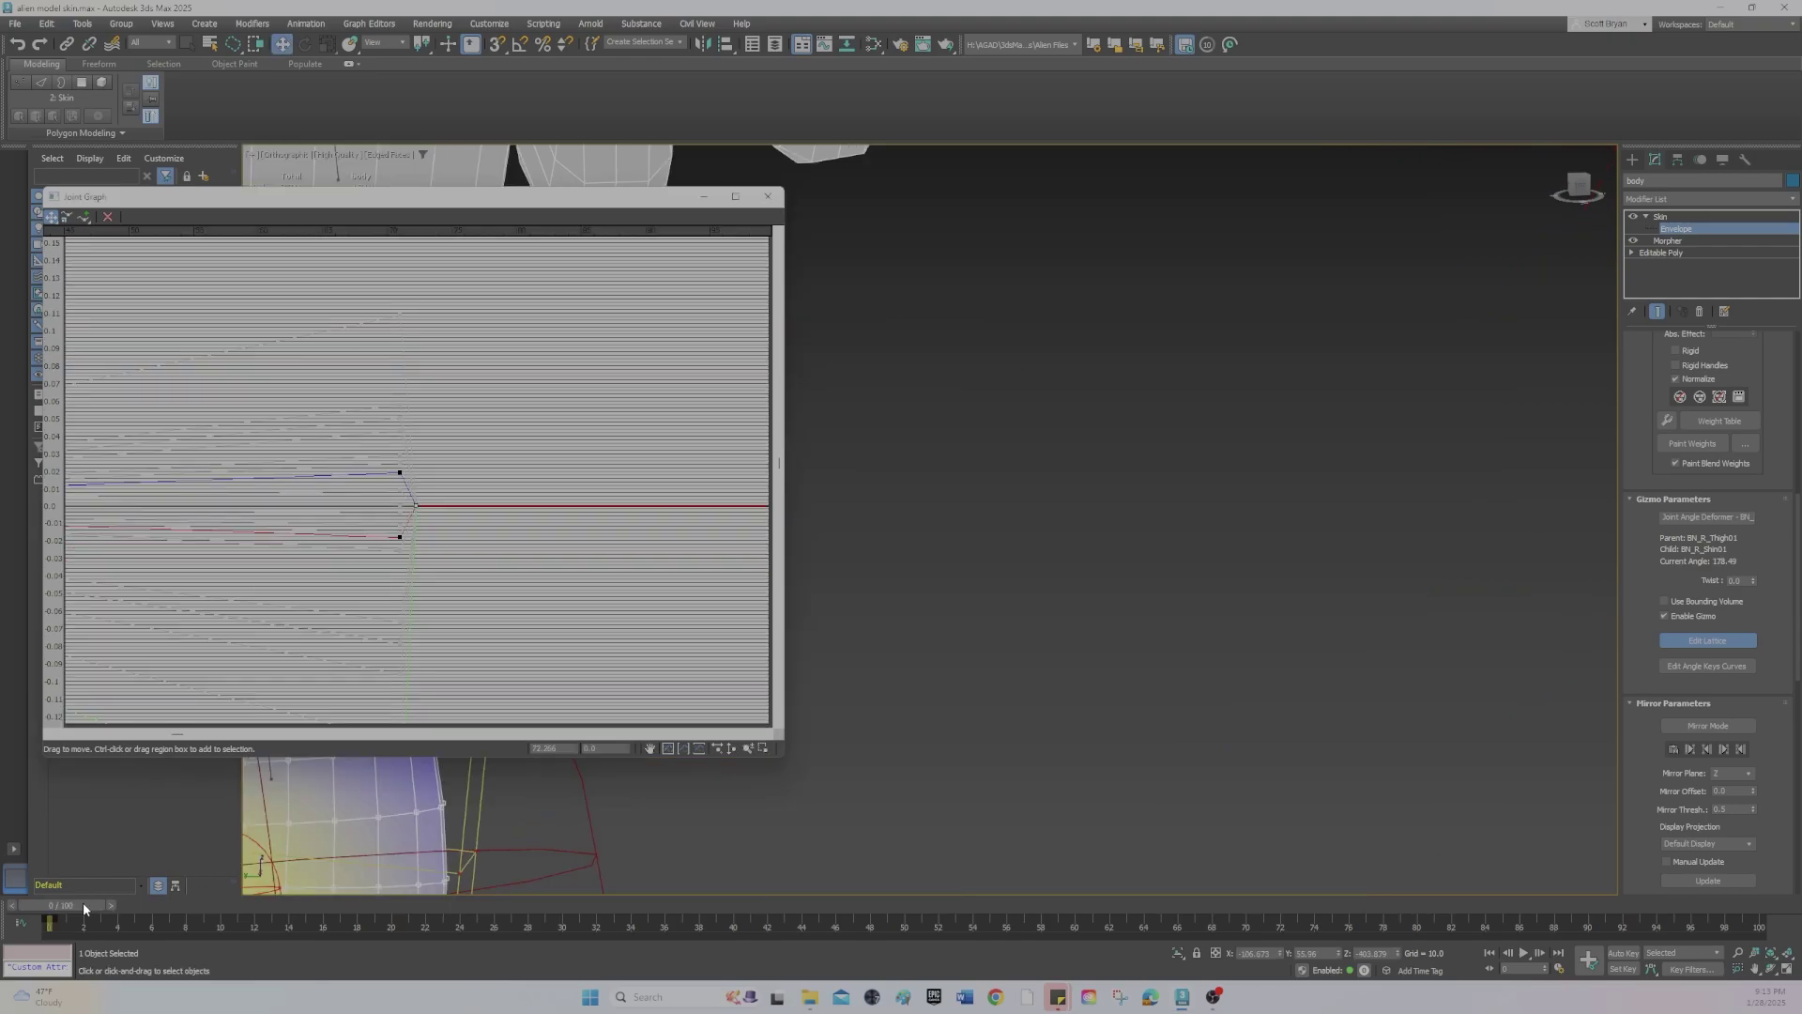
pyautogui.moveTo(66, 903)
pyautogui.mouseDown()
pyautogui.moveTo(432, 903)
pyautogui.moveTo(56, 882)
pyautogui.mouseUp()
pyautogui.moveTo(375, 196); pyautogui.dragTo(1155, 235)
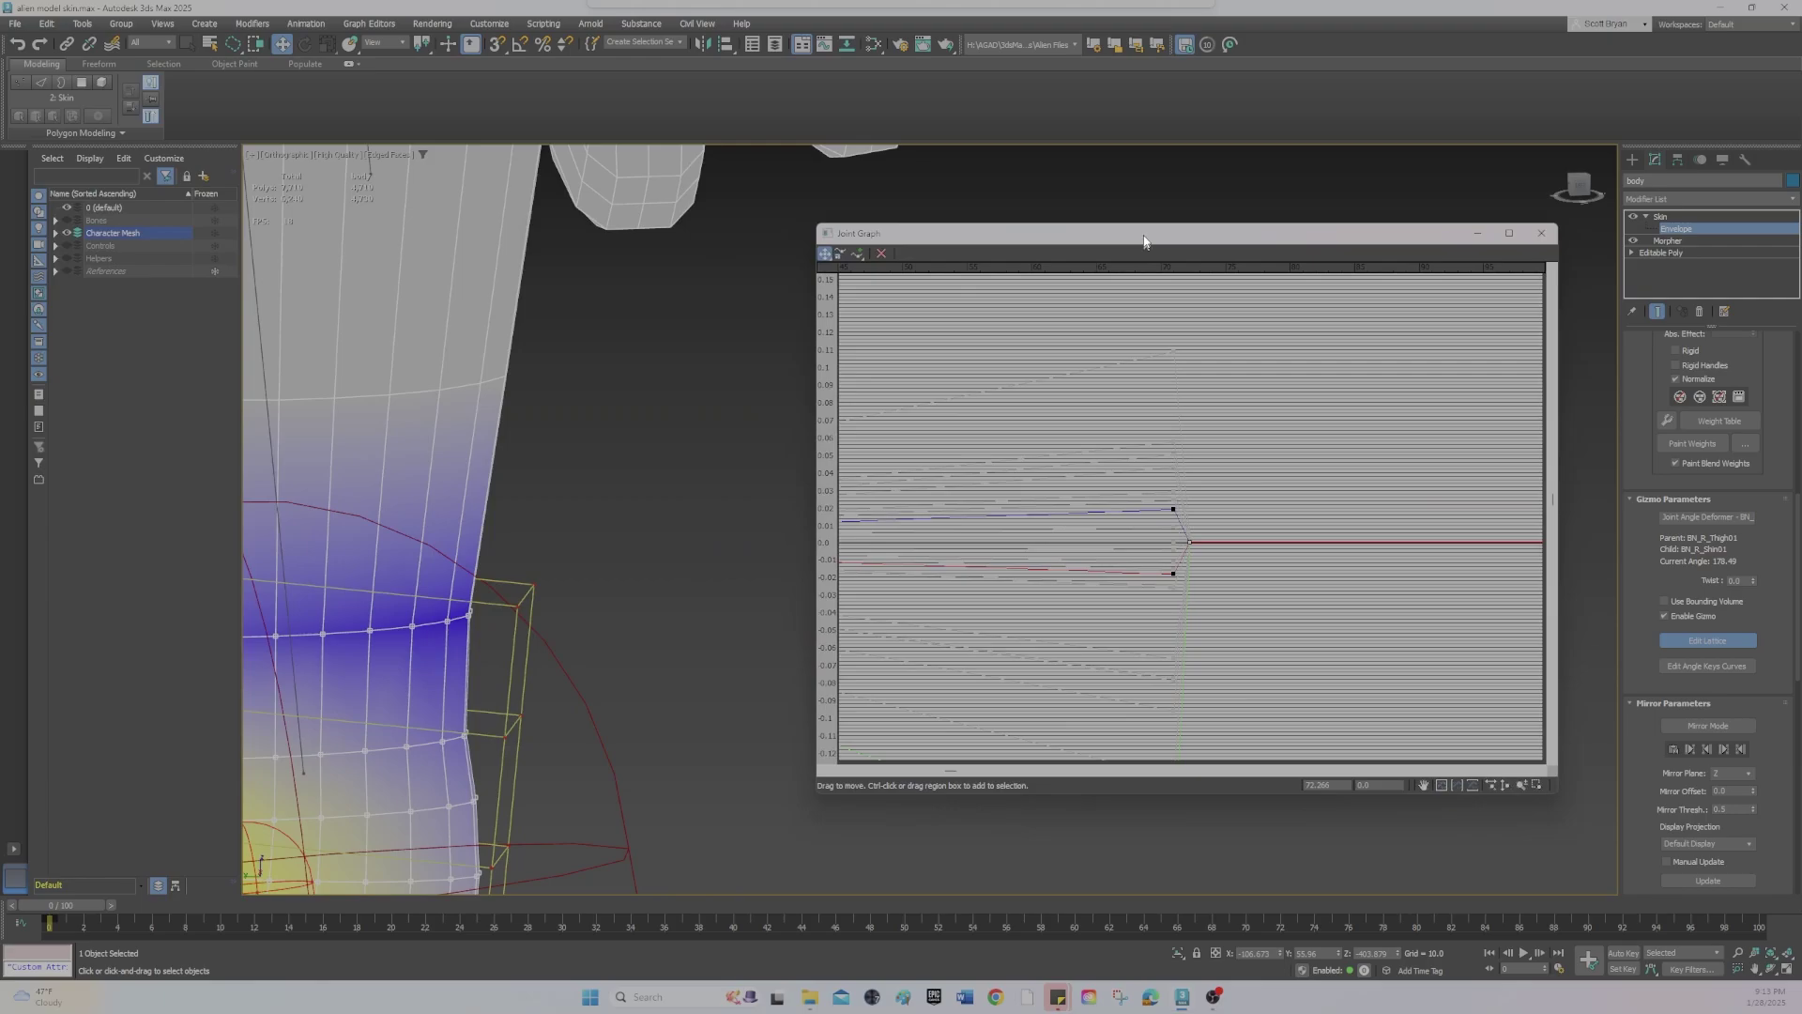
pyautogui.moveTo(638, 563); pyautogui.dragTo(740, 441, button='middle')
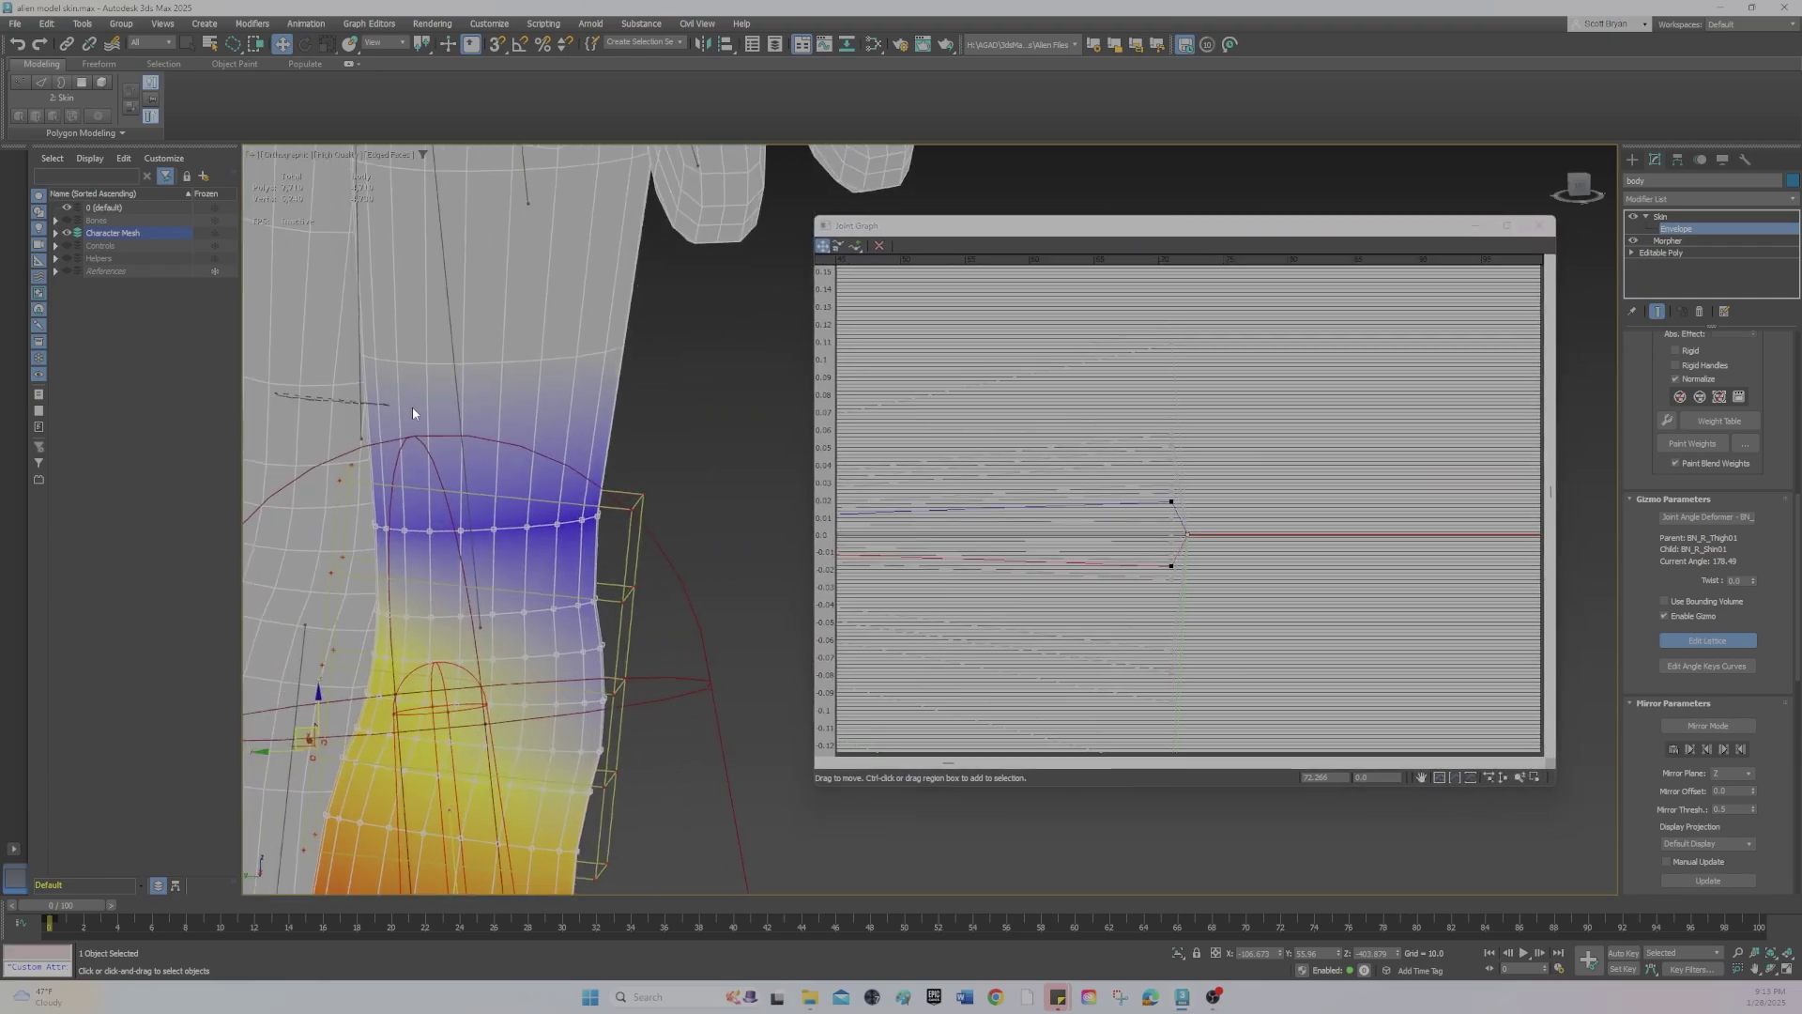
pyautogui.moveTo(291, 405)
pyautogui.mouseDown()
pyautogui.moveTo(611, 453)
pyautogui.moveTo(692, 779)
pyautogui.mouseUp()
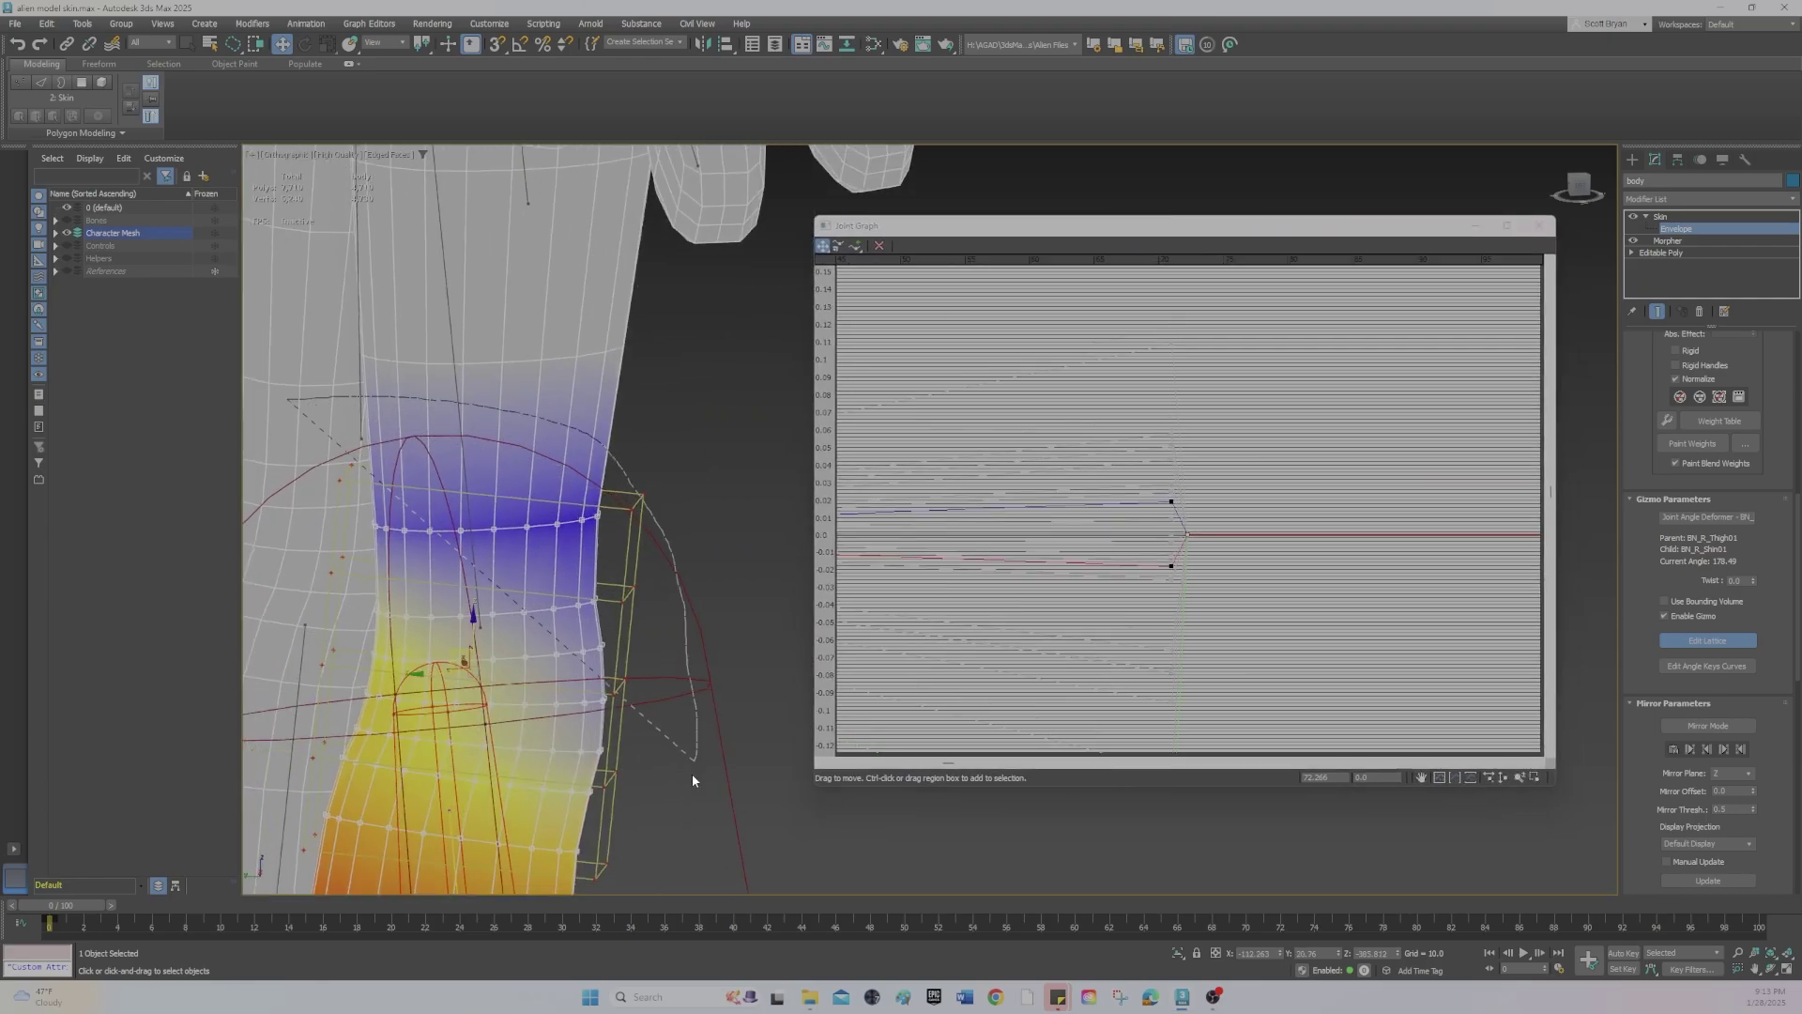
pyautogui.moveTo(543, 377)
pyautogui.mouseDown()
pyautogui.moveTo(652, 646)
pyautogui.moveTo(637, 667)
pyautogui.mouseUp()
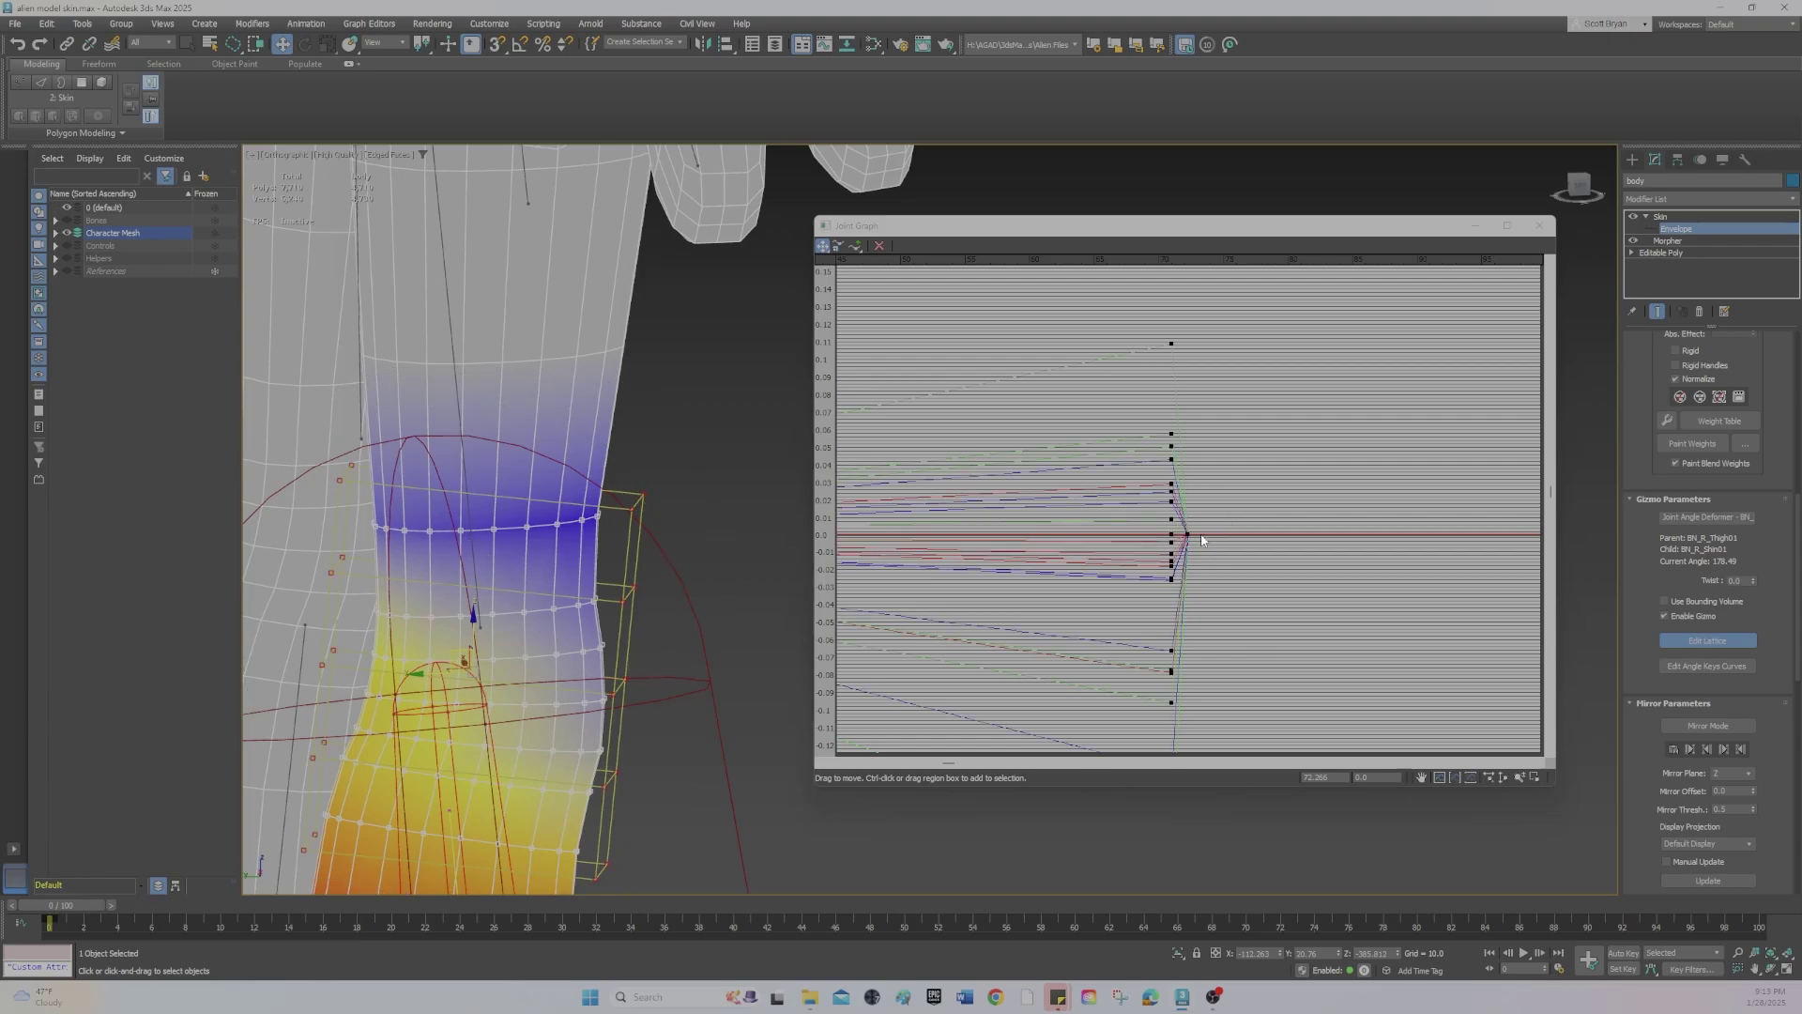
# Move the zero-value keys just past the knee's bent-pose keys to an angle of about 118 in the Joint Graph.
pyautogui.scroll(3, 926, 841)
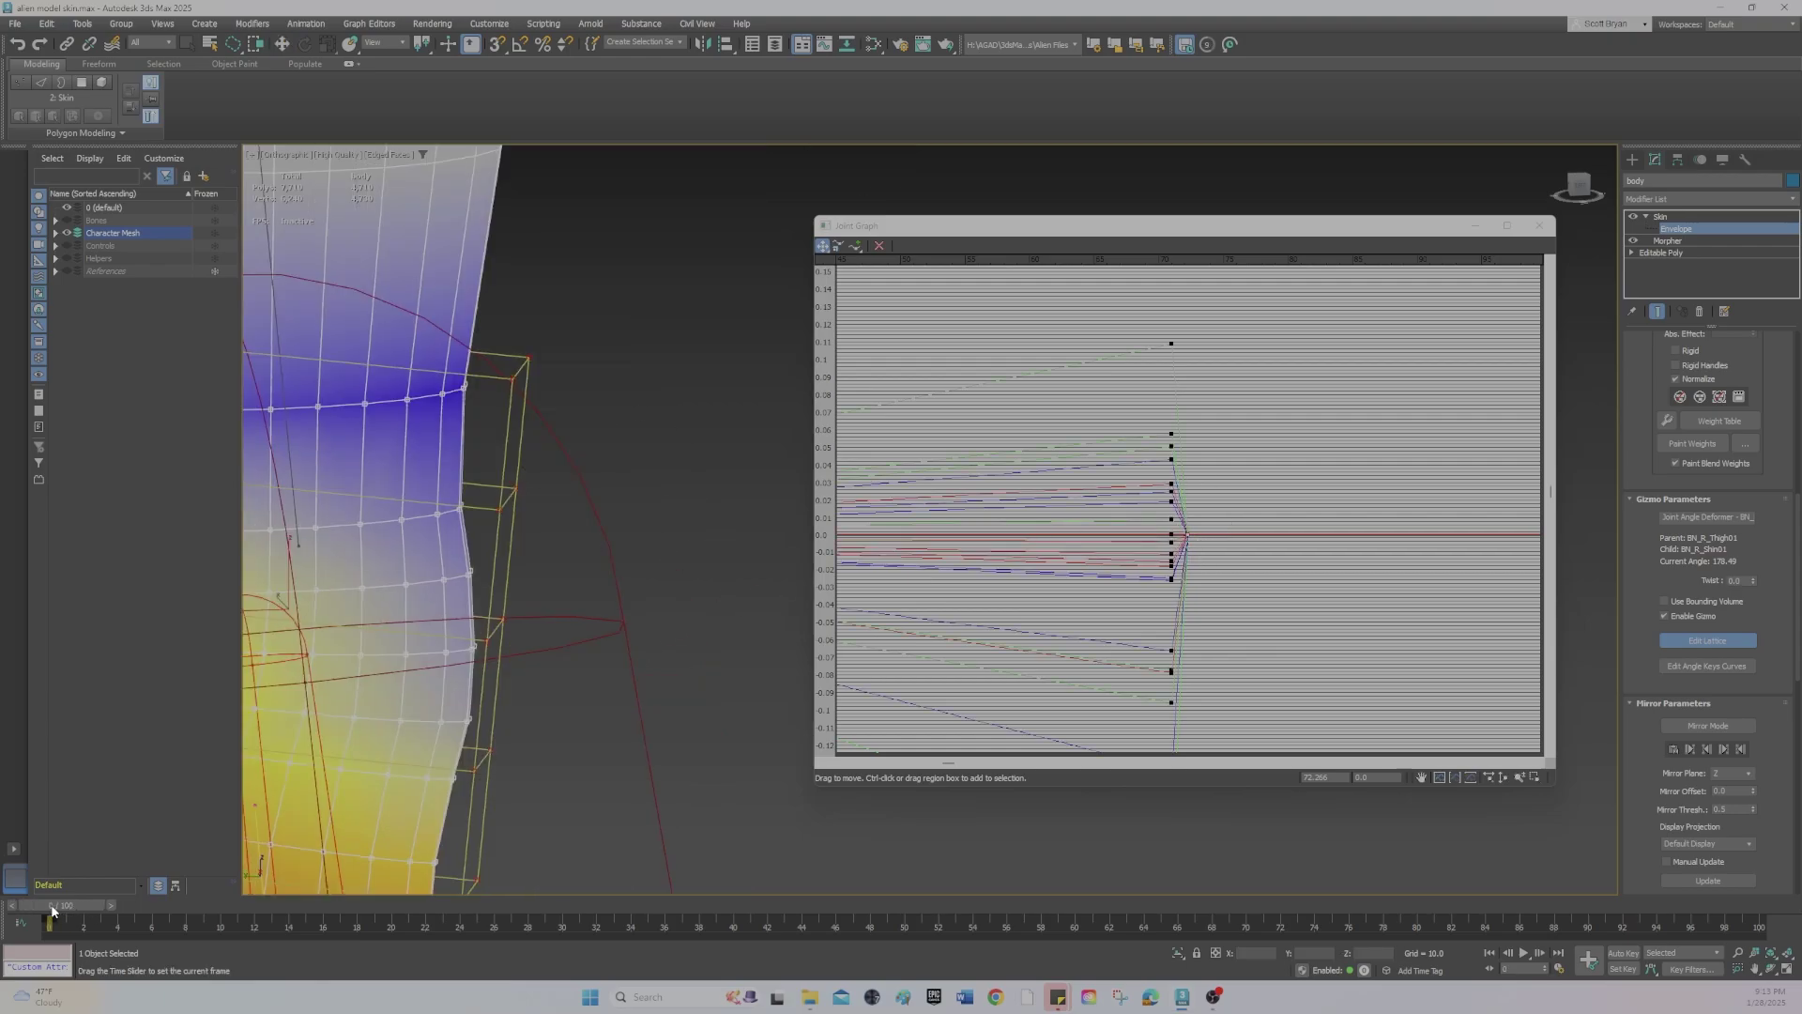
pyautogui.press('w')
pyautogui.scroll(3, 1152, 593)
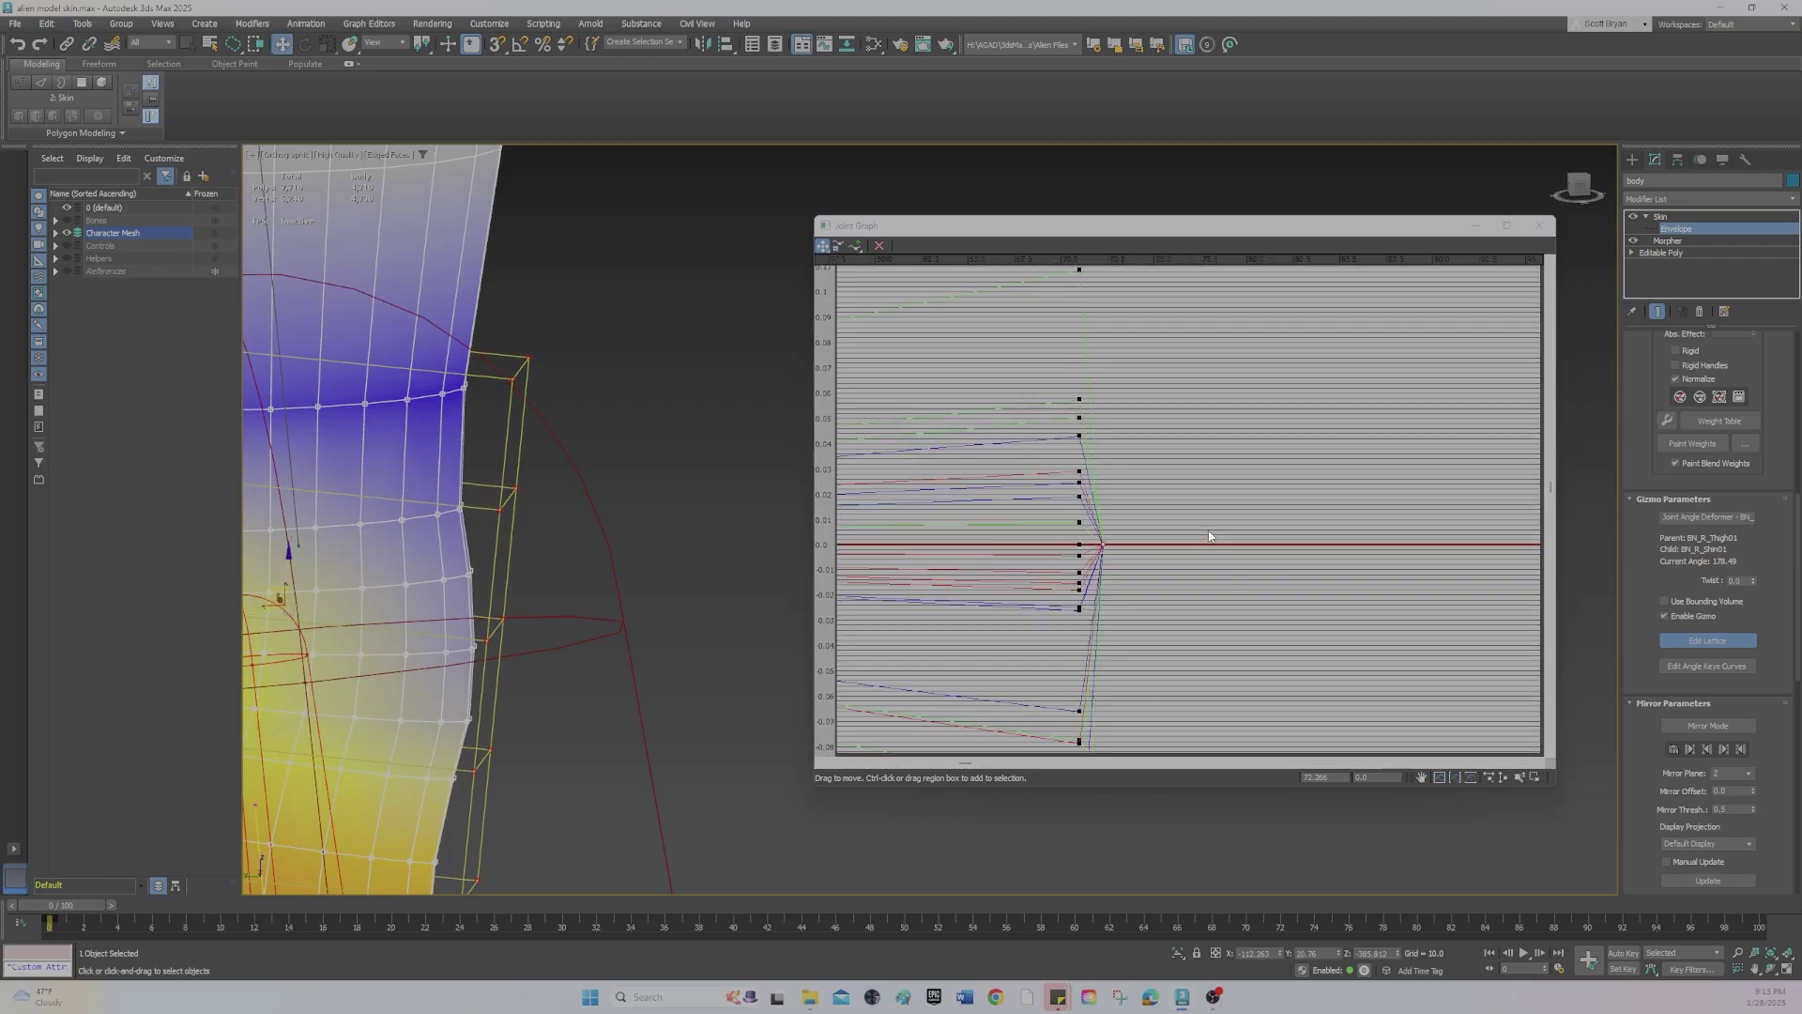
pyautogui.scroll(-5, 1135, 565)
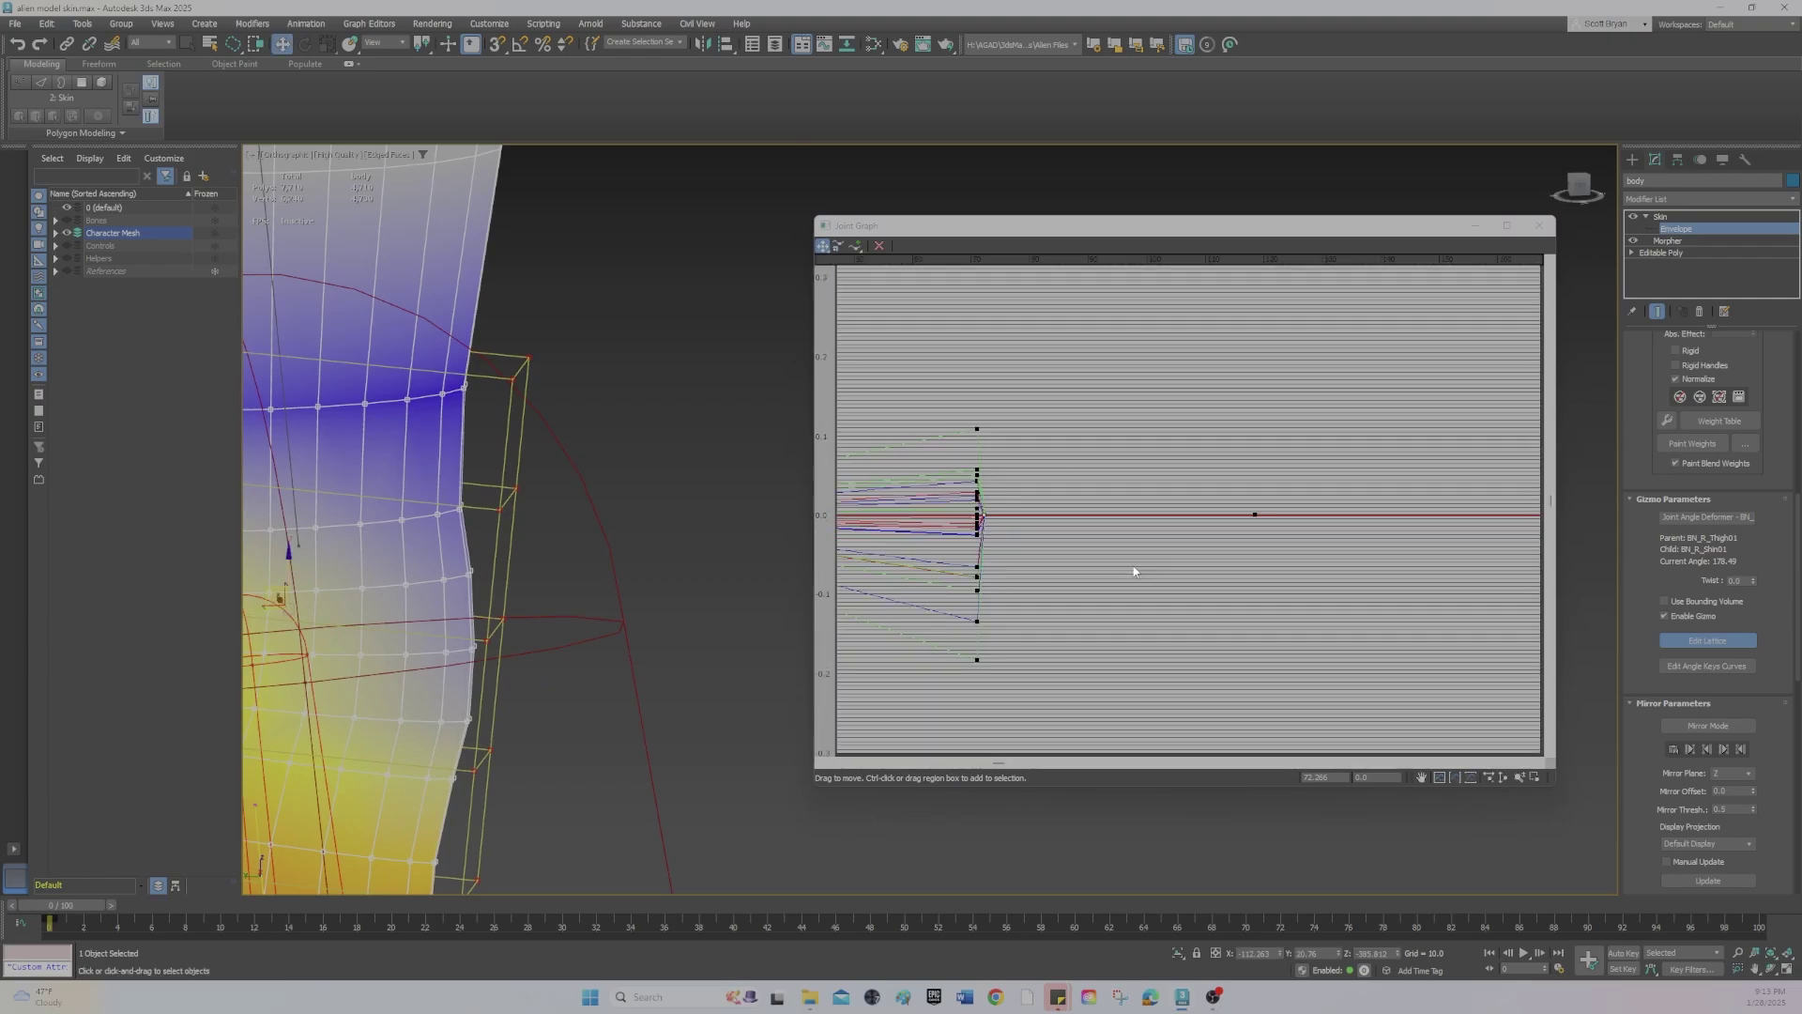
pyautogui.scroll(3, 1003, 535)
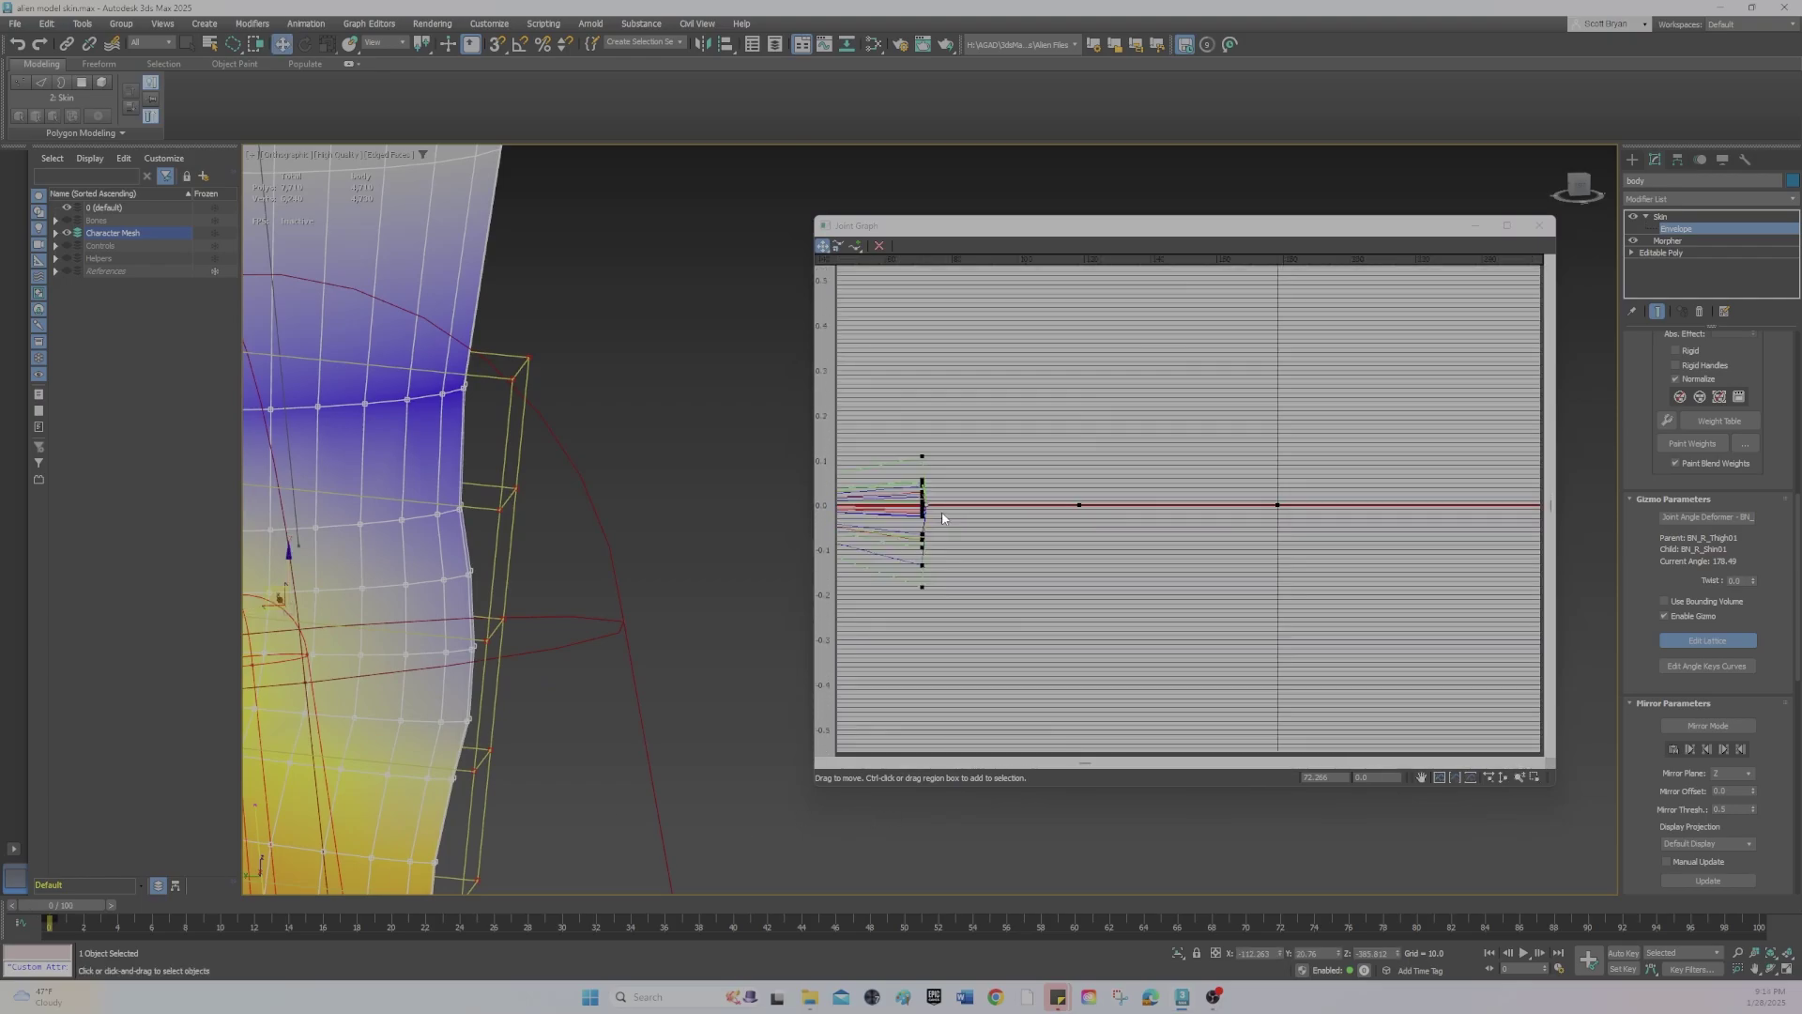
pyautogui.moveTo(1002, 535); pyautogui.dragTo(1106, 555, button='middle')
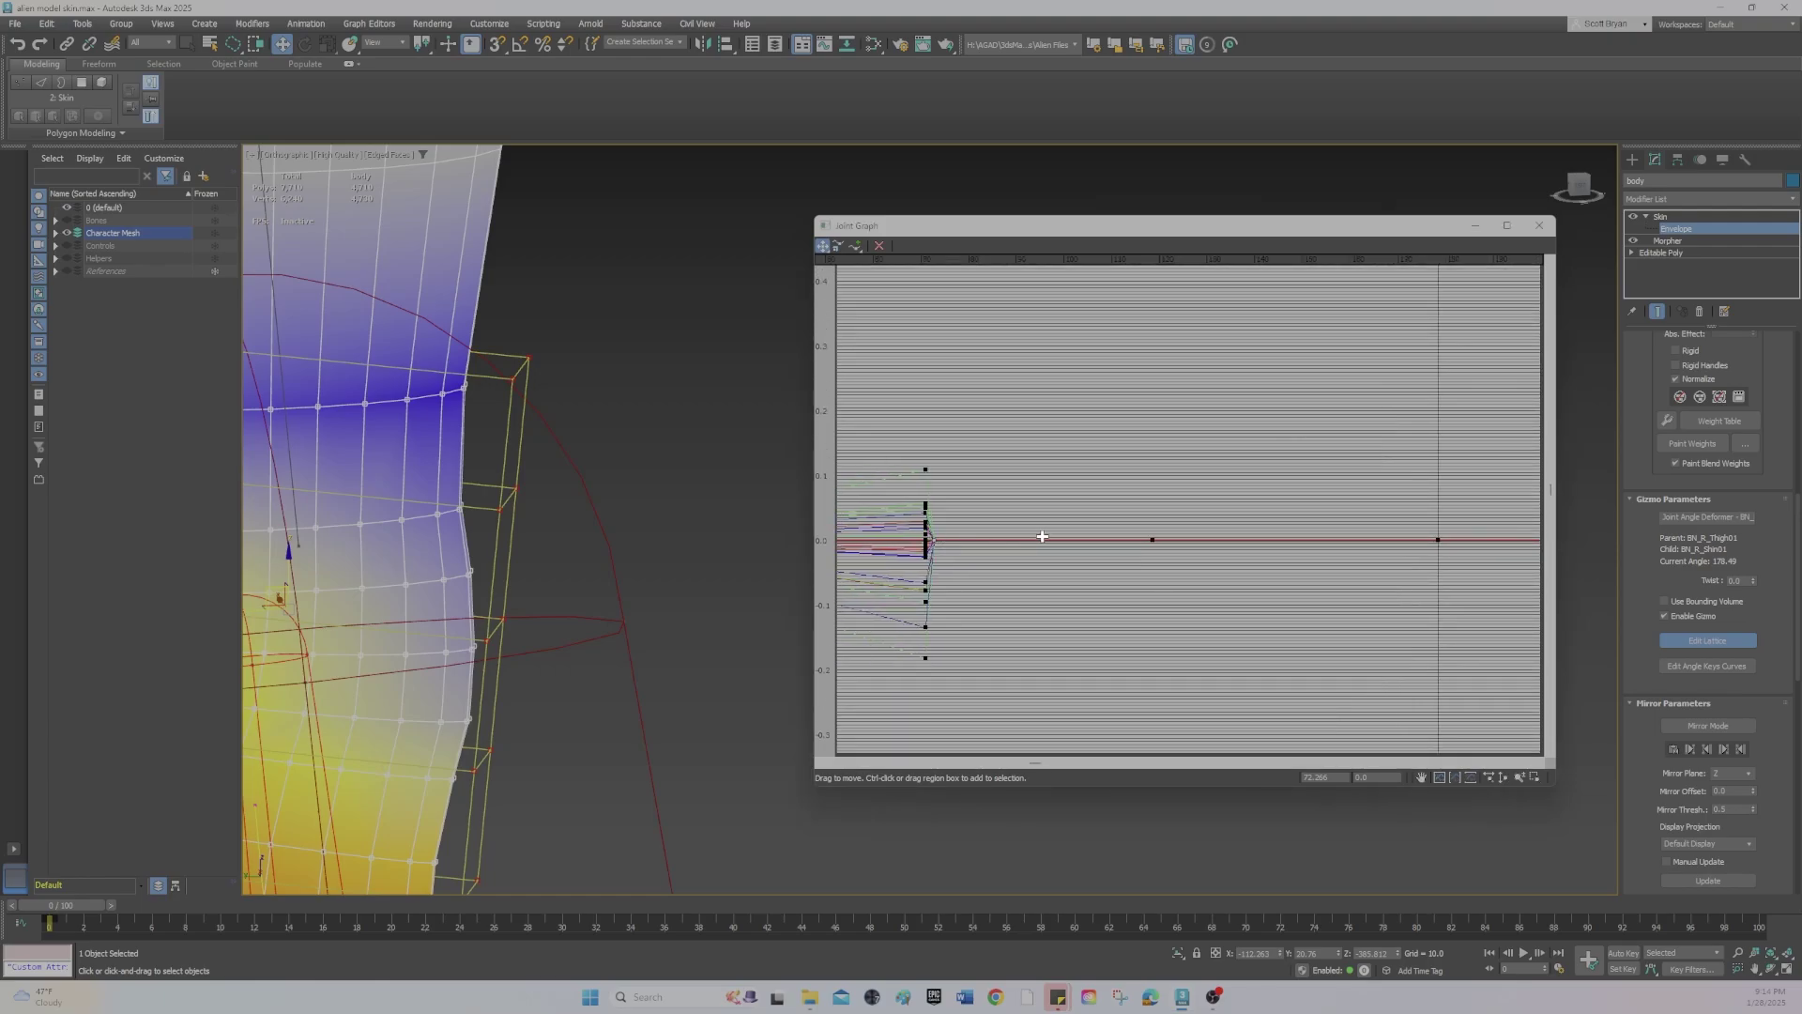
pyautogui.moveTo(1154, 537); pyautogui.dragTo(1153, 539)
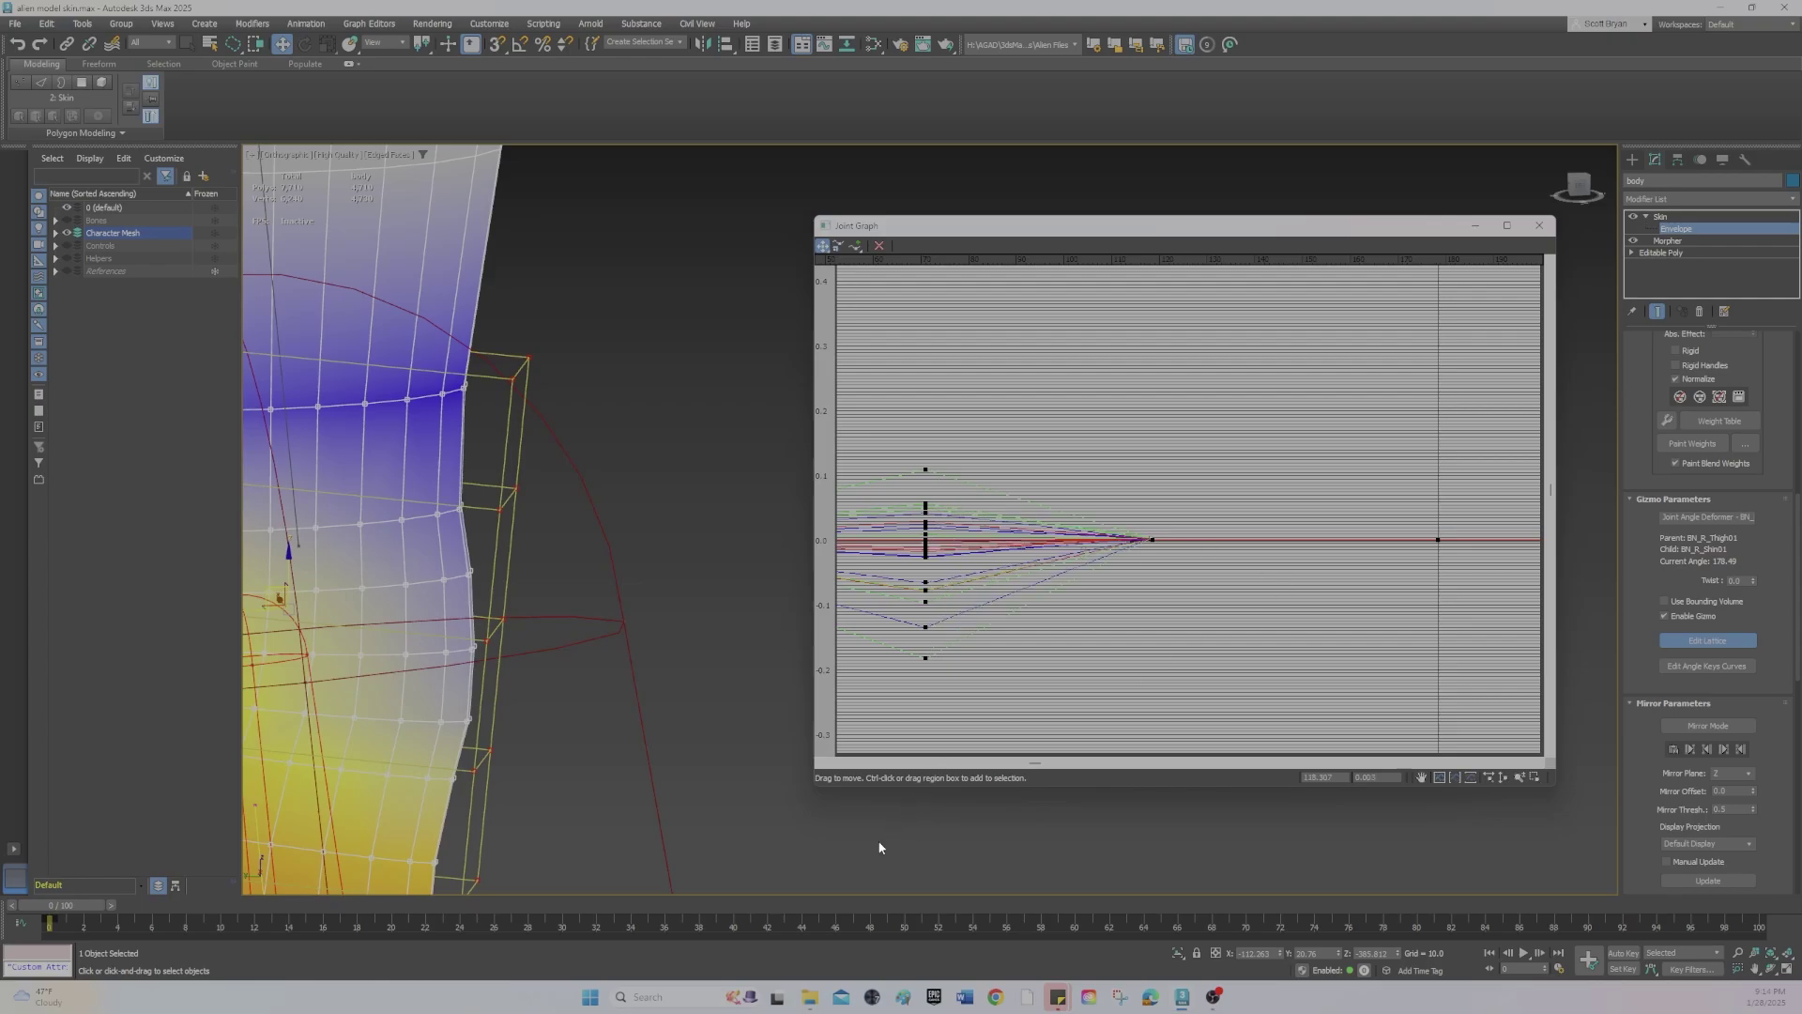
# Scrub to frames 10 and 12 to check the knee bend against the angle curves, keeping the Joint Graph clear of the knee.
pyautogui.scroll(-5, 673, 736)
pyautogui.moveTo(695, 723); pyautogui.dragTo(766, 625, button='middle')
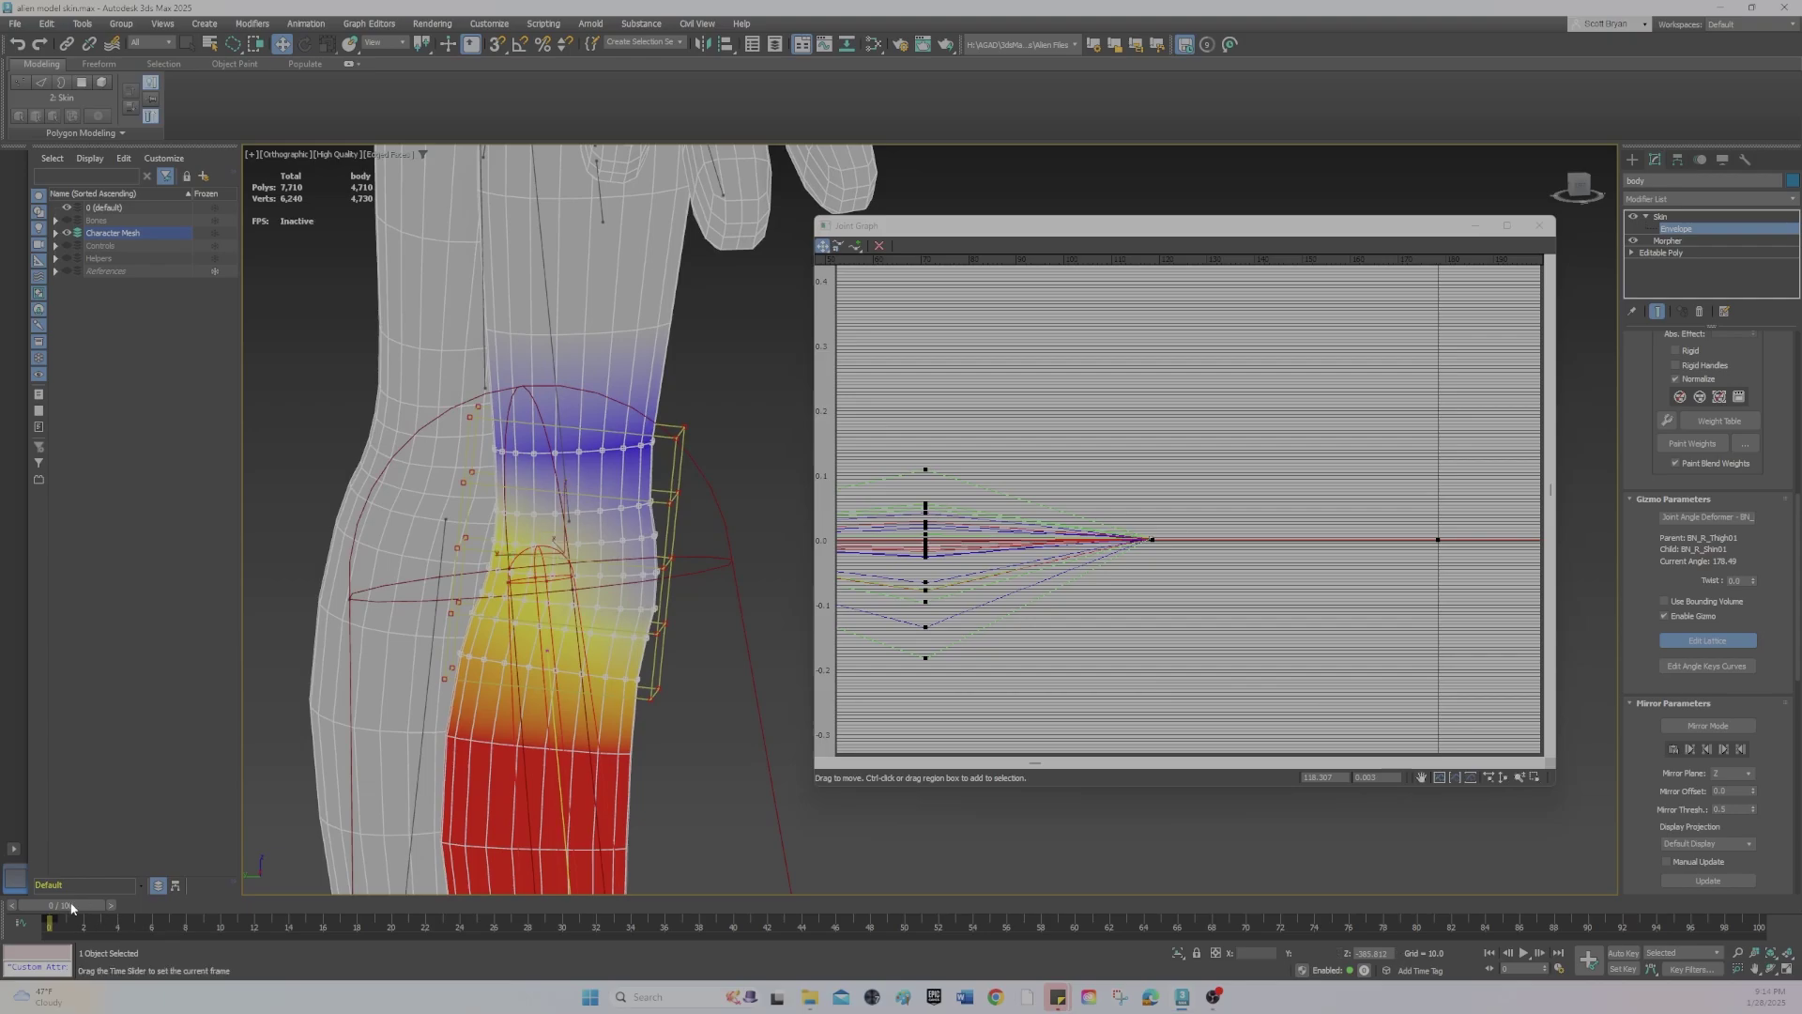
pyautogui.moveTo(61, 905); pyautogui.dragTo(223, 904)
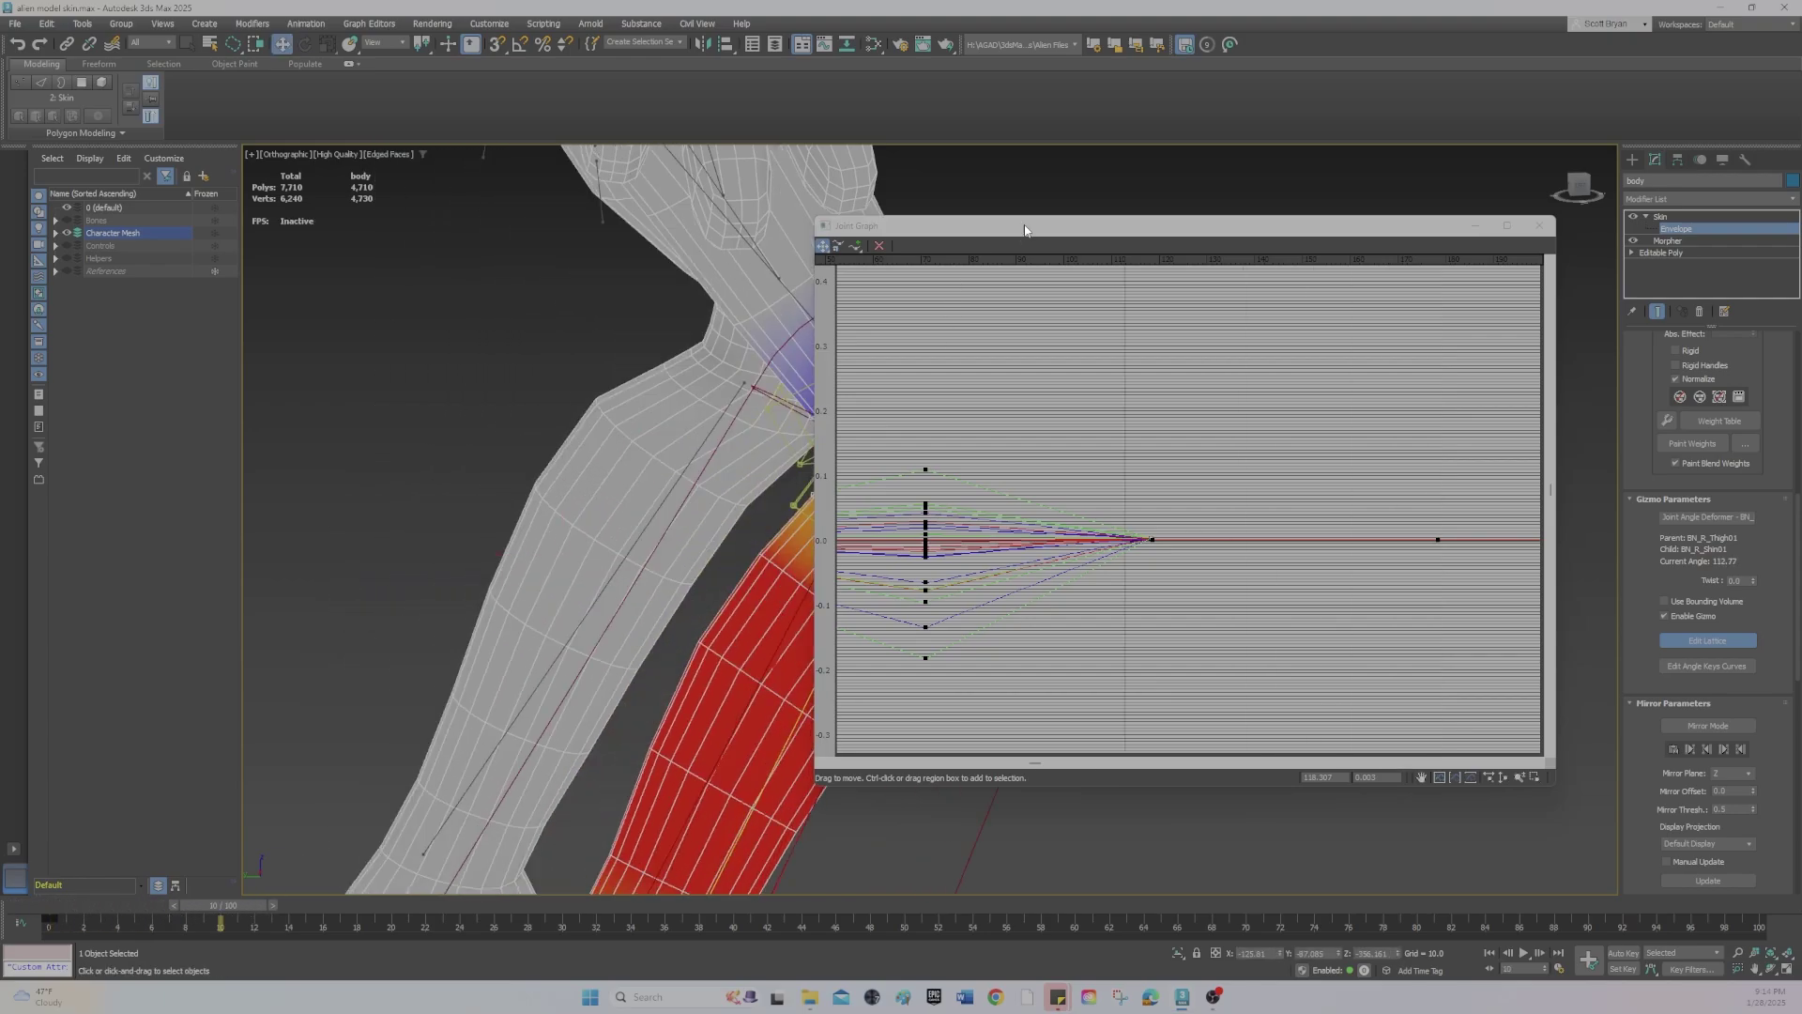
pyautogui.moveTo(1025, 229); pyautogui.dragTo(1401, 133)
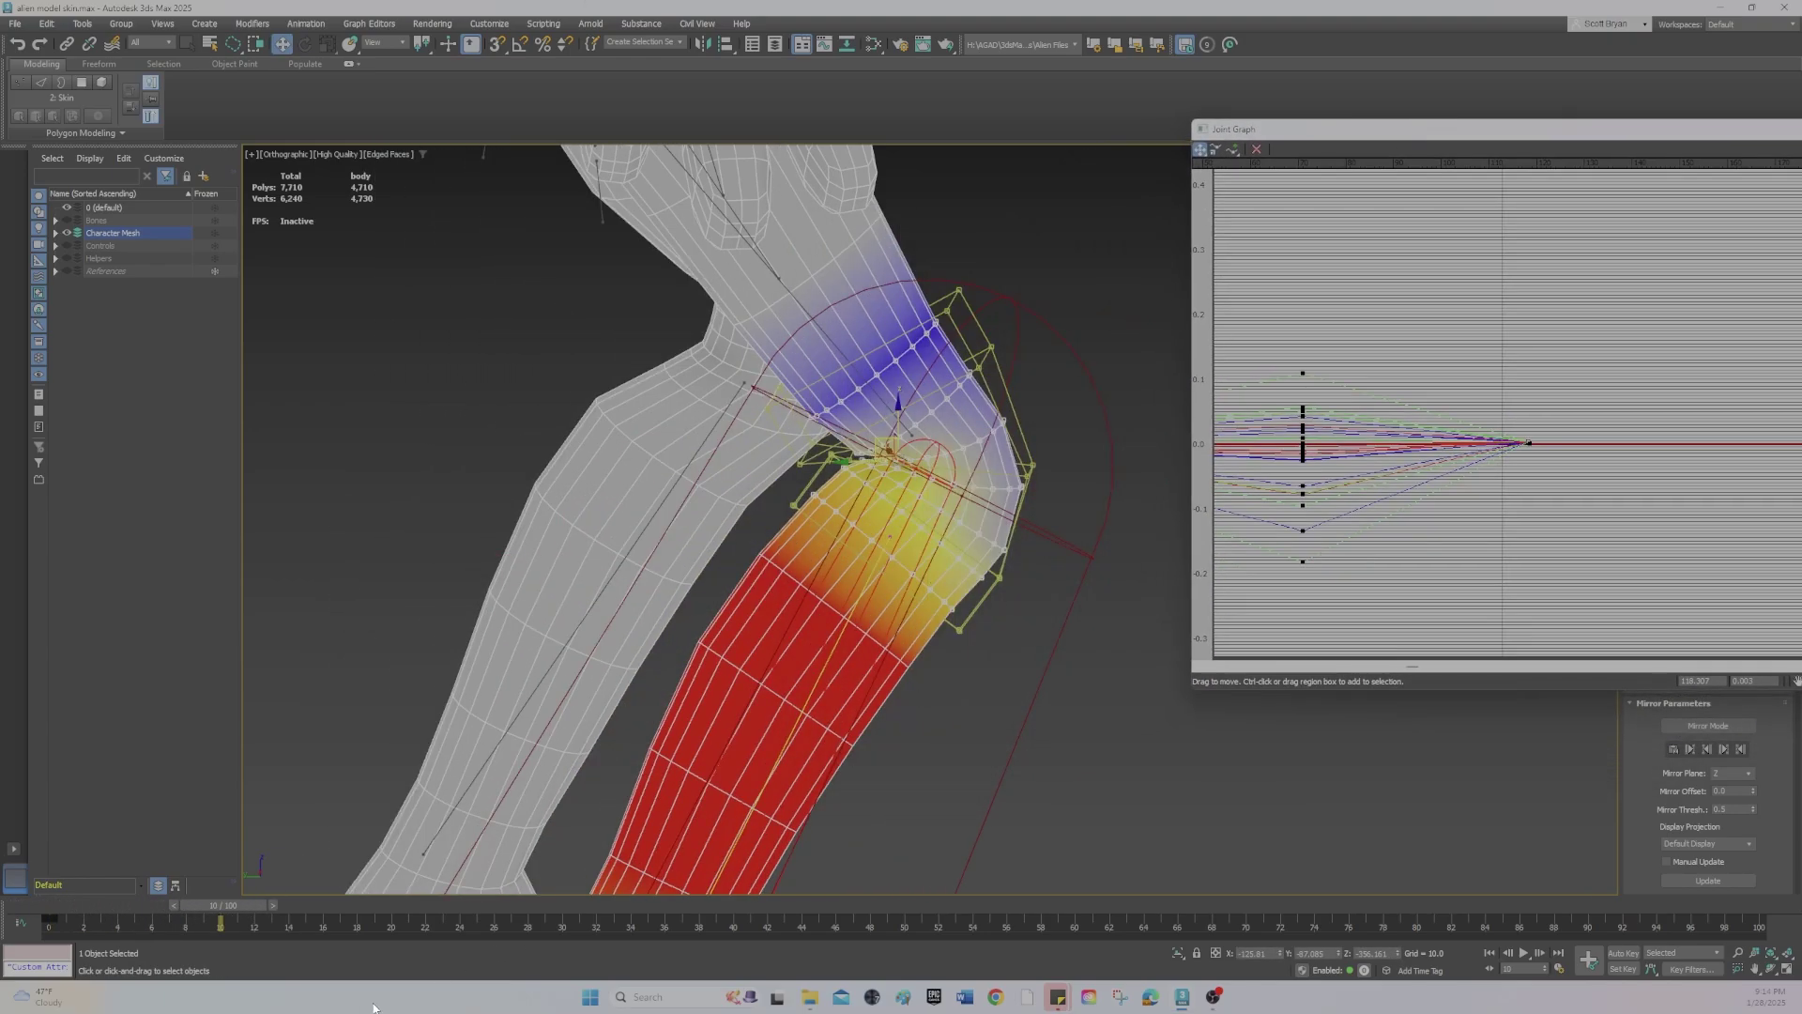
pyautogui.moveTo(246, 904)
pyautogui.mouseDown()
pyautogui.moveTo(484, 887)
pyautogui.moveTo(69, 883)
pyautogui.moveTo(372, 886)
pyautogui.moveTo(255, 886)
pyautogui.mouseUp()
pyautogui.press('w')
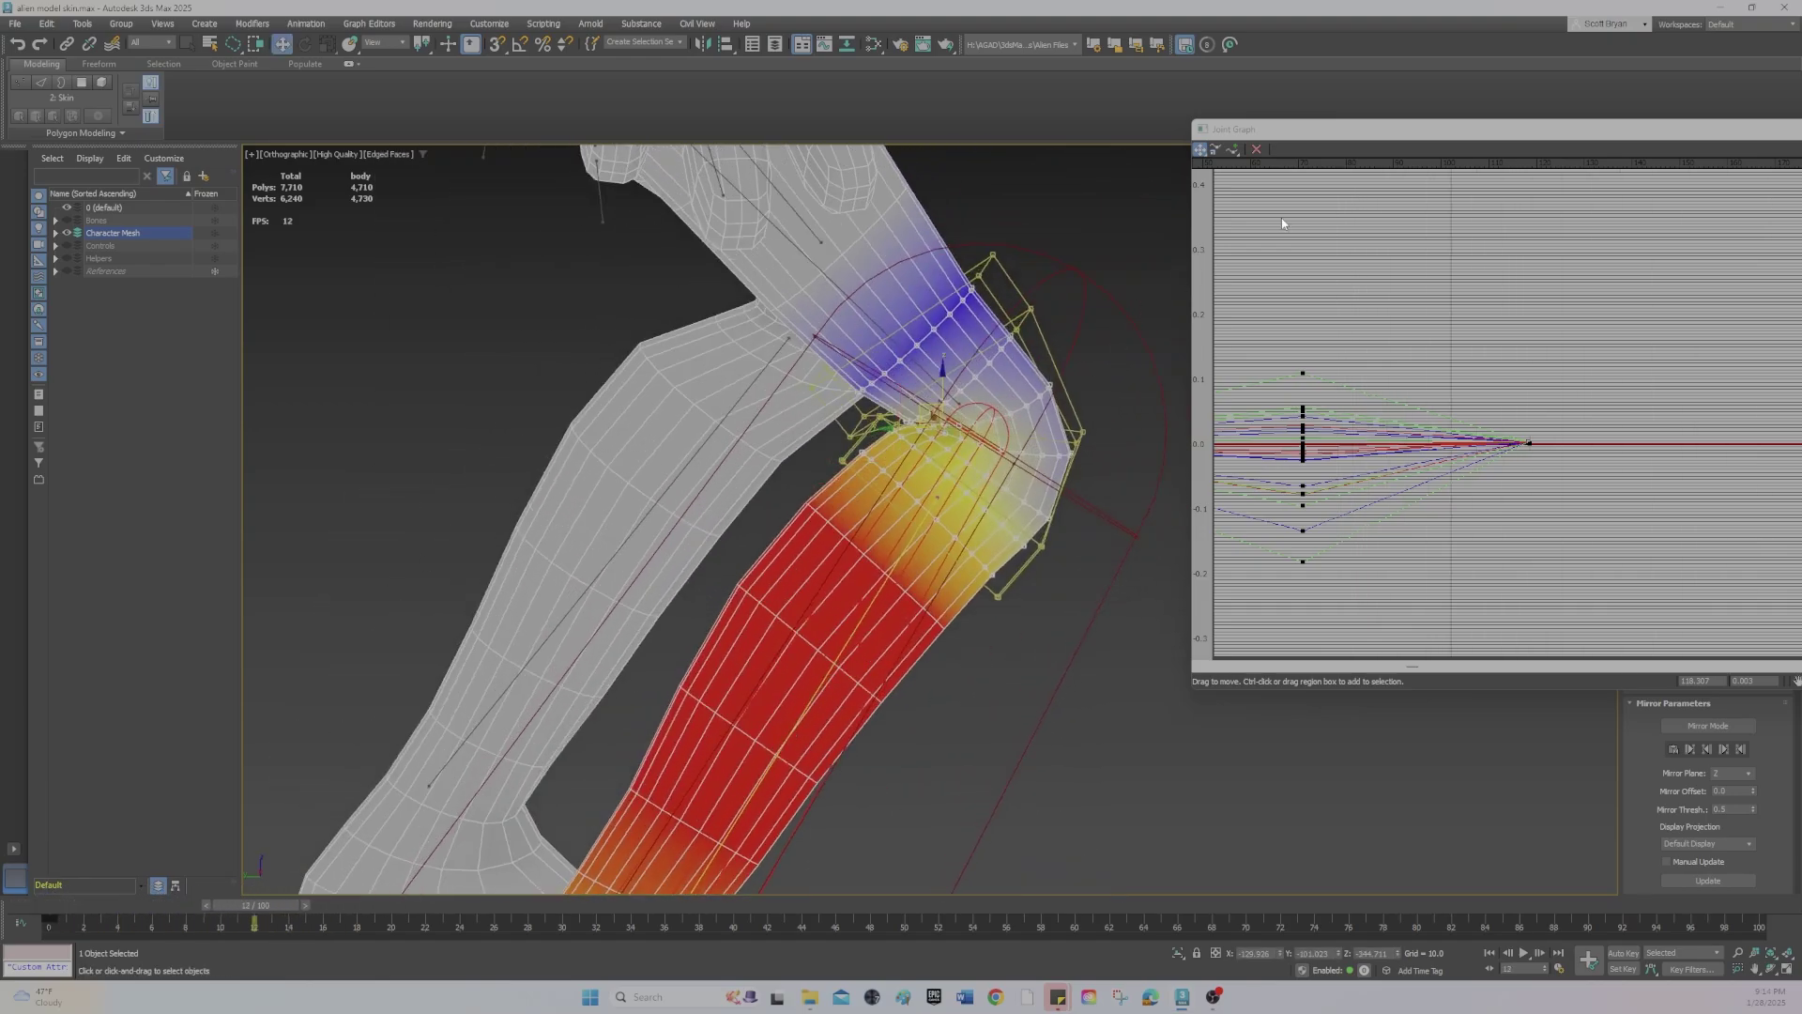
pyautogui.moveTo(1296, 129); pyautogui.dragTo(644, 170)
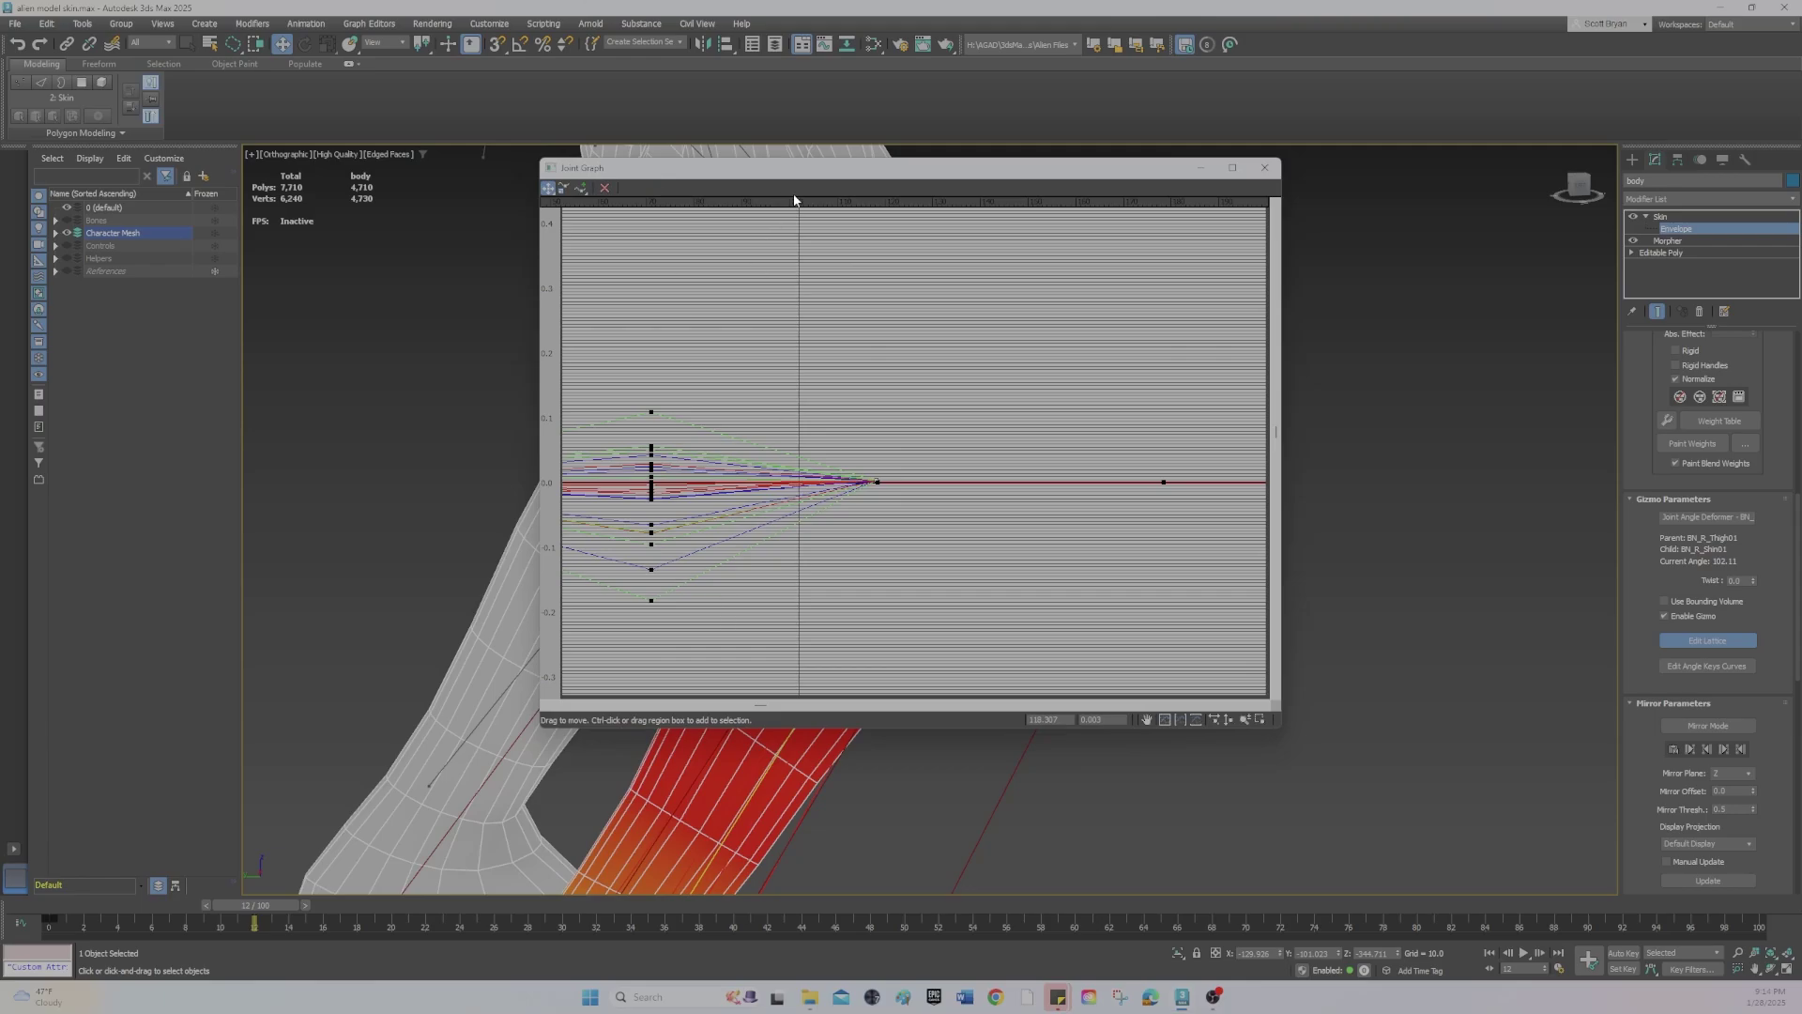
pyautogui.moveTo(827, 173); pyautogui.dragTo(1353, 301)
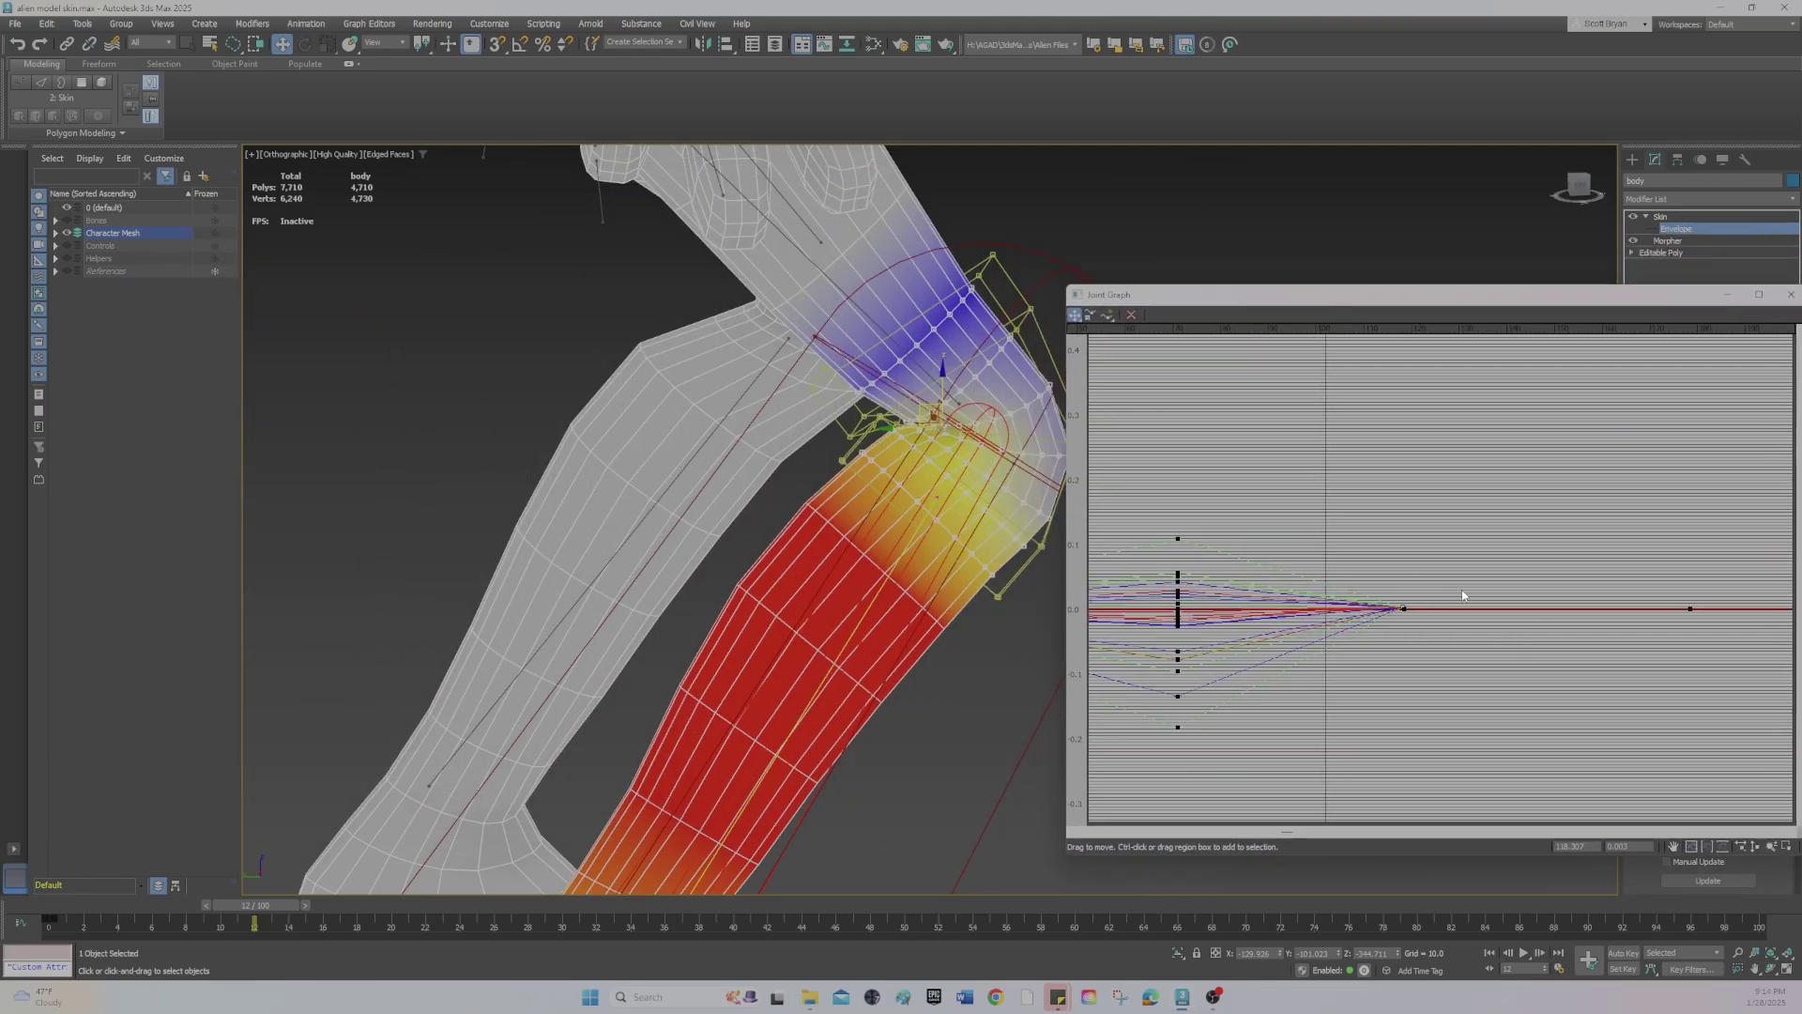